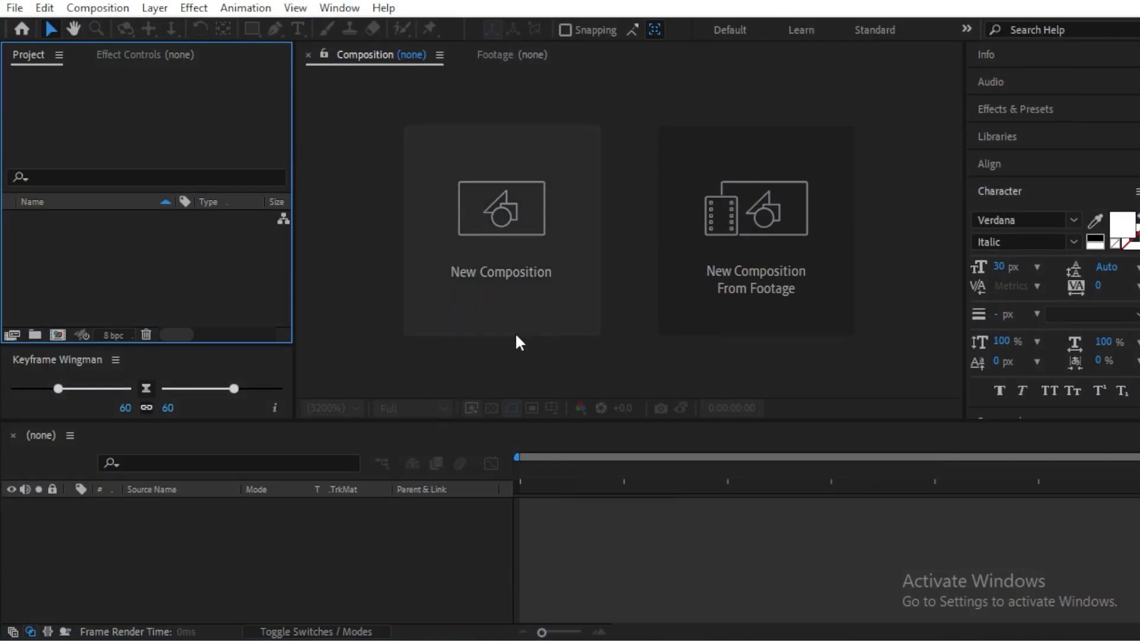
- Create a new composition with the HDTV 1080 25 preset and a duration of 0:00:10:00
{"action": "left_click", "coordinate": [508, 307]}
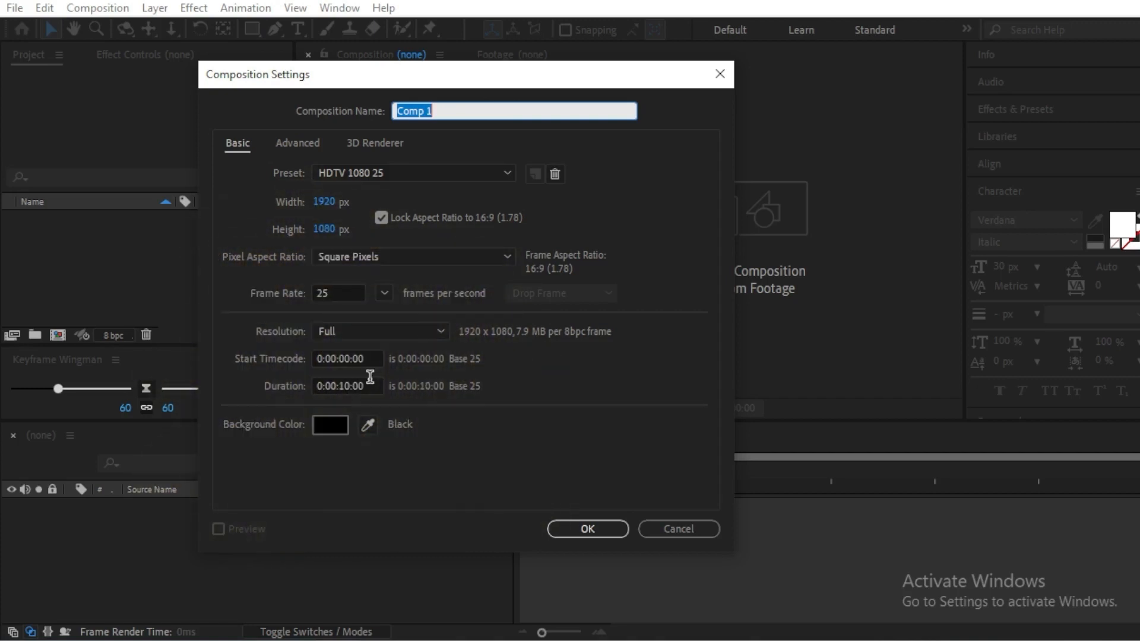
{"action": "left_click", "coordinate": [585, 528]}
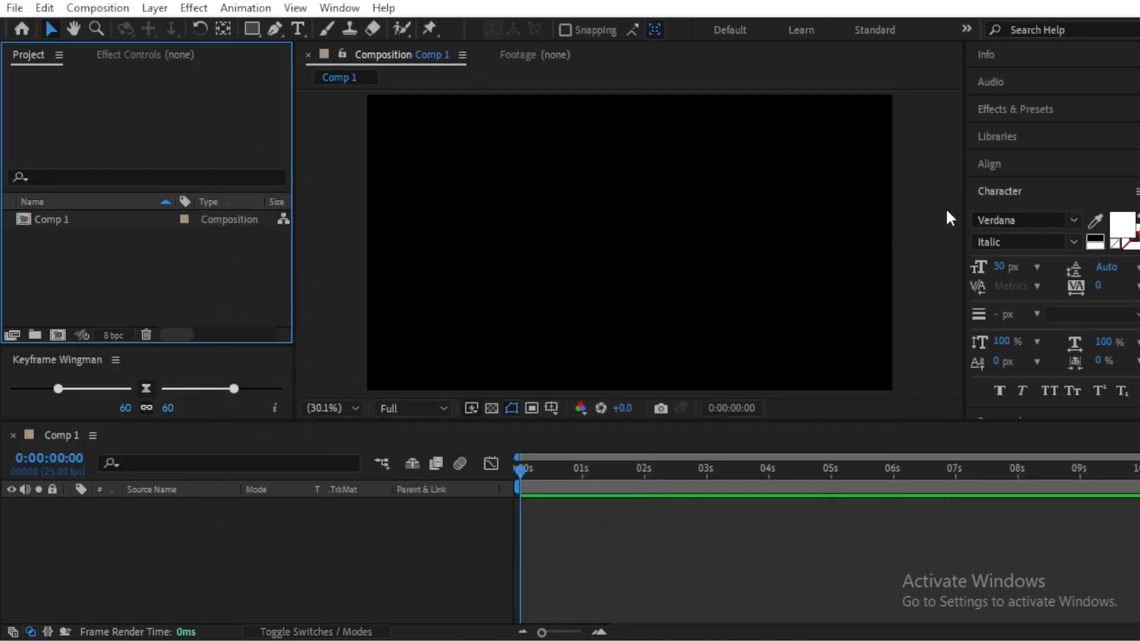
- Open GEOlayers 3 with room for its panel and start a new project without saving the current one
{"action": "left_click_drag", "start_coordinate": [962, 212], "coordinate": [903, 212]}
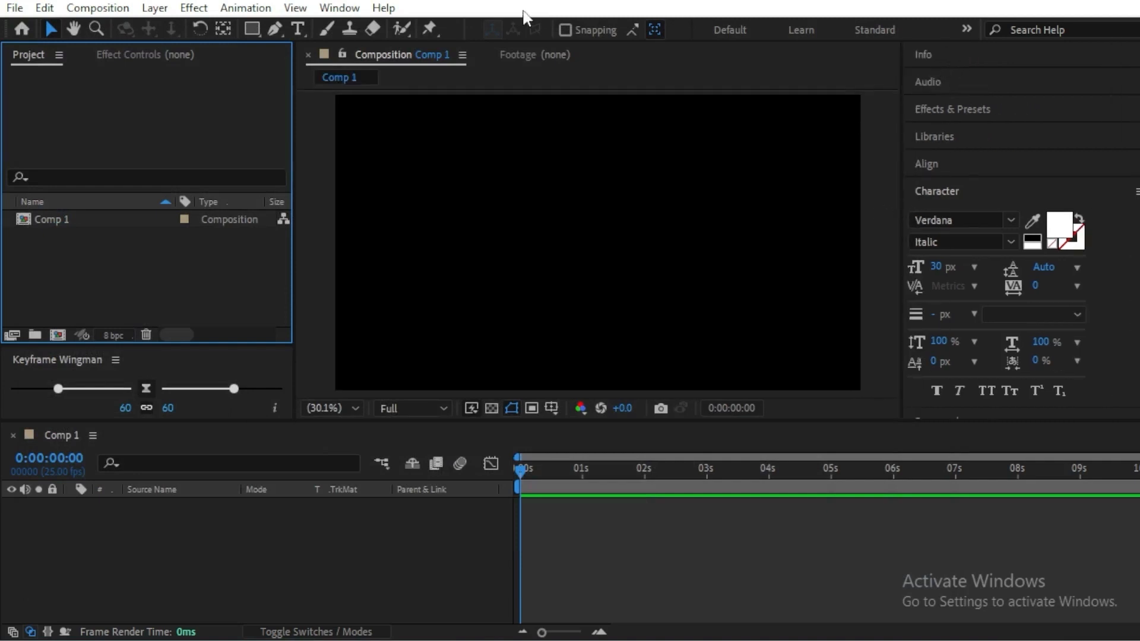
{"action": "left_click", "coordinate": [348, 9]}
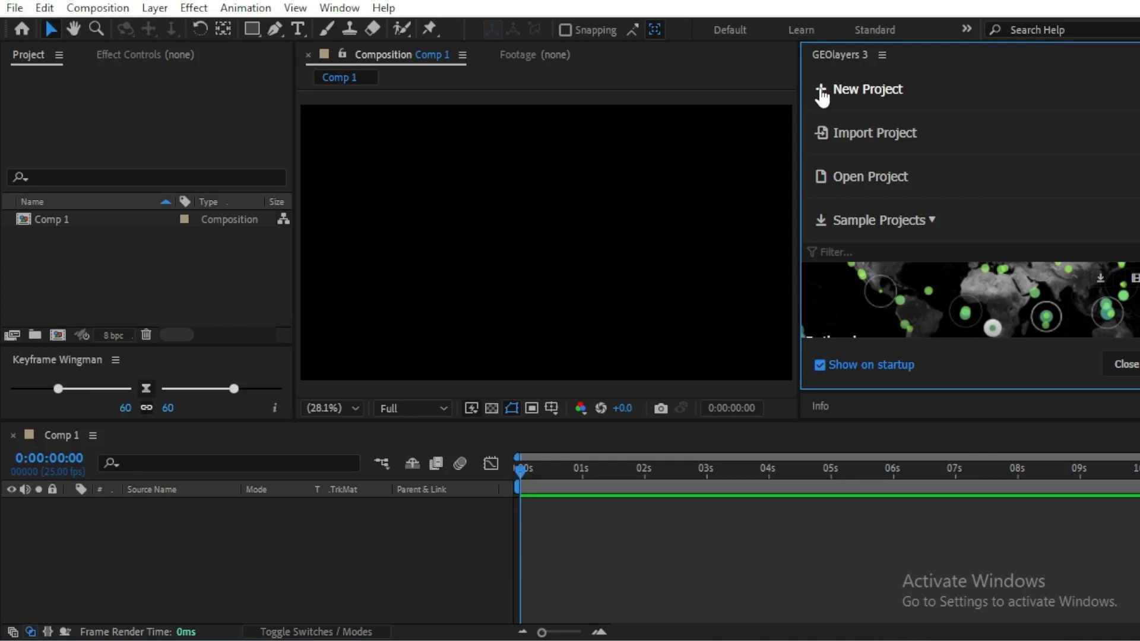
{"action": "left_click", "coordinate": [822, 94]}
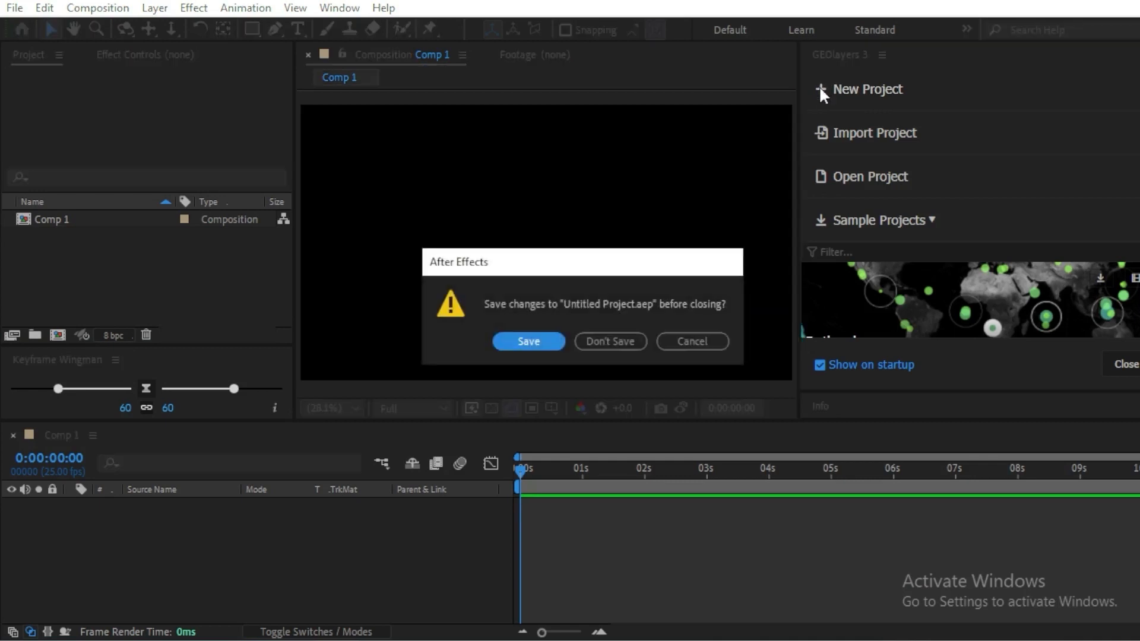
{"action": "left_click", "coordinate": [628, 342]}
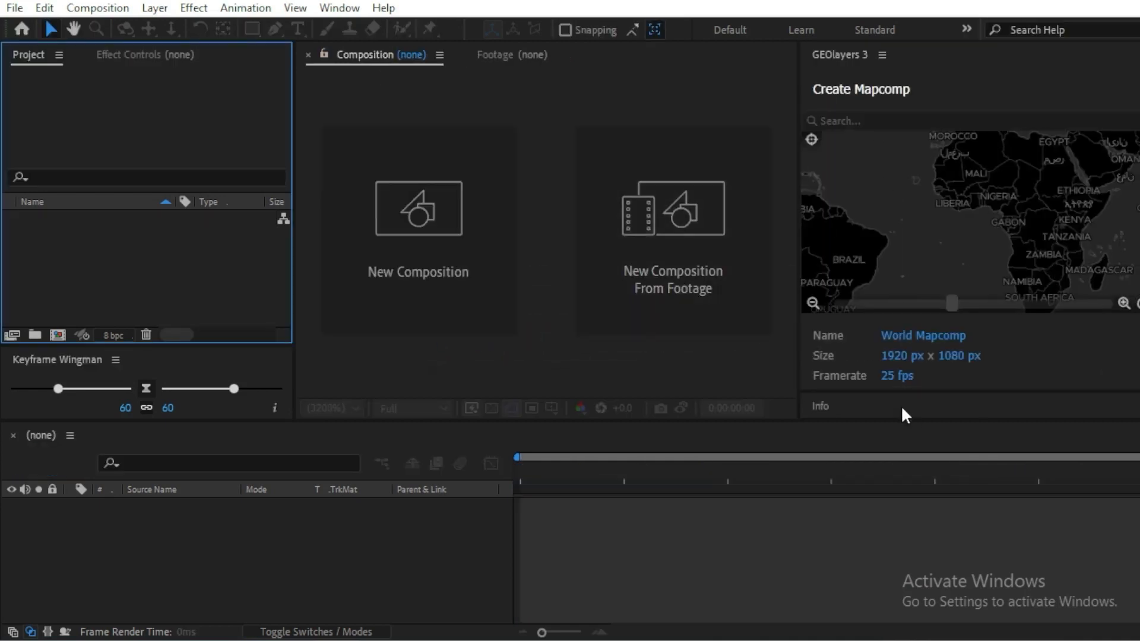
- Create the World Mapcomp at 1920 x 1080 px and 25 fps using the World Street Map imagery, and dismiss the hint
{"action": "scroll", "coordinate": [1125, 372], "scroll_direction": "down", "scroll_amount": 3}
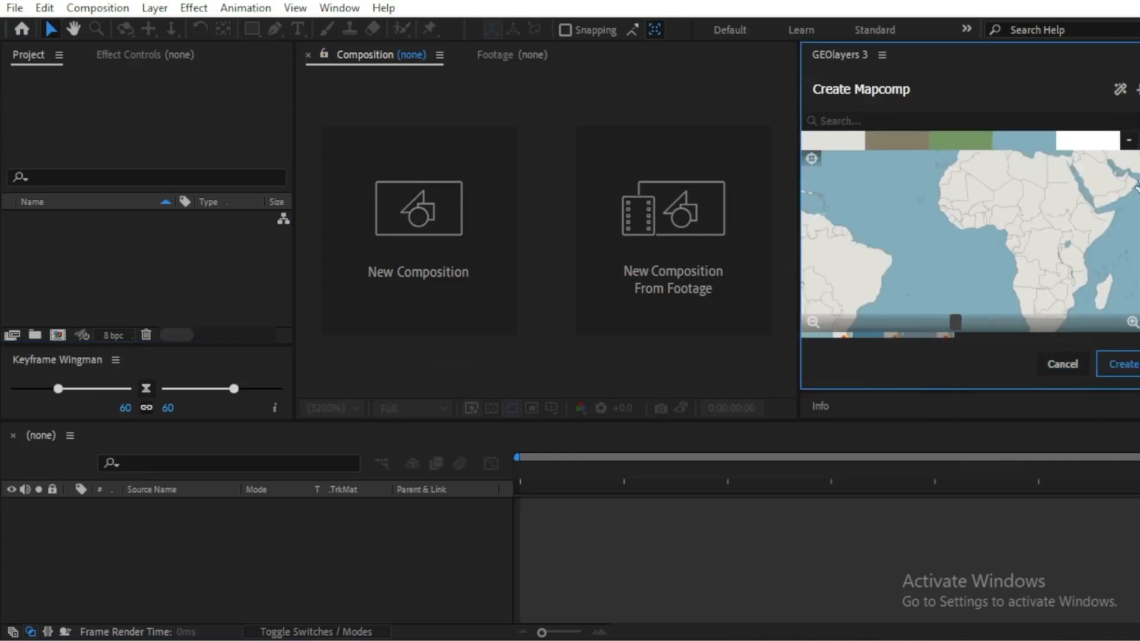
{"action": "left_click_drag", "start_coordinate": [1025, 412], "coordinate": [1002, 468]}
{"action": "left_click_drag", "start_coordinate": [974, 392], "coordinate": [977, 463]}
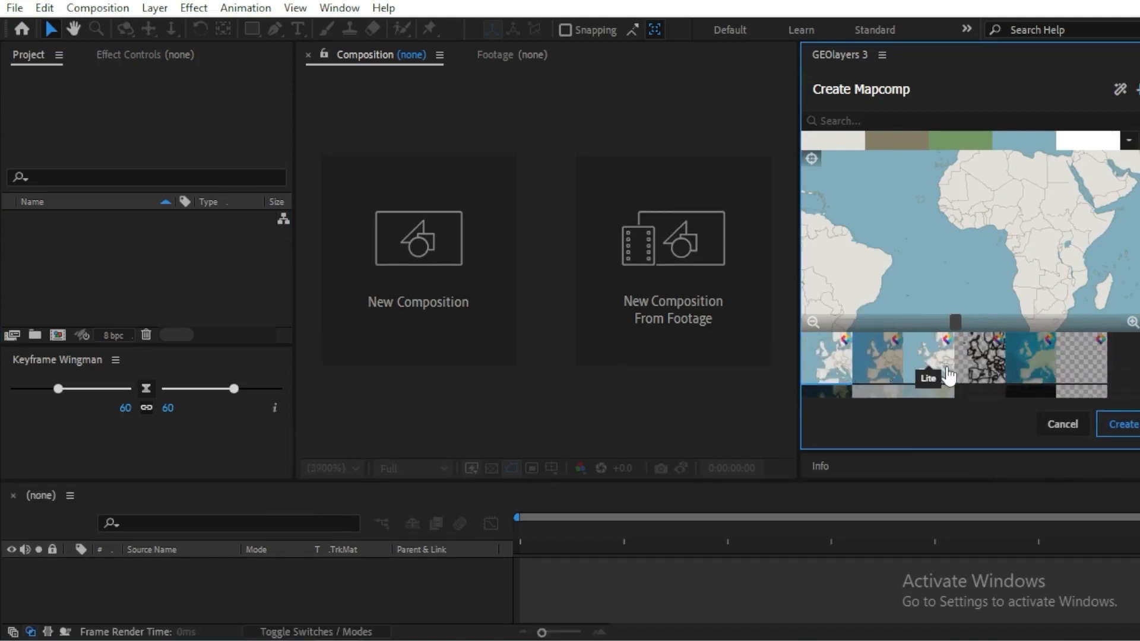
{"action": "scroll", "coordinate": [956, 372], "scroll_direction": "down", "scroll_amount": 1}
{"action": "left_click", "coordinate": [928, 370]}
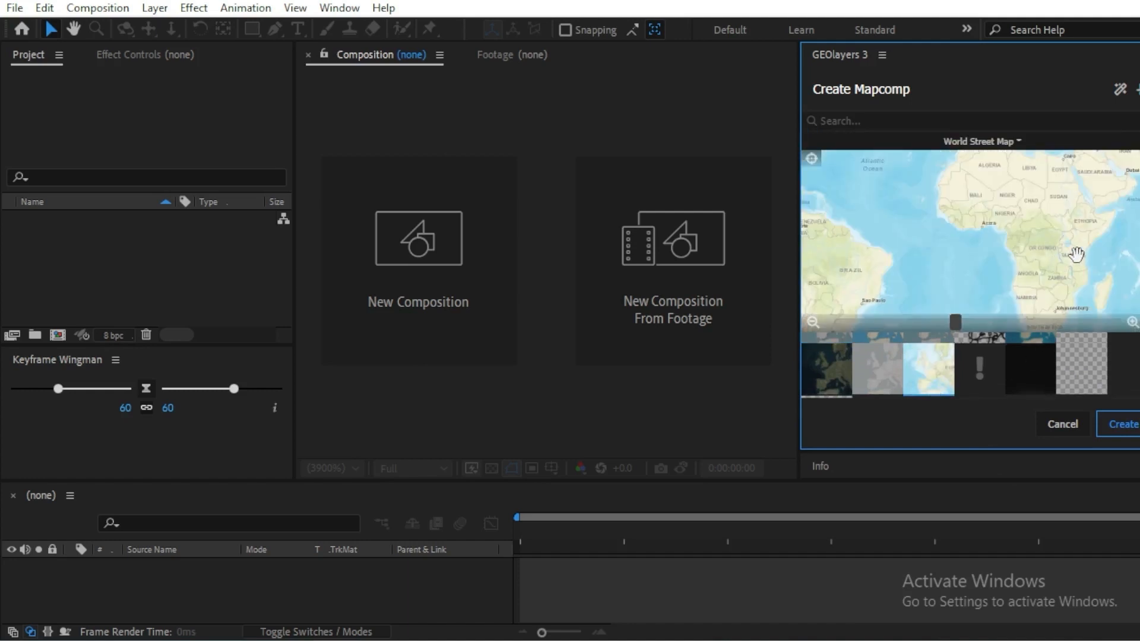
{"action": "left_click", "coordinate": [1123, 423]}
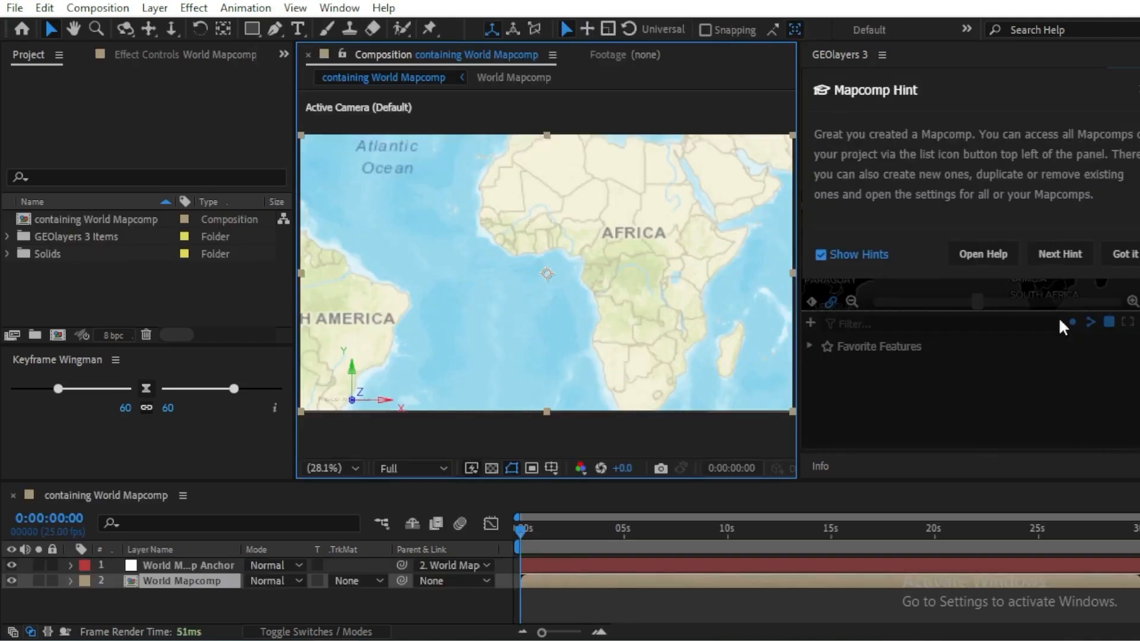
{"action": "left_click", "coordinate": [1123, 255]}
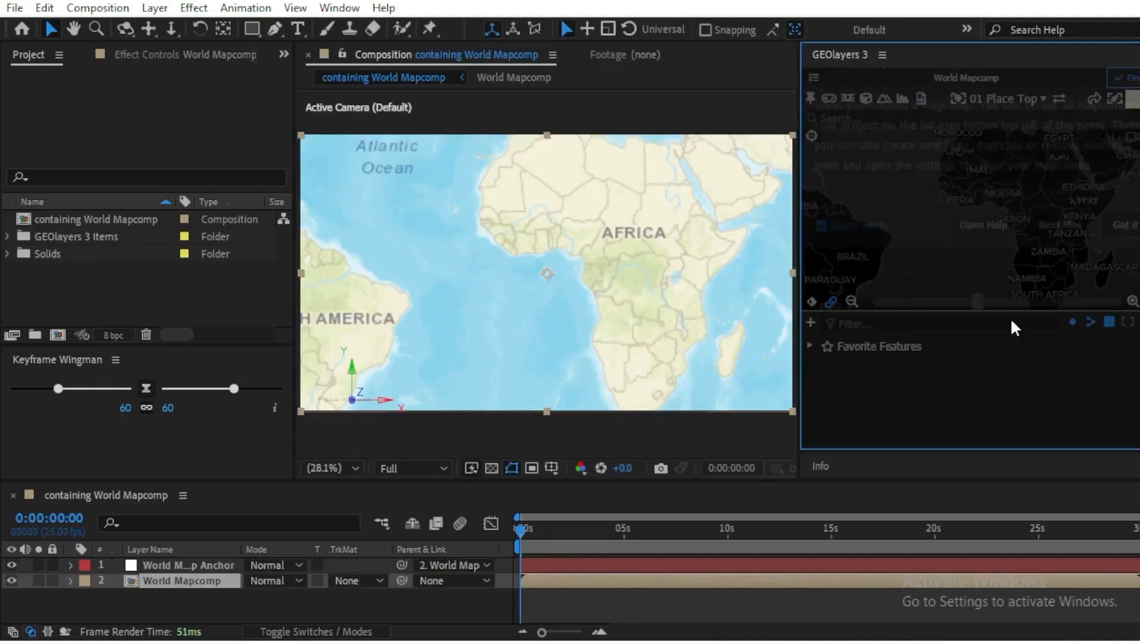
- Add a new shape layer style with a green #00ff00 fill and apply it
{"action": "left_click", "coordinate": [1134, 101]}
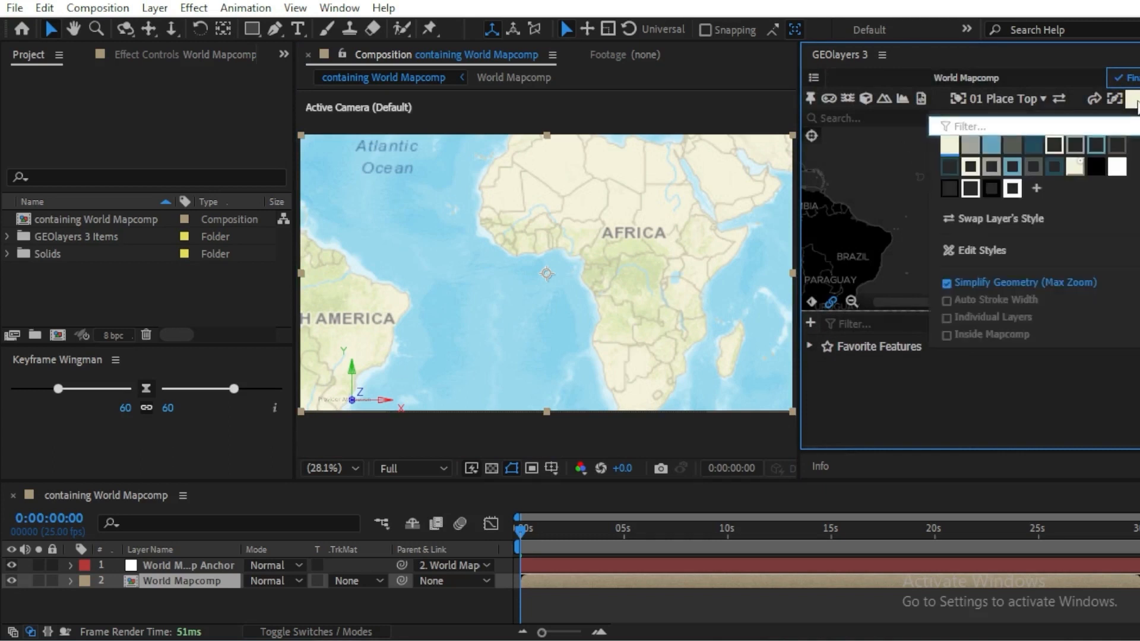
{"action": "left_click", "coordinate": [1036, 191]}
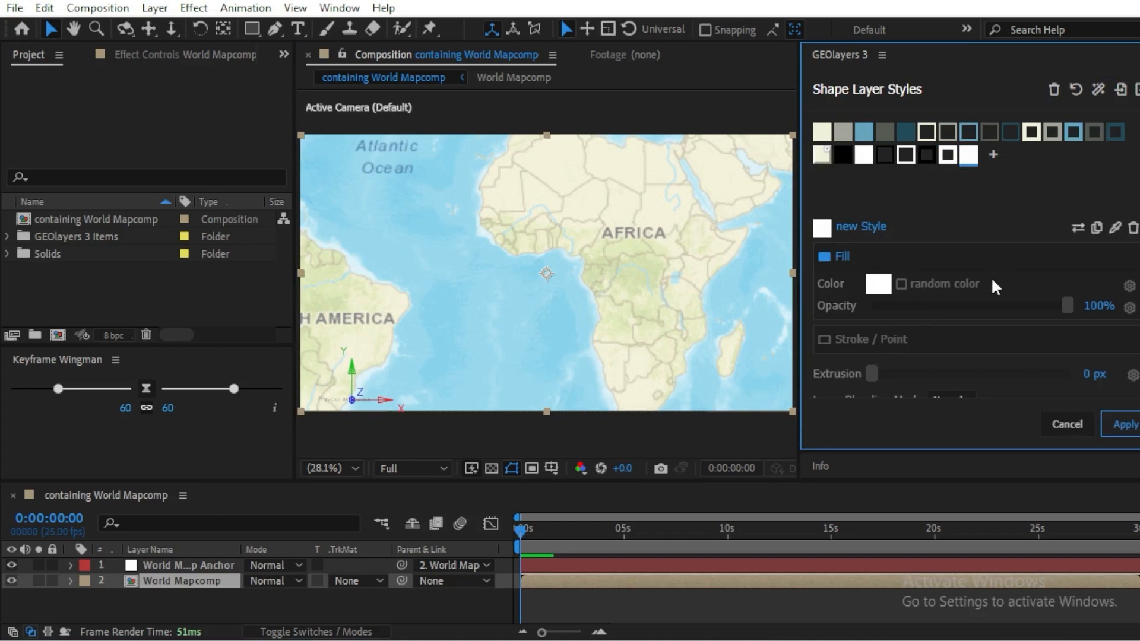
{"action": "left_click", "coordinate": [879, 285]}
{"action": "mouse_move", "coordinate": [957, 202]}
{"action": "left_mouse_down"}
{"action": "mouse_move", "coordinate": [962, 226]}
{"action": "mouse_move", "coordinate": [1003, 167]}
{"action": "left_mouse_up"}
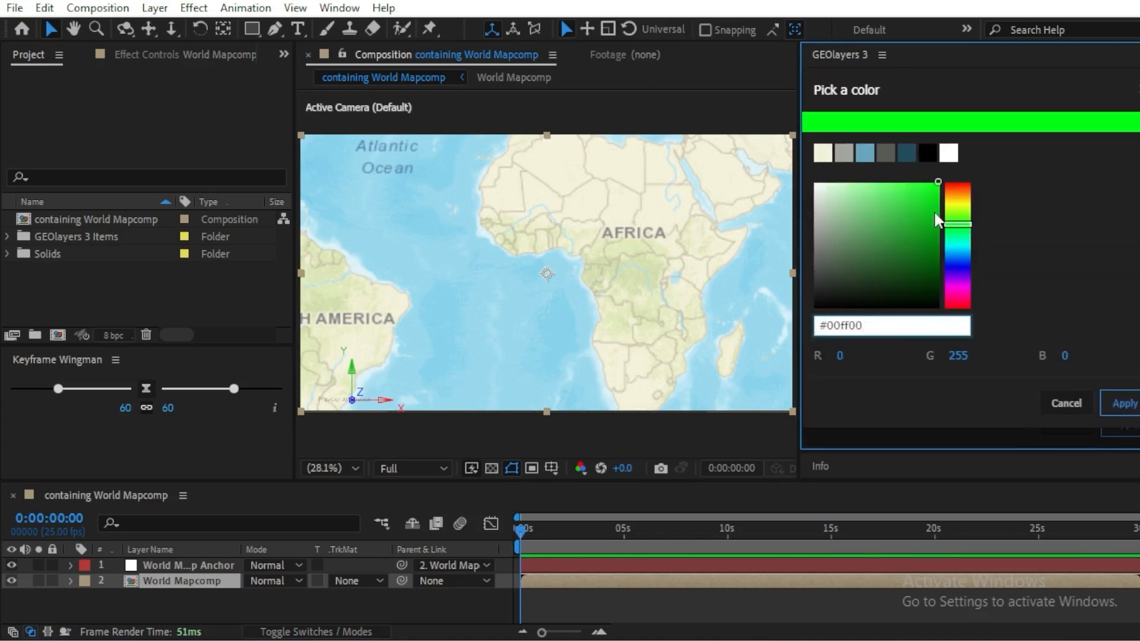
{"action": "left_click", "coordinate": [1115, 403]}
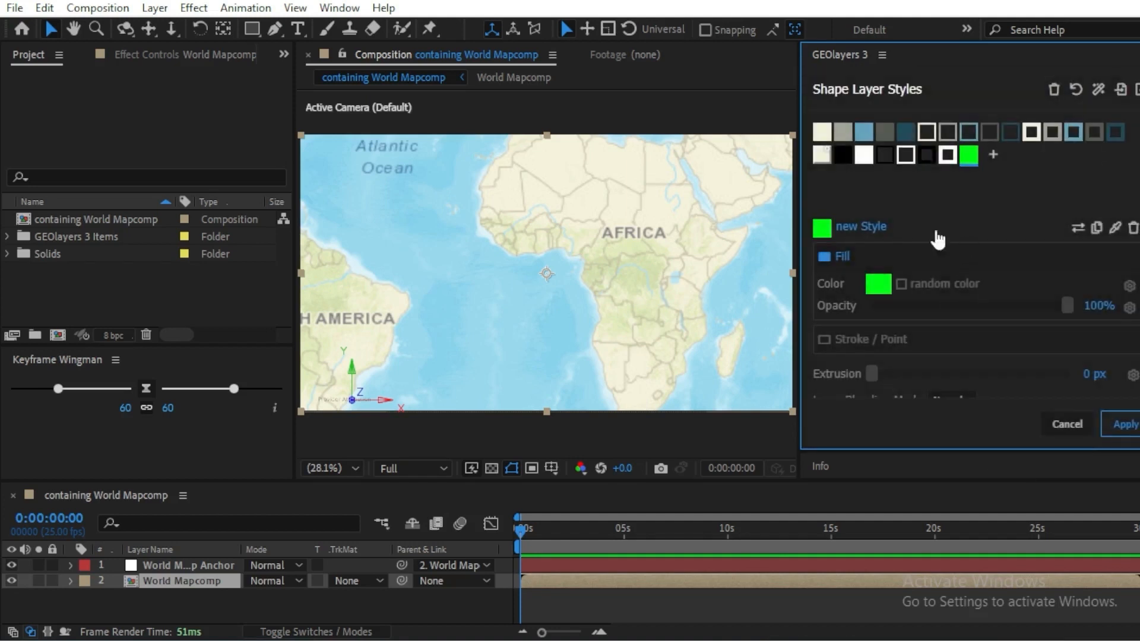
{"action": "scroll", "coordinate": [1056, 356], "scroll_direction": "down", "scroll_amount": 2}
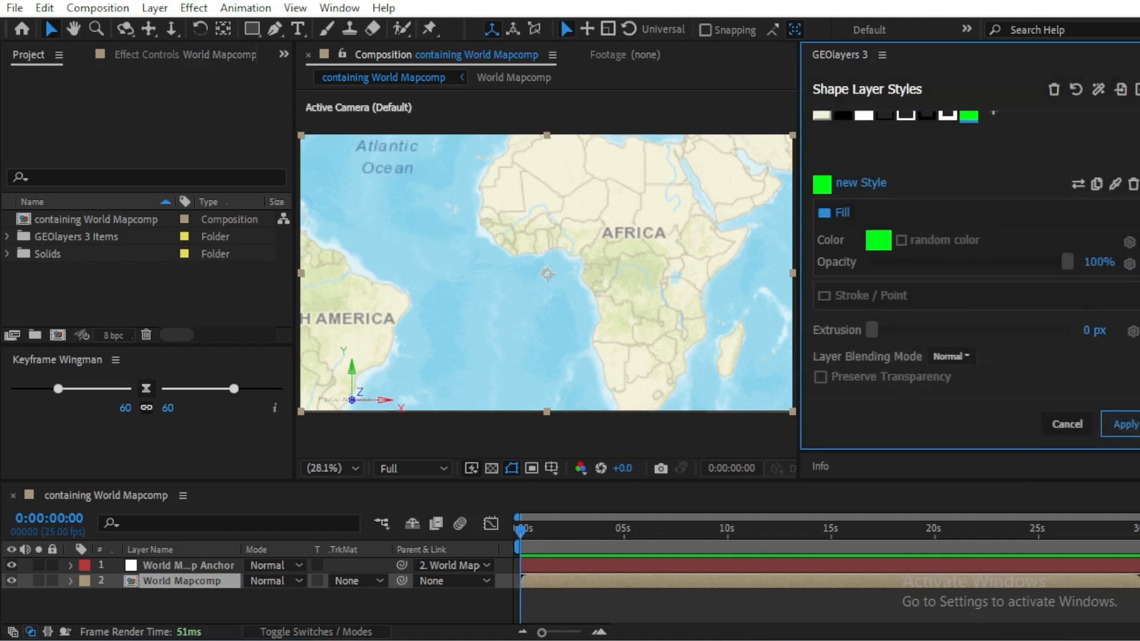
{"action": "scroll", "coordinate": [1057, 356], "scroll_direction": "up", "scroll_amount": 2}
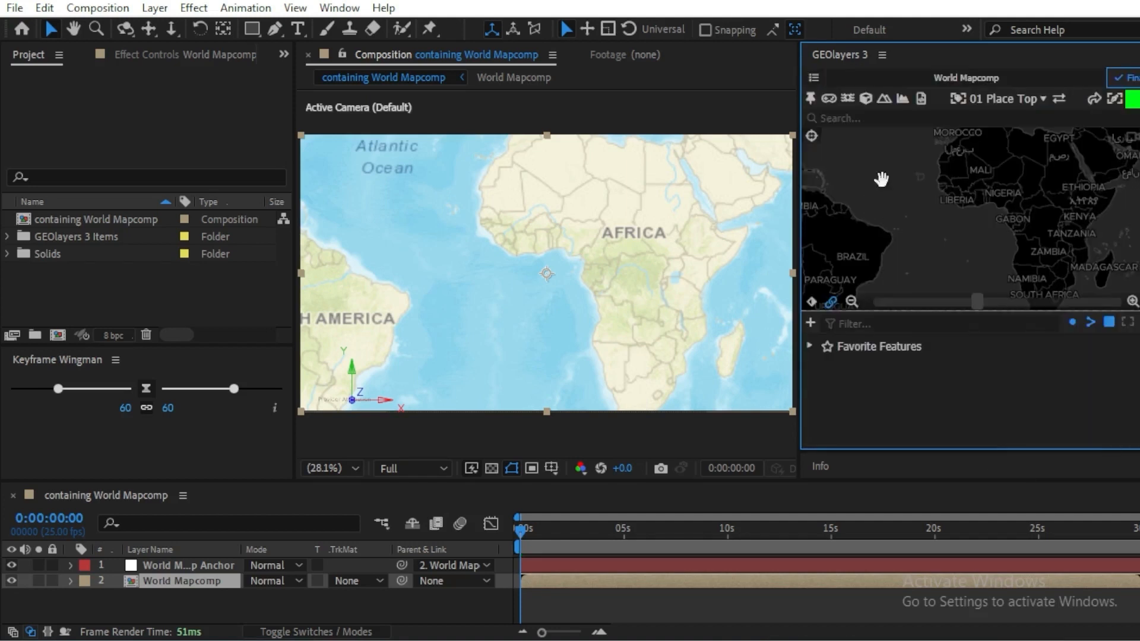
- Search for PAKISTAN and add the Natural Earth sovereign country feature to the browser
{"action": "left_click", "coordinate": [860, 120]}
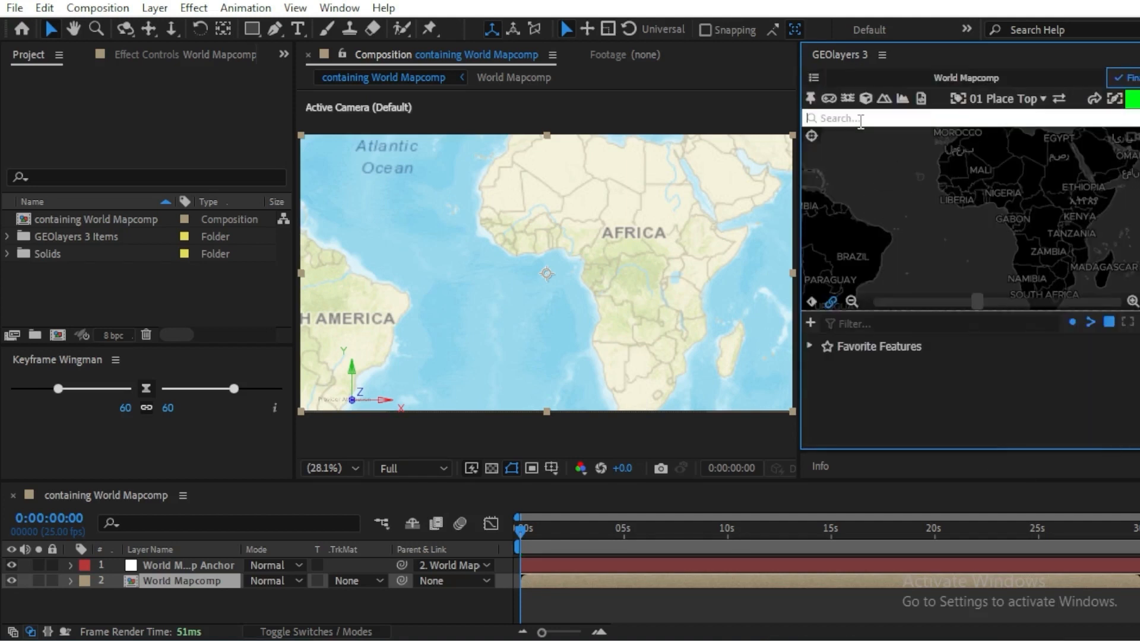
{"action": "type", "text": "PAKISTAN"}
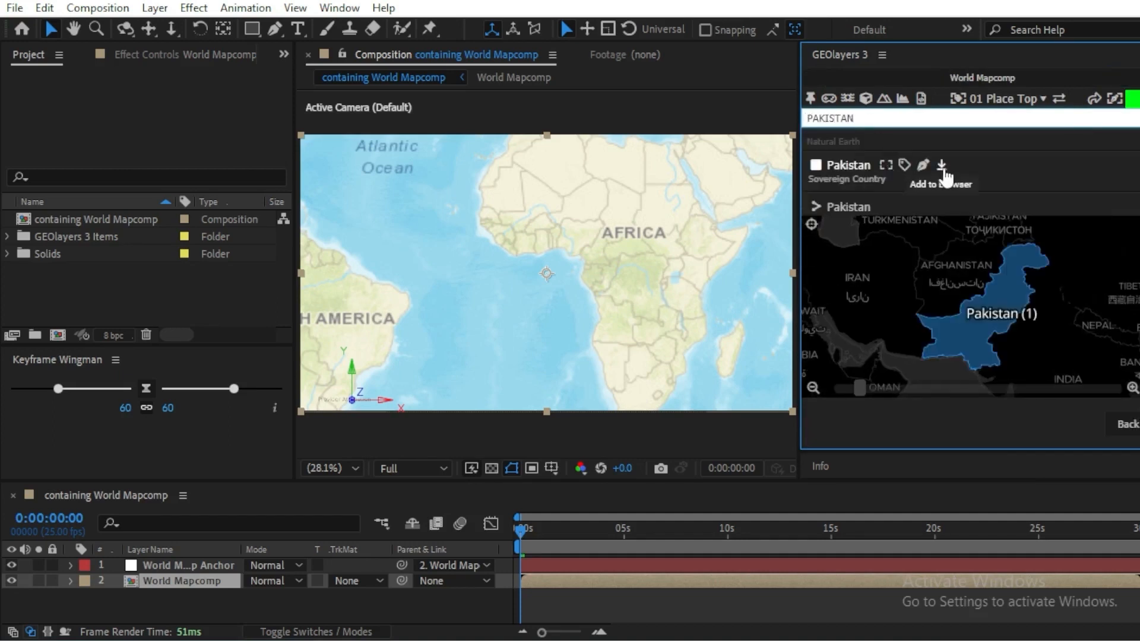
{"action": "left_click", "coordinate": [942, 166]}
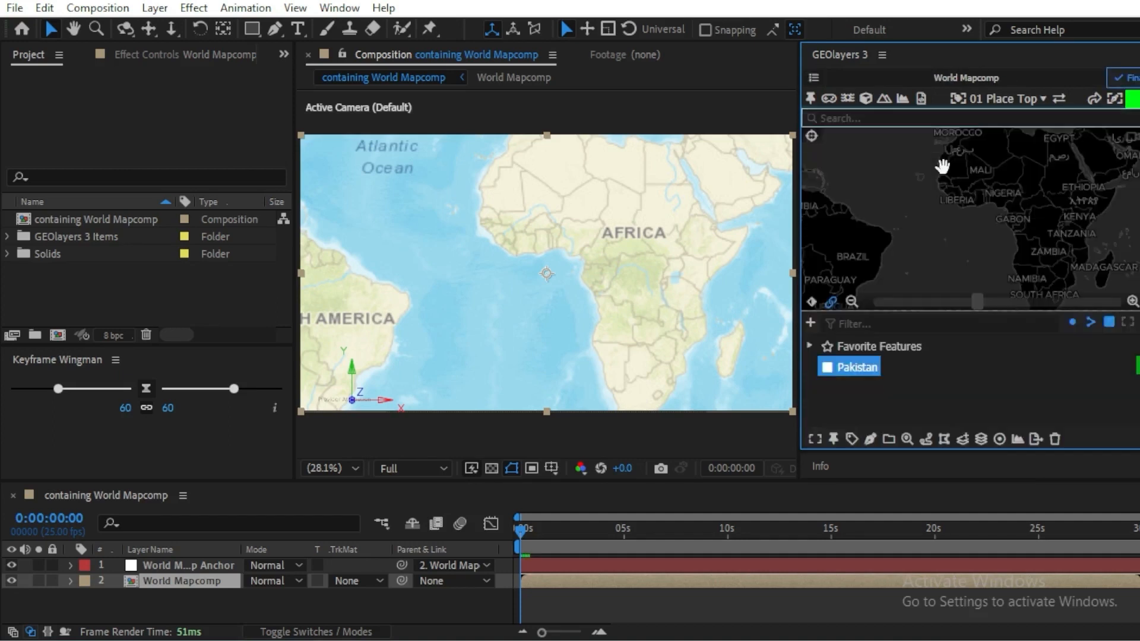
- Draw the Pakistan feature as a shape layer in the green style
{"action": "left_click", "coordinate": [871, 442]}
{"action": "left_click", "coordinate": [917, 391]}
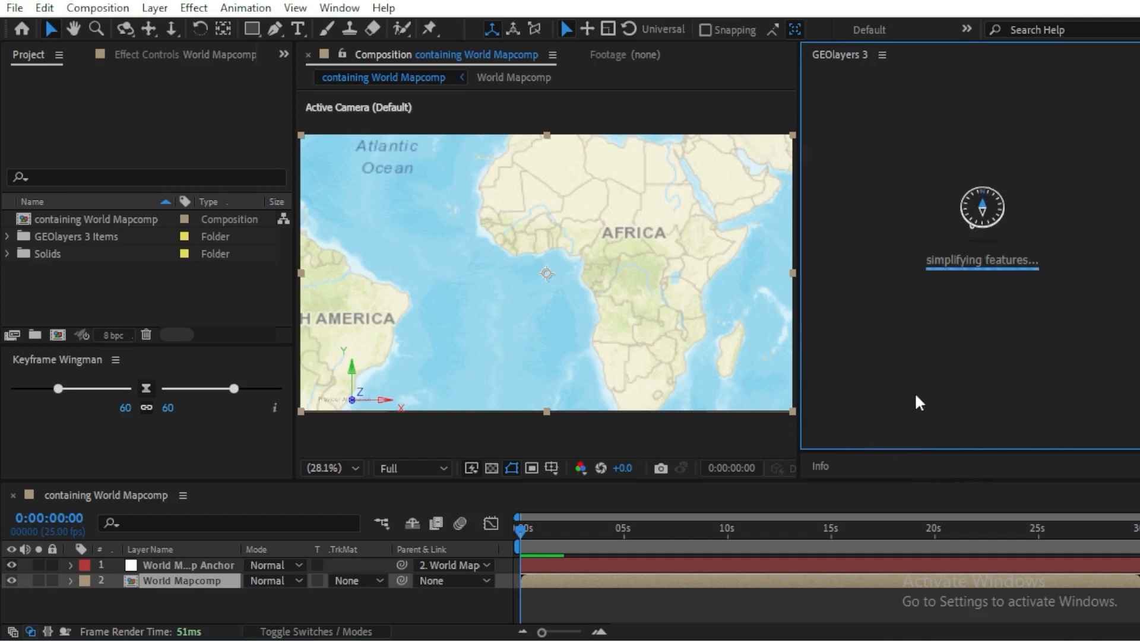
{"action": "left_click", "coordinate": [1116, 265]}
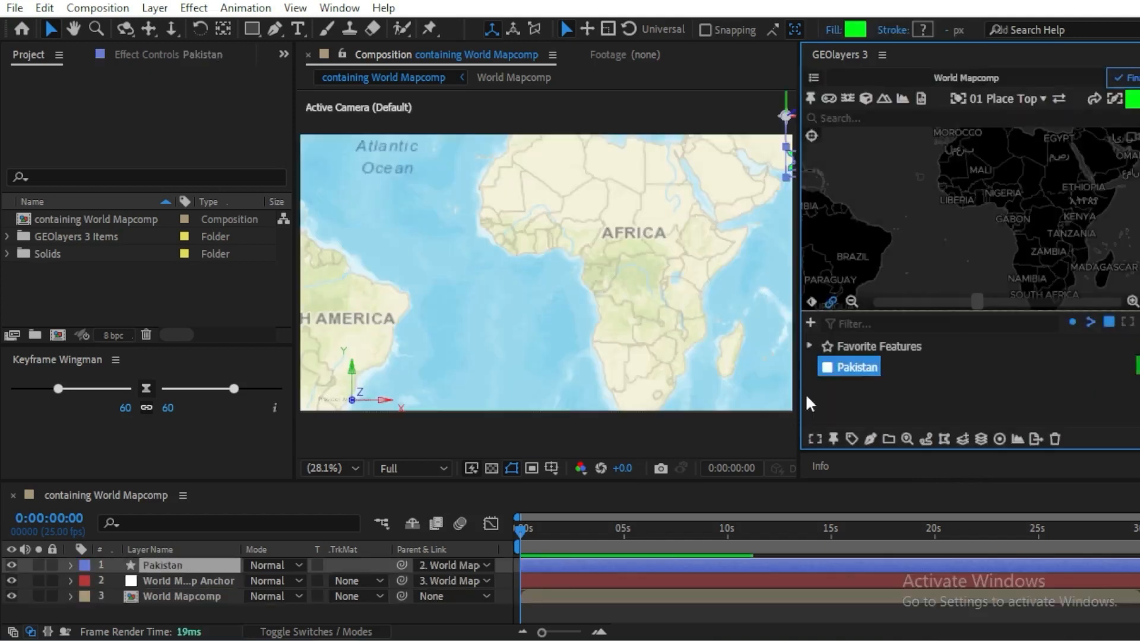
- Fit the map view to the Pakistan feature and set the Pakistan layer's blending mode to Multiply
{"action": "left_click", "coordinate": [816, 440]}
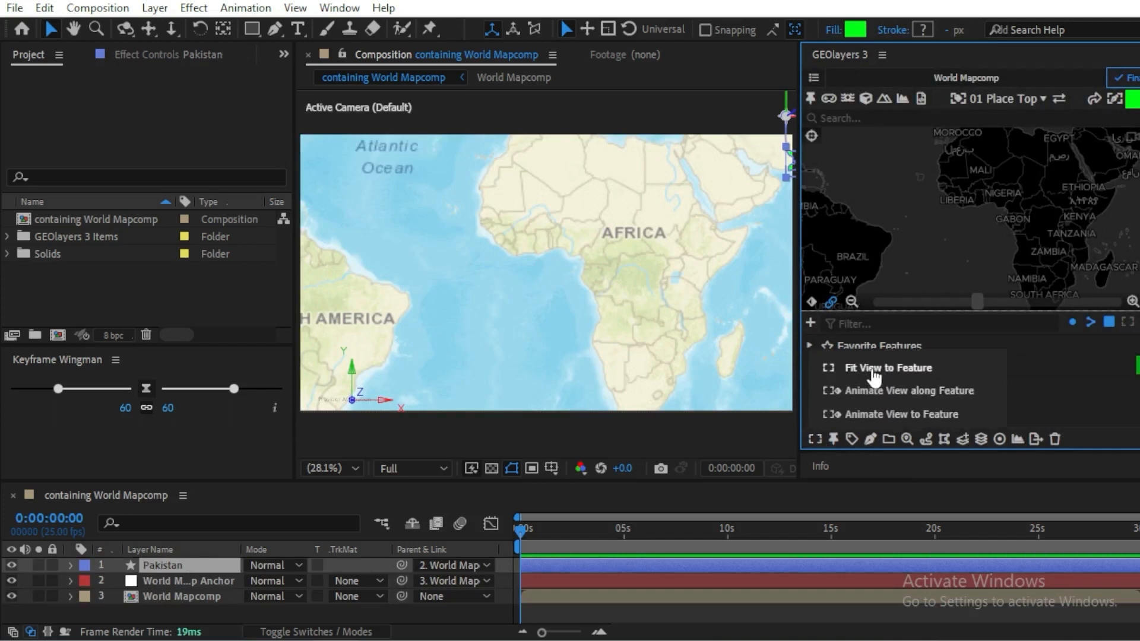
{"action": "left_click", "coordinate": [873, 368]}
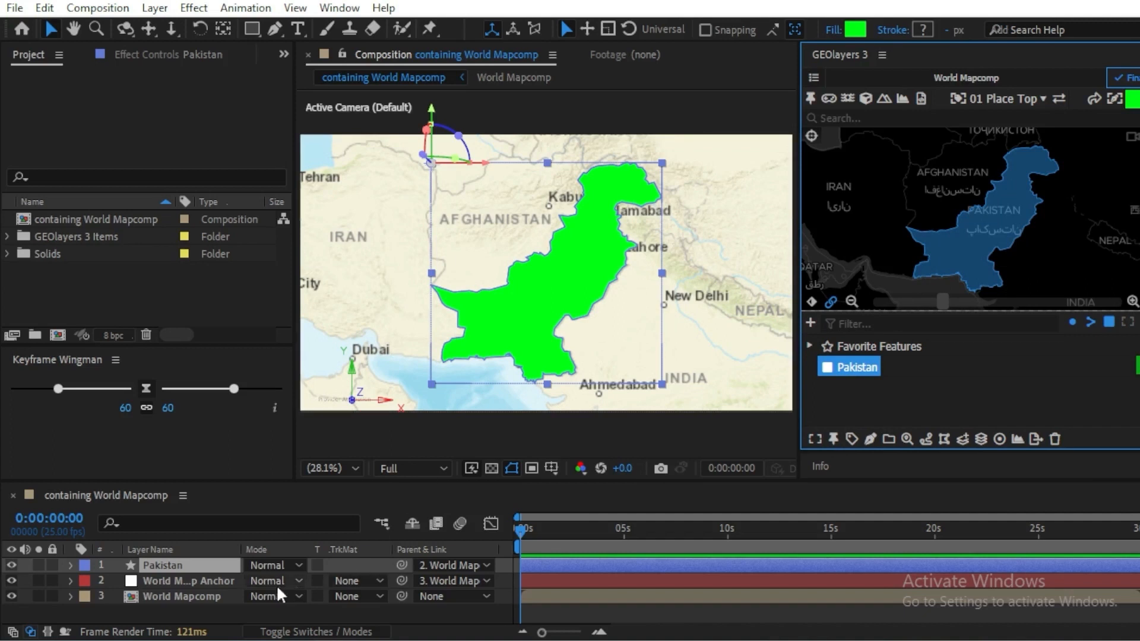
{"action": "left_click", "coordinate": [280, 562]}
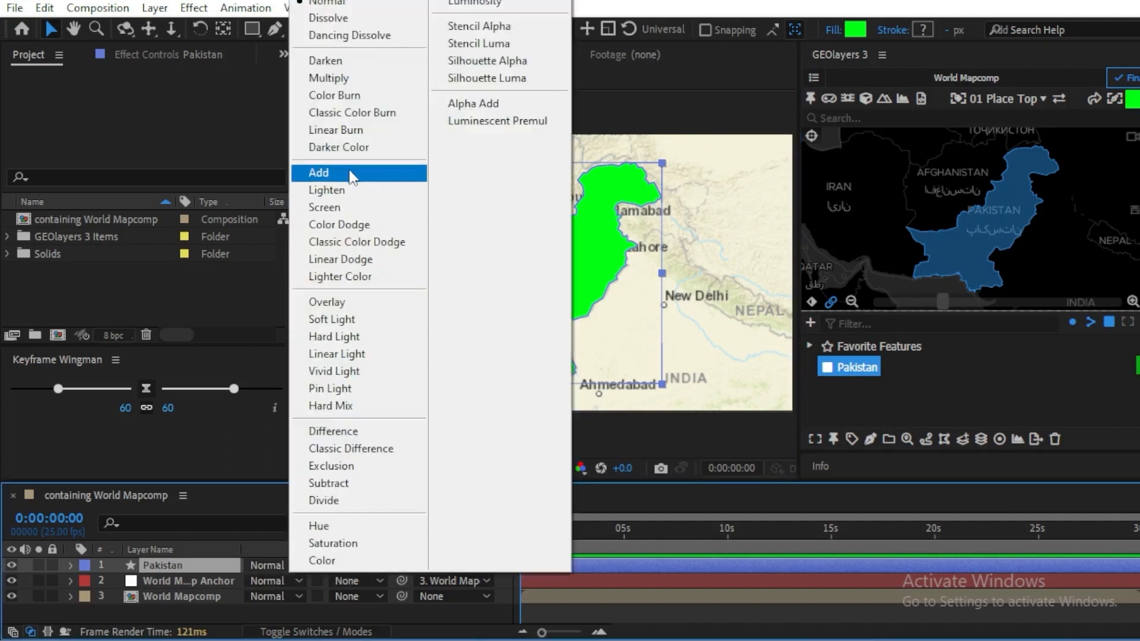
{"action": "left_click", "coordinate": [328, 78]}
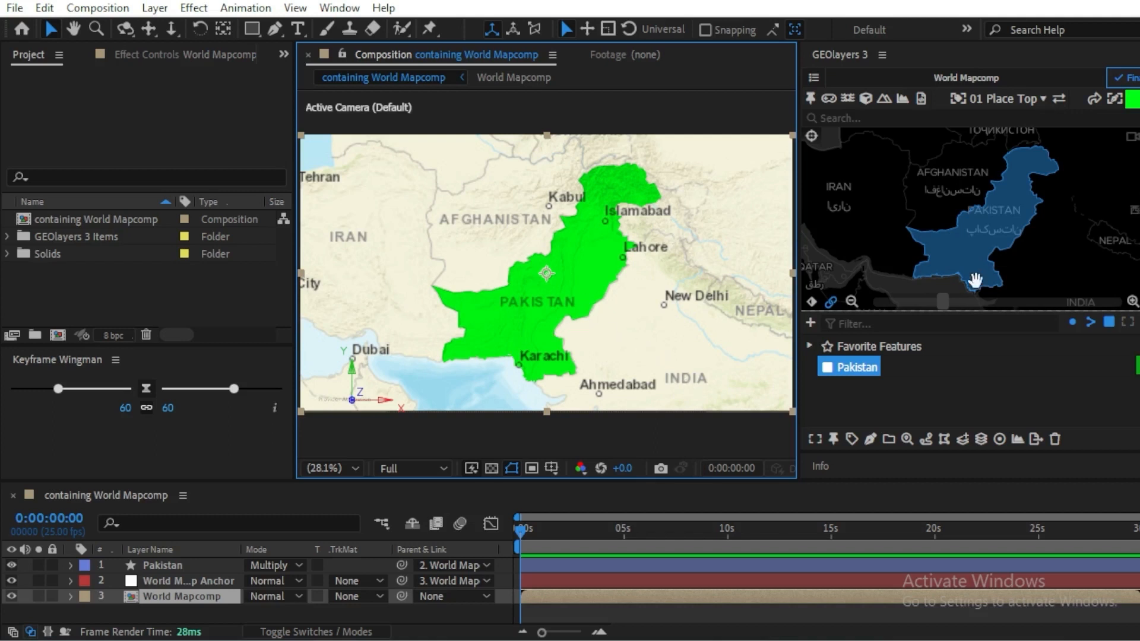
- Rotate the map view so Pakistan lies roughly horizontal, with the zoom wide enough to include Dubai, New Delhi and Tashkent
{"action": "scroll", "coordinate": [983, 255], "scroll_direction": "up", "scroll_amount": 1}
{"action": "scroll", "coordinate": [985, 251], "scroll_direction": "up", "scroll_amount": 1}
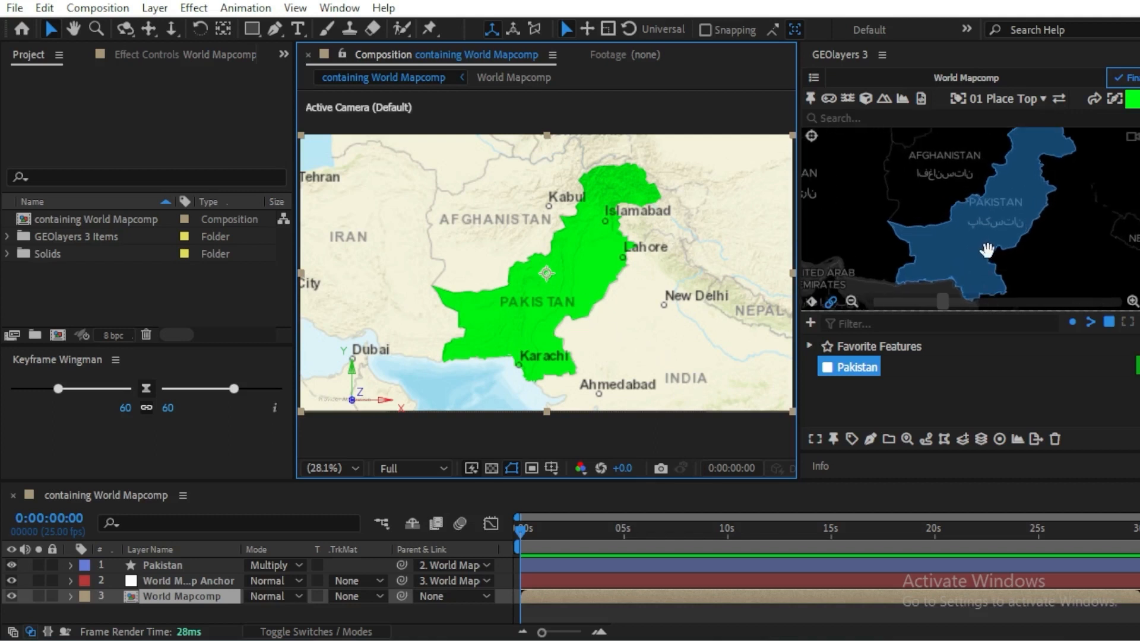
{"action": "left_click_drag", "start_coordinate": [1010, 265], "coordinate": [966, 273]}
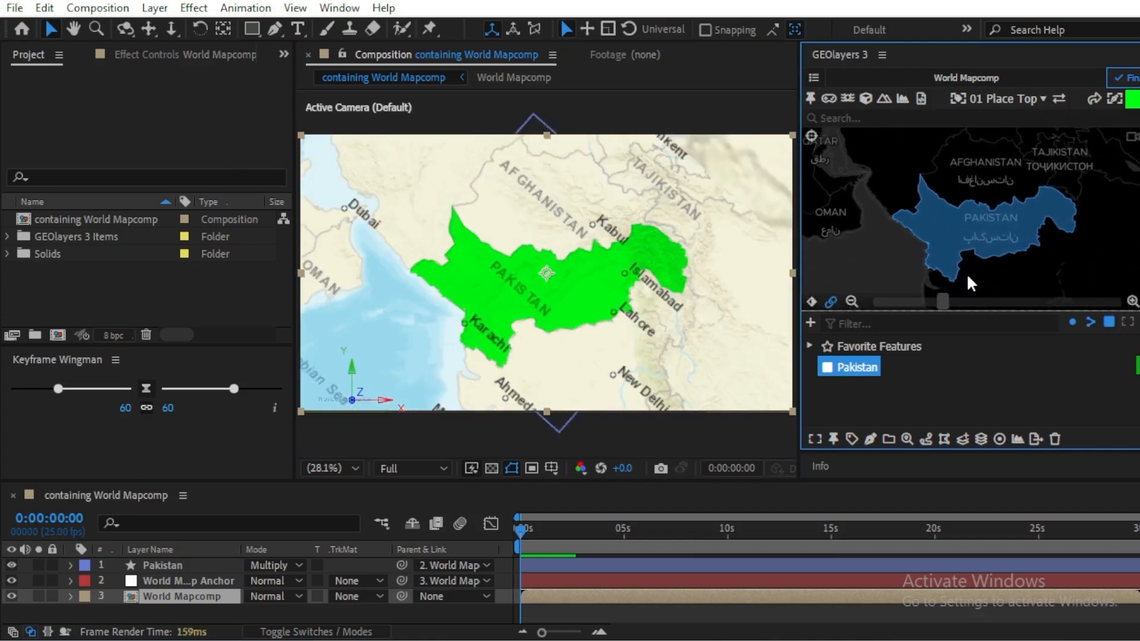
{"action": "scroll", "coordinate": [1001, 254], "scroll_direction": "up", "scroll_amount": 2}
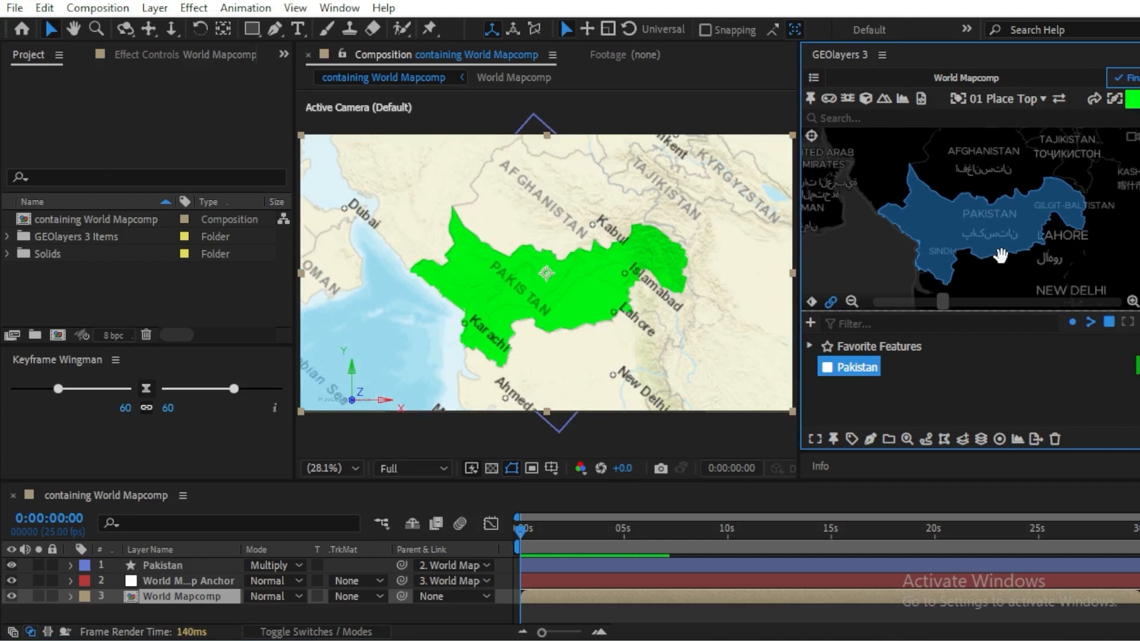
{"action": "scroll", "coordinate": [1002, 258], "scroll_direction": "up", "scroll_amount": 2}
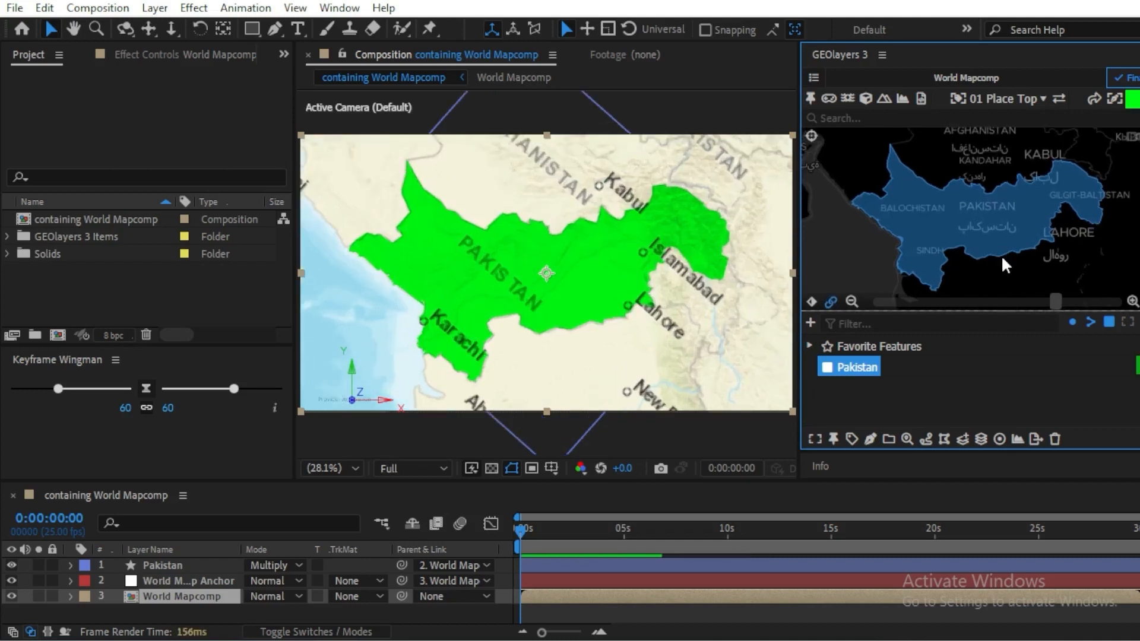
{"action": "scroll", "coordinate": [1000, 255], "scroll_direction": "down", "scroll_amount": 3}
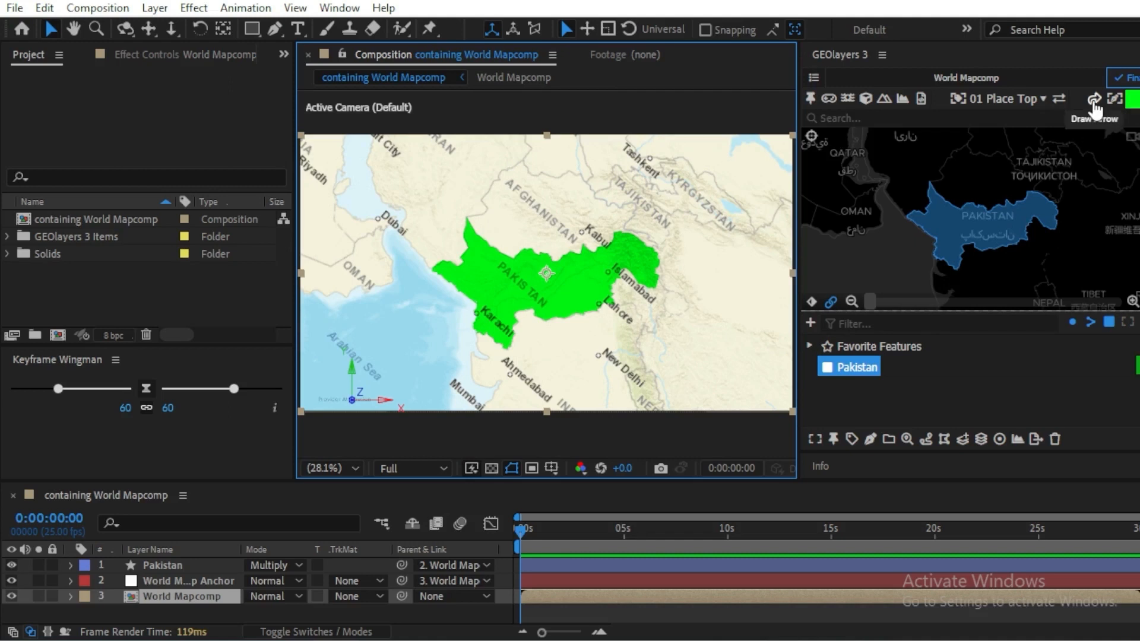
- Add another shape layer style with a red fill and apply it as the active style
{"action": "left_click", "coordinate": [1131, 98]}
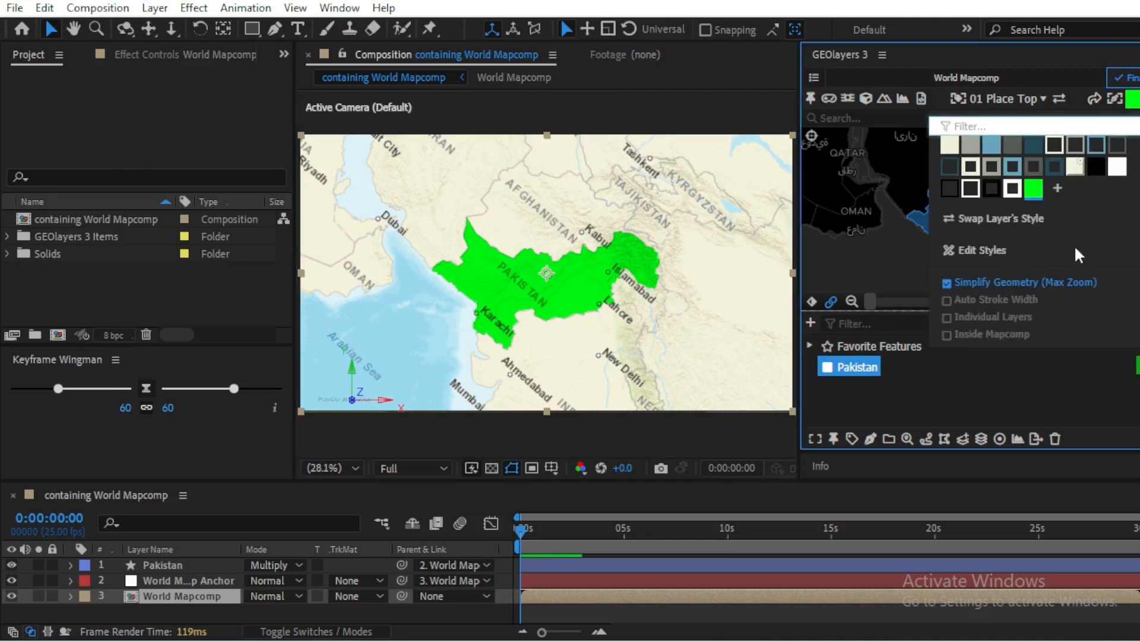
{"action": "left_click", "coordinate": [1057, 189]}
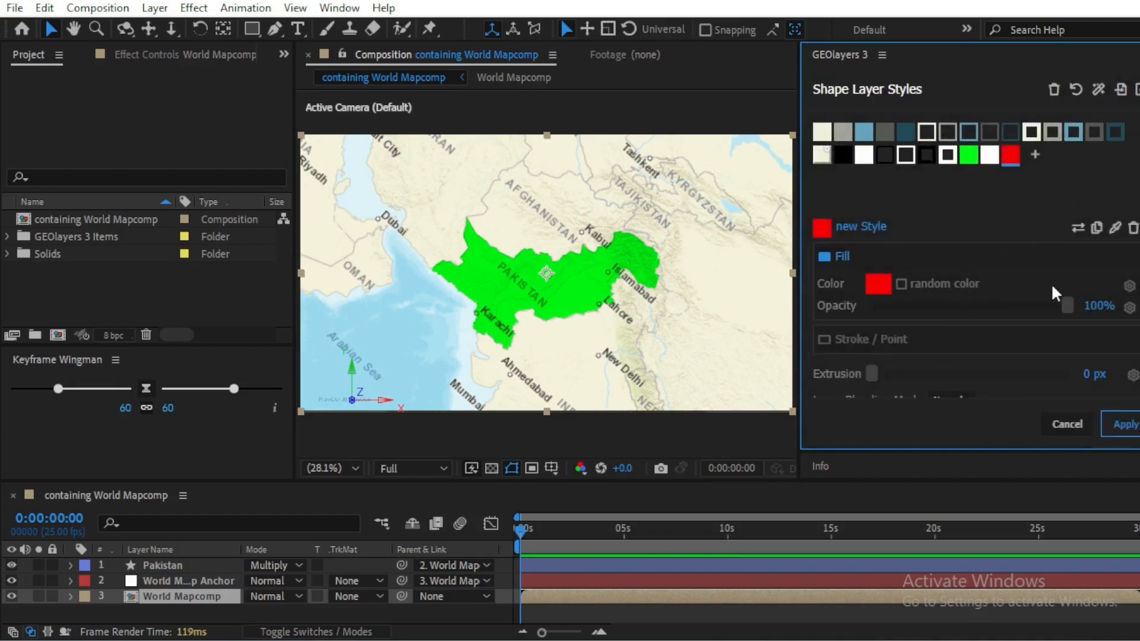
{"action": "left_click", "coordinate": [1125, 424]}
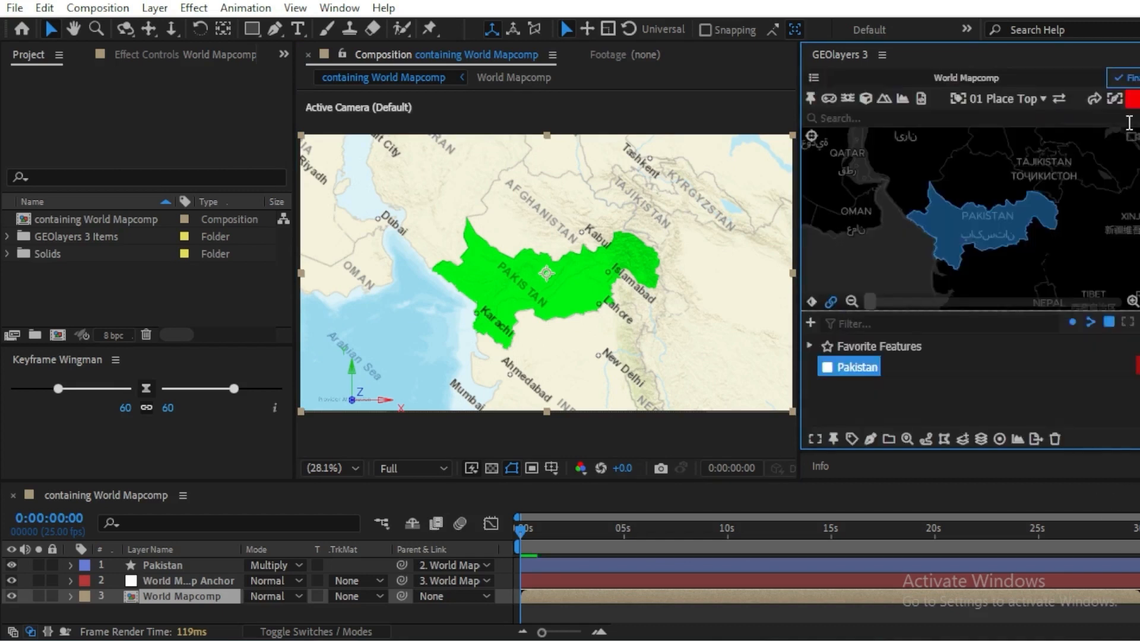
- Add a GEOlayers arrow and draw its path from Mumbai via New Delhi to Islamabad, with a smooth curve at New Delhi
{"action": "left_click", "coordinate": [1093, 105]}
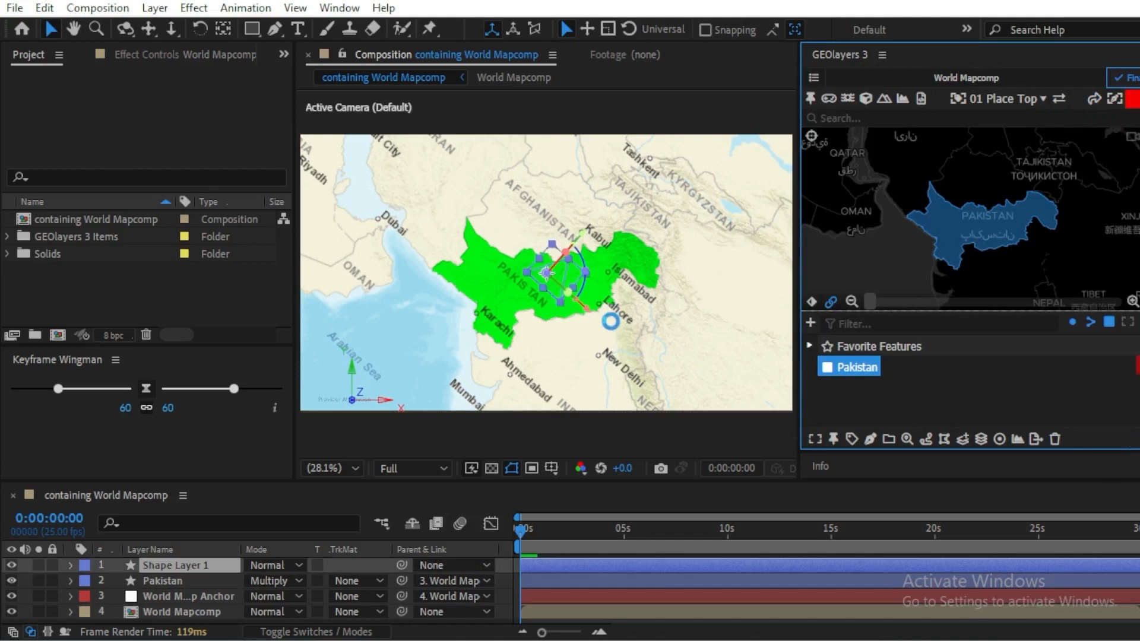
{"action": "left_click_drag", "start_coordinate": [485, 374], "coordinate": [469, 391]}
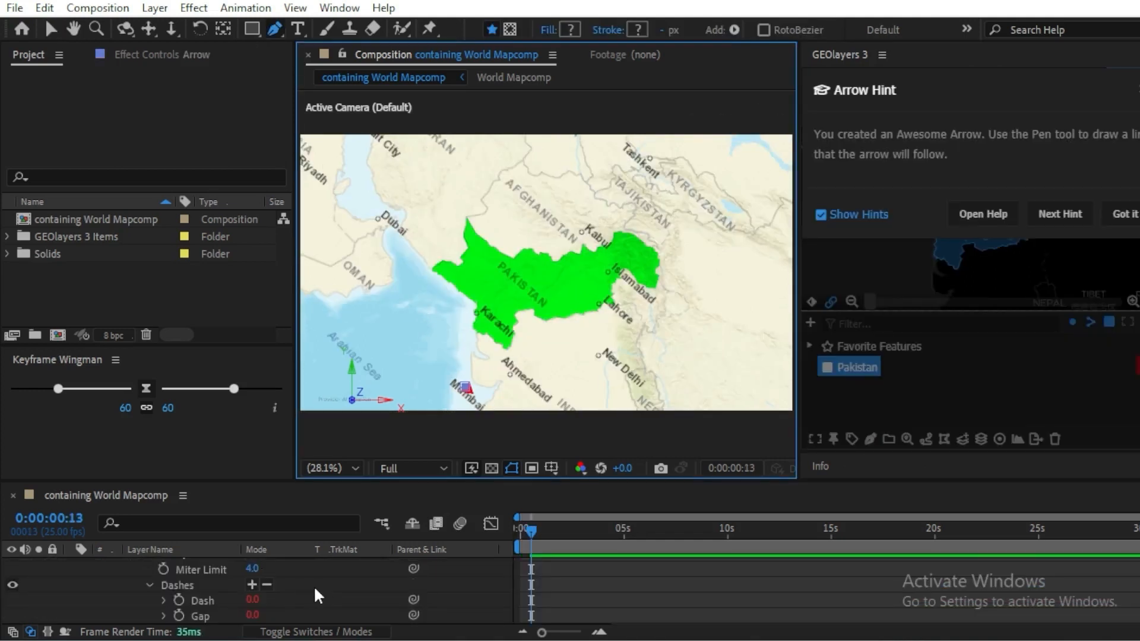
{"action": "left_click_drag", "start_coordinate": [265, 480], "coordinate": [264, 422]}
{"action": "scroll", "coordinate": [320, 559], "scroll_direction": "up", "scroll_amount": 4}
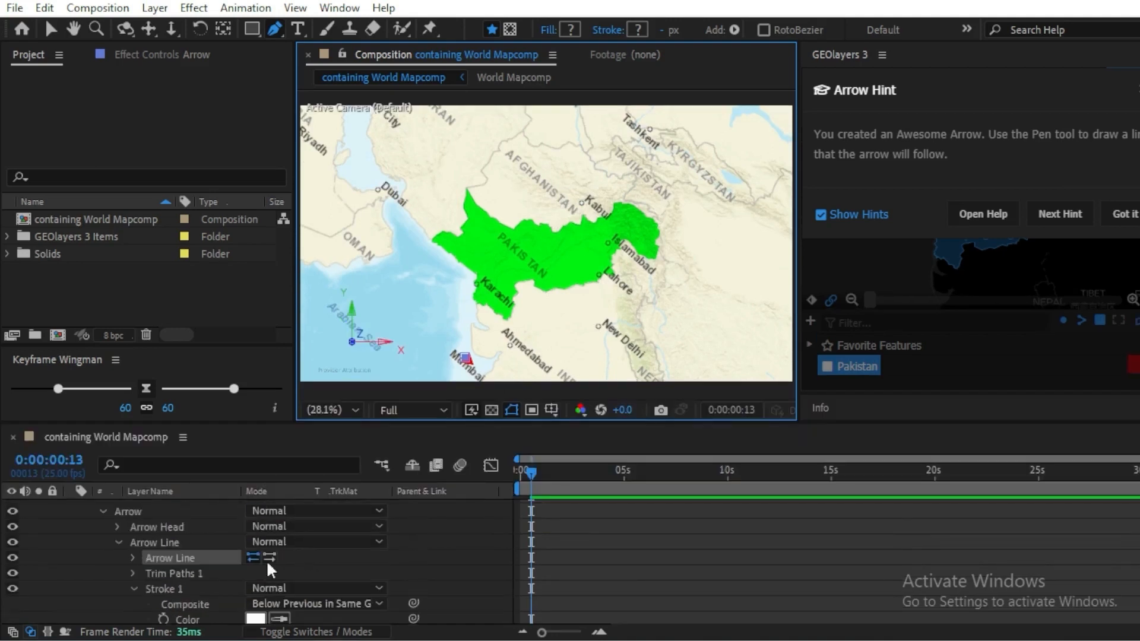
{"action": "scroll", "coordinate": [135, 564], "scroll_direction": "down", "scroll_amount": 1}
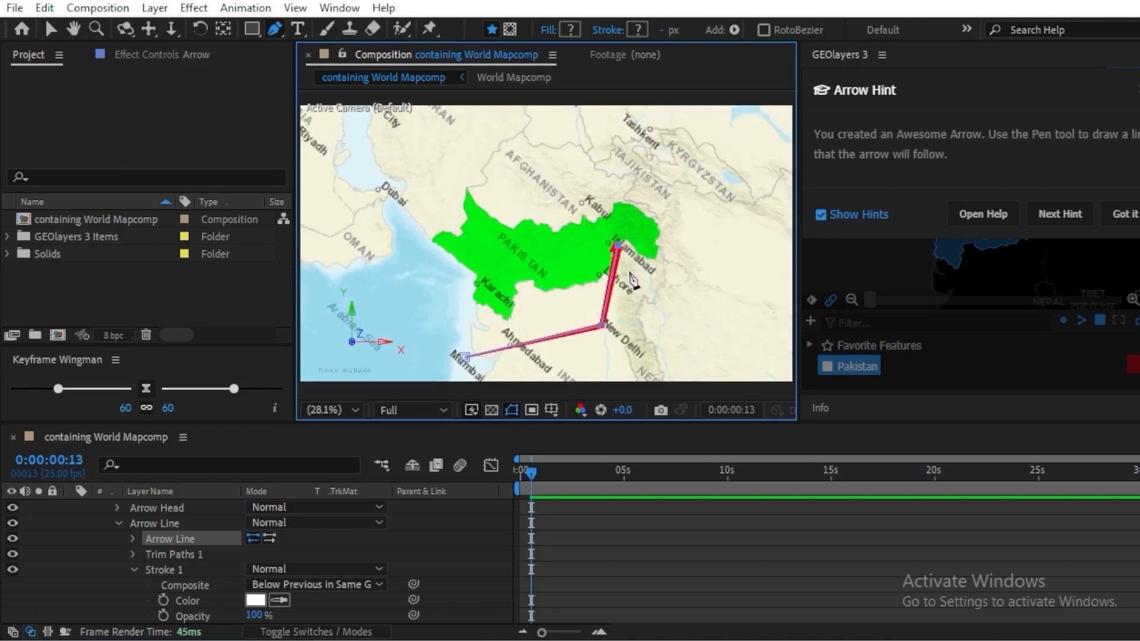
{"action": "left_click_drag", "start_coordinate": [602, 328], "coordinate": [548, 381]}
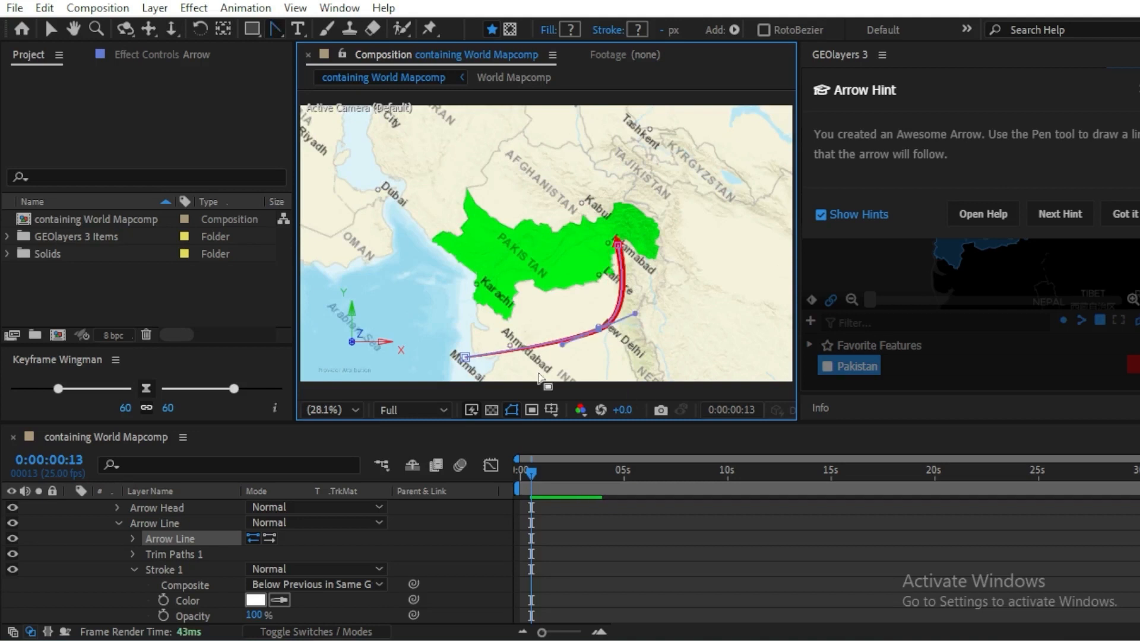
{"action": "left_click_drag", "start_coordinate": [465, 357], "coordinate": [455, 360]}
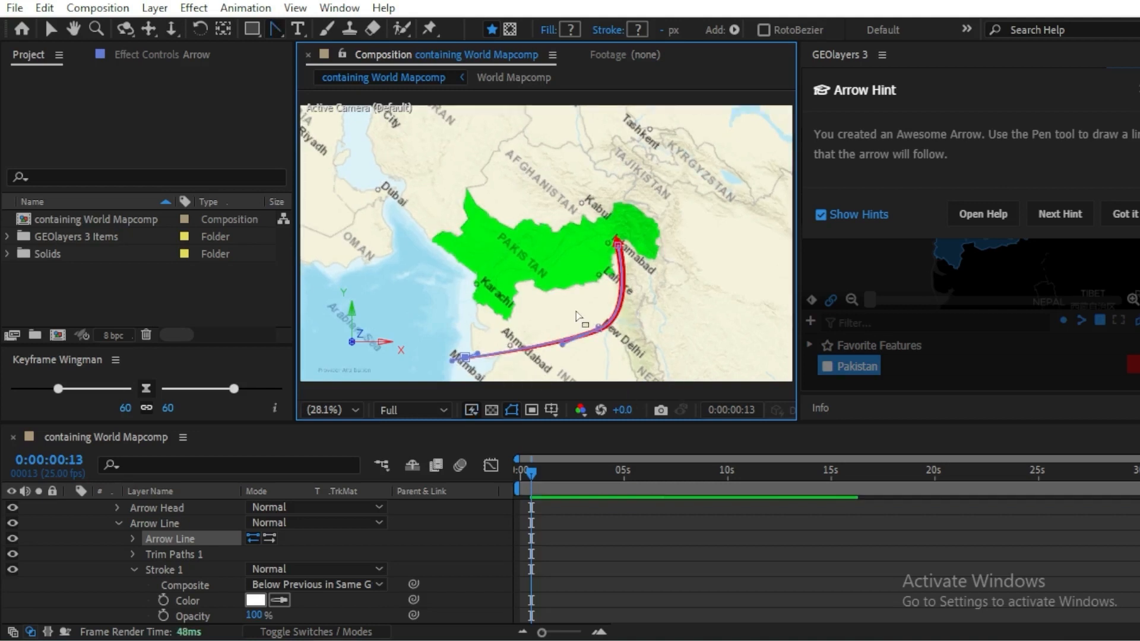
- Set the Arrow layer's blending mode to Multiply
{"action": "scroll", "coordinate": [58, 569], "scroll_direction": "up", "scroll_amount": 2}
{"action": "left_click", "coordinate": [286, 508]}
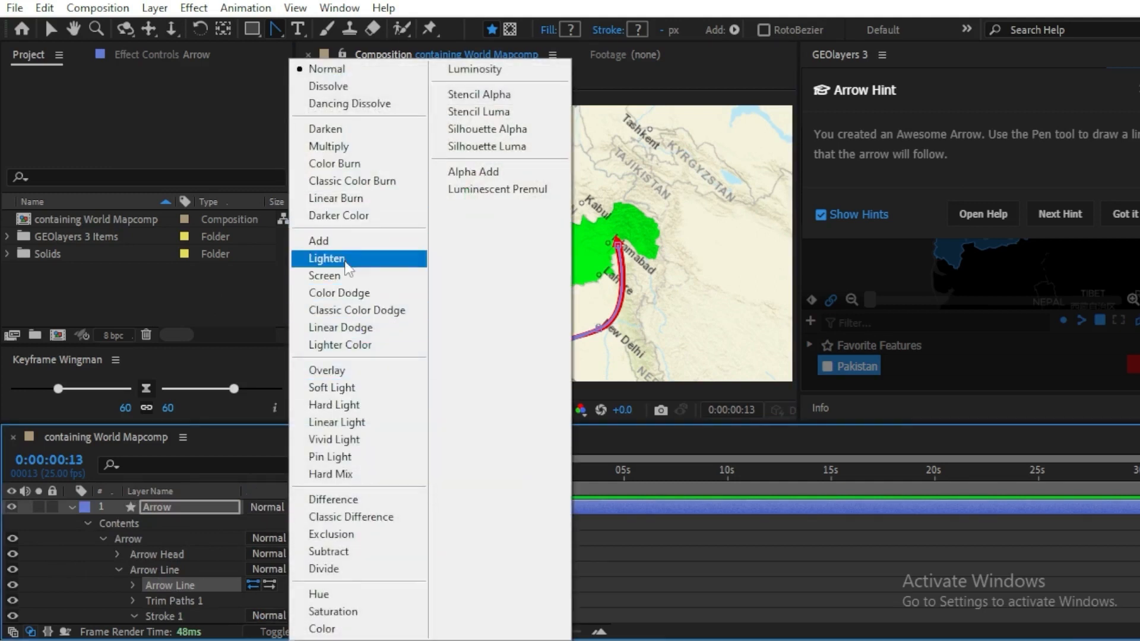
{"action": "left_click", "coordinate": [329, 146]}
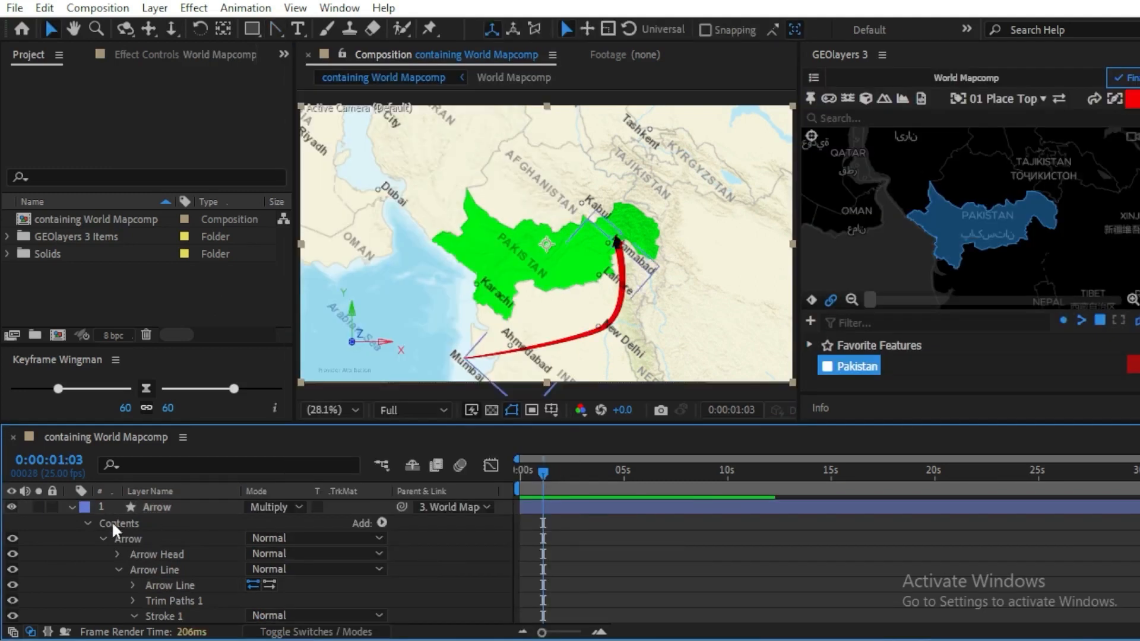
- Reveal the Arrow layer's Trim End keyframes and move the ending keyframe to 0:00:02:06
{"action": "left_click", "coordinate": [185, 508]}
{"action": "key", "text": "e"}
{"action": "mouse_move", "coordinate": [543, 475]}
{"action": "left_mouse_down"}
{"action": "mouse_move", "coordinate": [514, 476]}
{"action": "mouse_move", "coordinate": [558, 480]}
{"action": "left_mouse_up"}
{"action": "left_click_drag", "start_coordinate": [530, 539], "coordinate": [567, 541]}
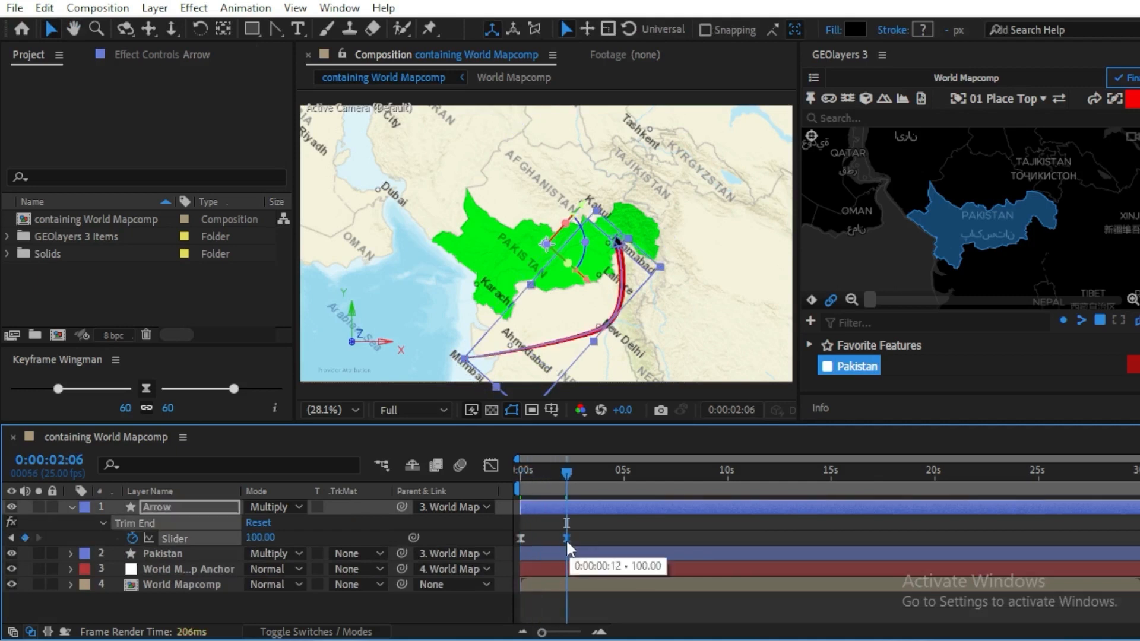
- Apply Keyframe Wingman easing of 60 in and 60 out to both Trim End keyframes
{"action": "left_click_drag", "start_coordinate": [572, 470], "coordinate": [579, 470]}
{"action": "left_click_drag", "start_coordinate": [604, 534], "coordinate": [514, 542]}
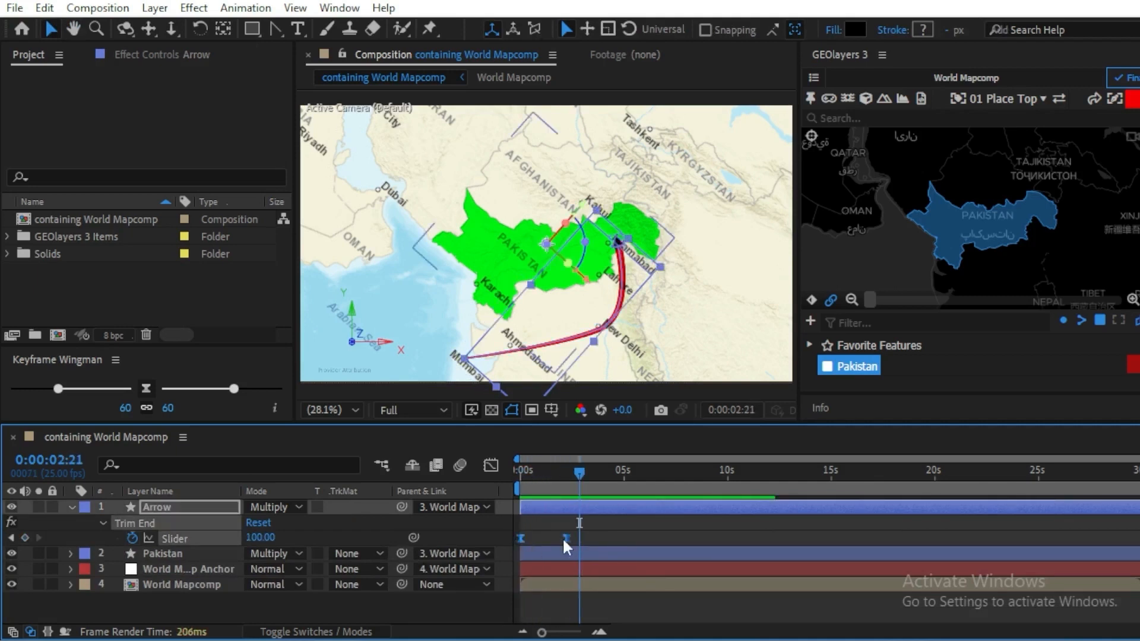
{"action": "left_click", "coordinate": [146, 394]}
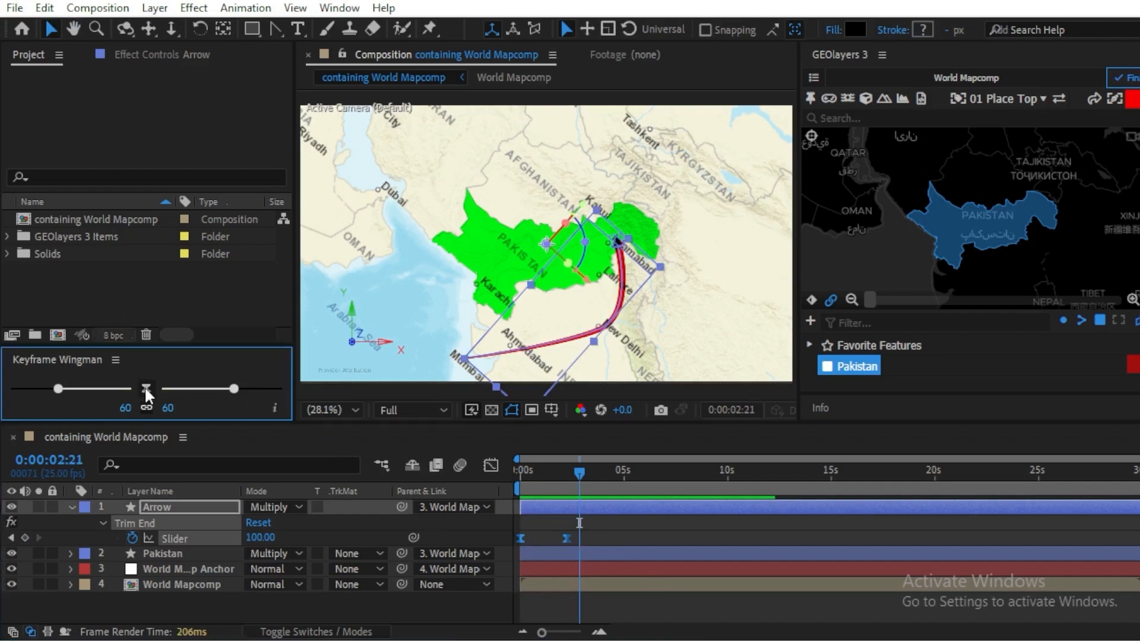
- Return to the start of the composition and shift the Arrow layer so it begins at 5 seconds
{"action": "left_click", "coordinate": [584, 526]}
{"action": "left_click_drag", "start_coordinate": [585, 475], "coordinate": [424, 475]}
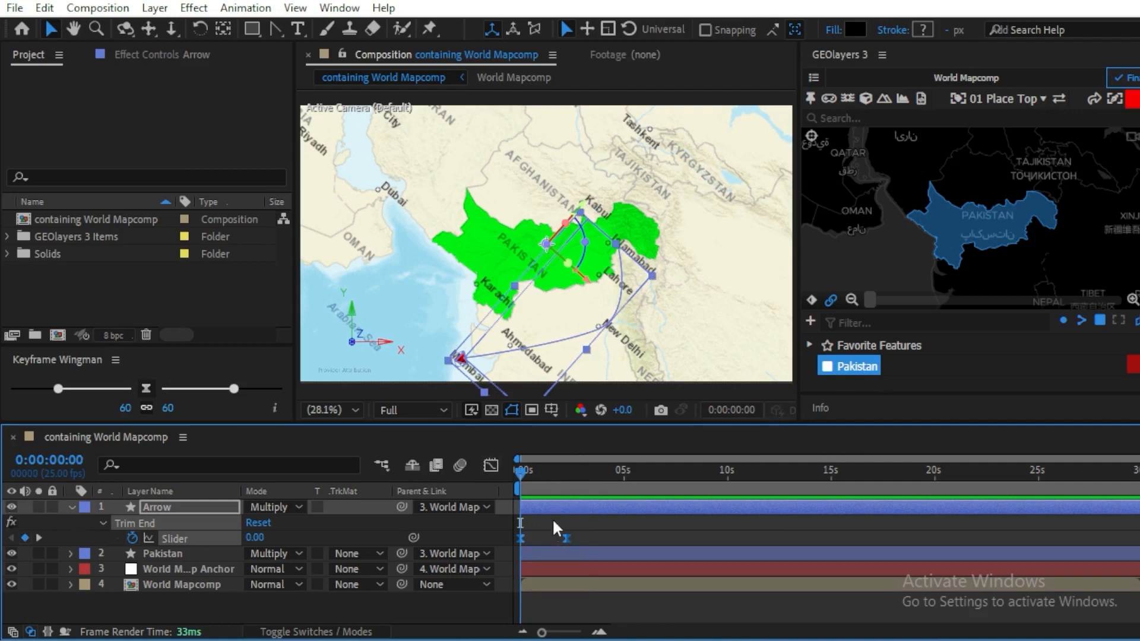
{"action": "left_click_drag", "start_coordinate": [548, 507], "coordinate": [650, 507]}
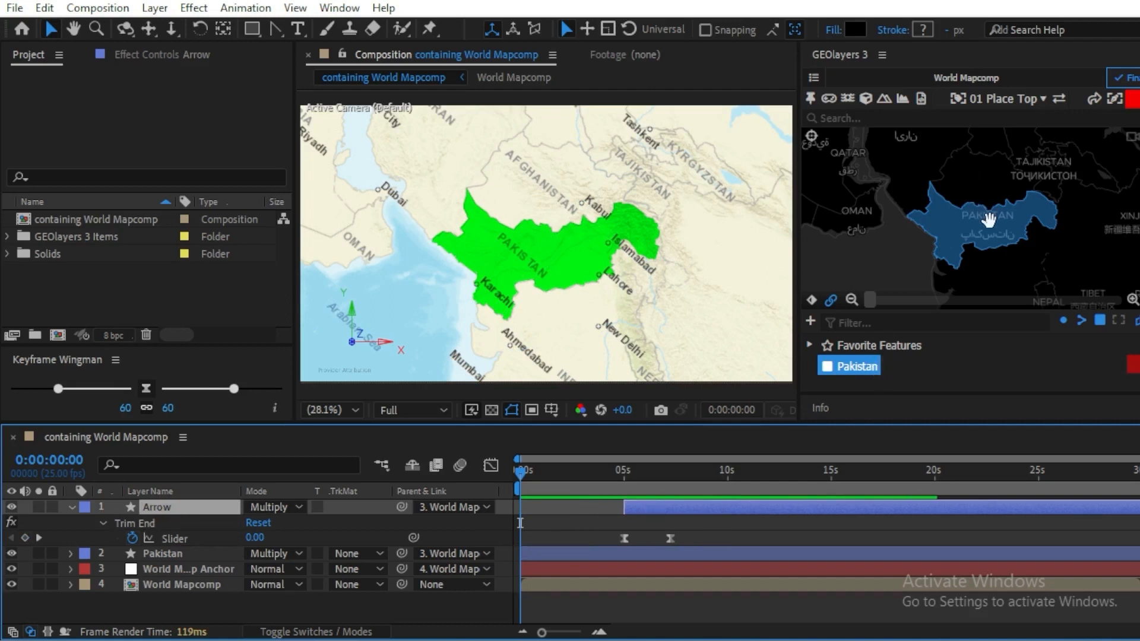
- Zoom the map view far out with Pakistan upright and enable keyframing of the view at 0 seconds
{"action": "scroll", "coordinate": [989, 220], "scroll_direction": "down", "scroll_amount": 5}
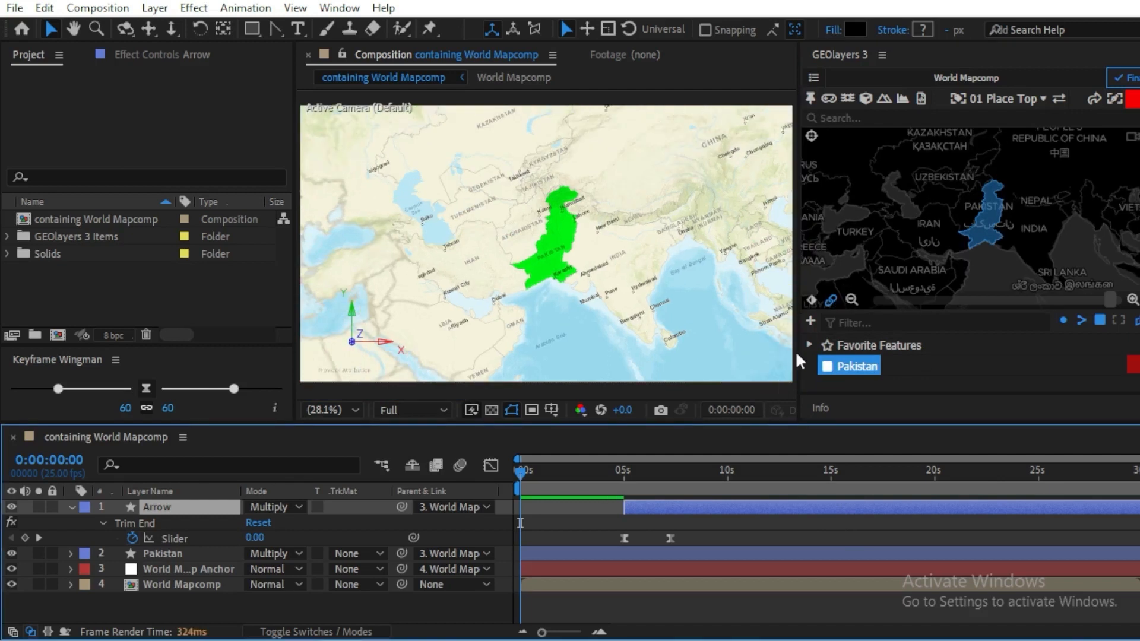
{"action": "left_click", "coordinate": [812, 301]}
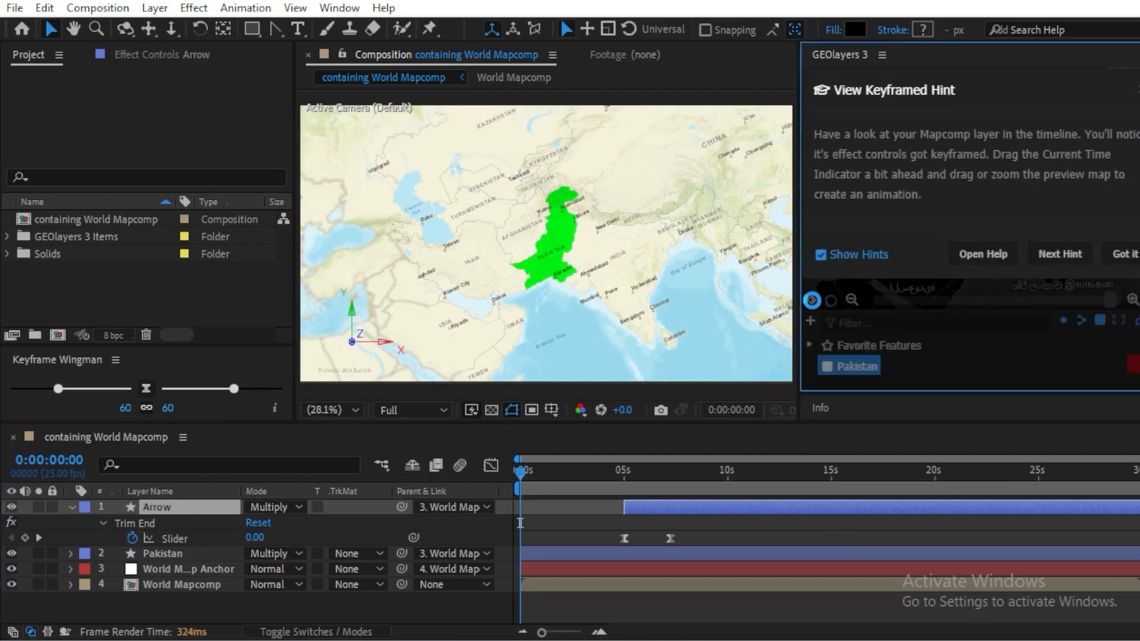
{"action": "left_click", "coordinate": [1123, 255]}
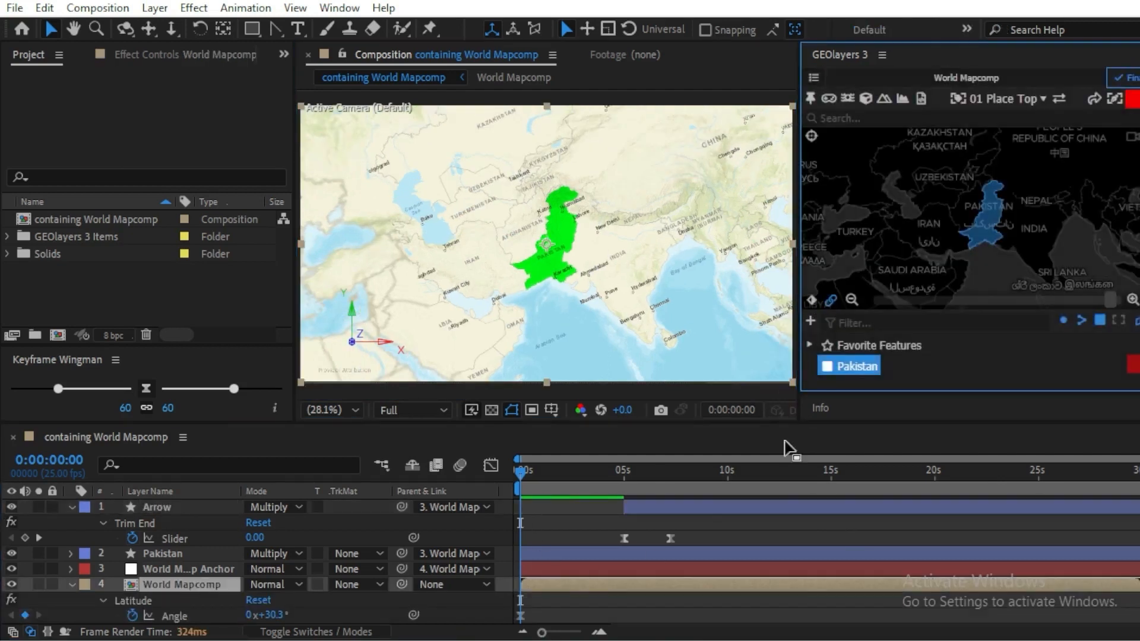
- Keyframe a closer map view of Pakistan at about 1 second and a rotated, roughly horizontal closer view at 0:00:04:24
{"action": "left_click_drag", "start_coordinate": [523, 471], "coordinate": [621, 484]}
{"action": "scroll", "coordinate": [988, 225], "scroll_direction": "up", "scroll_amount": 3}
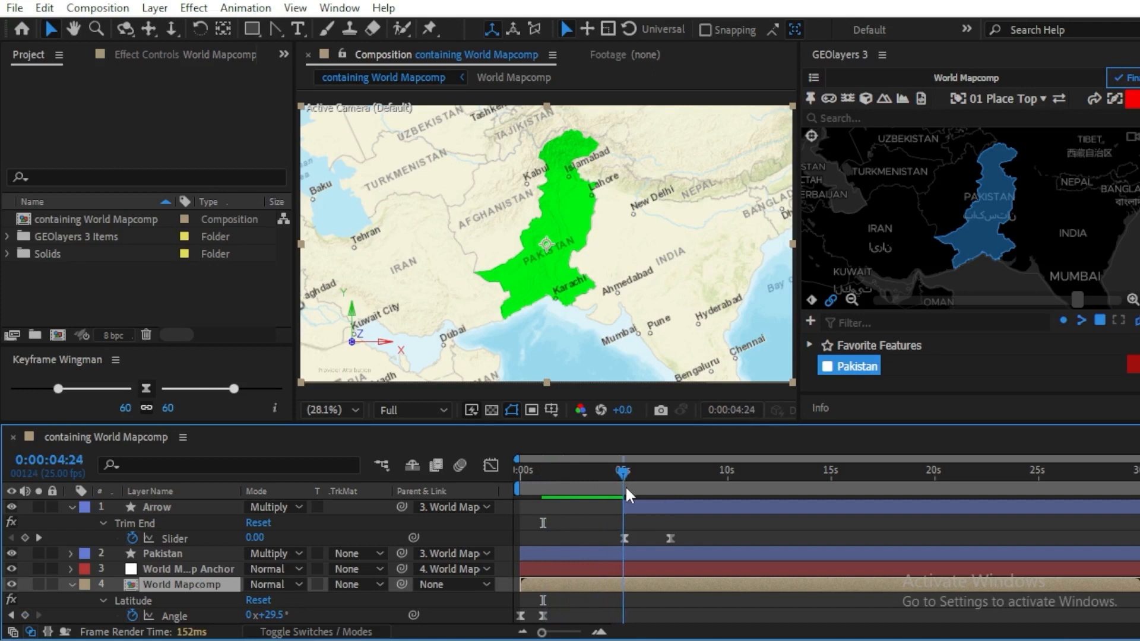
{"action": "left_click_drag", "start_coordinate": [992, 212], "coordinate": [916, 225]}
{"action": "scroll", "coordinate": [1005, 262], "scroll_direction": "up", "scroll_amount": 2}
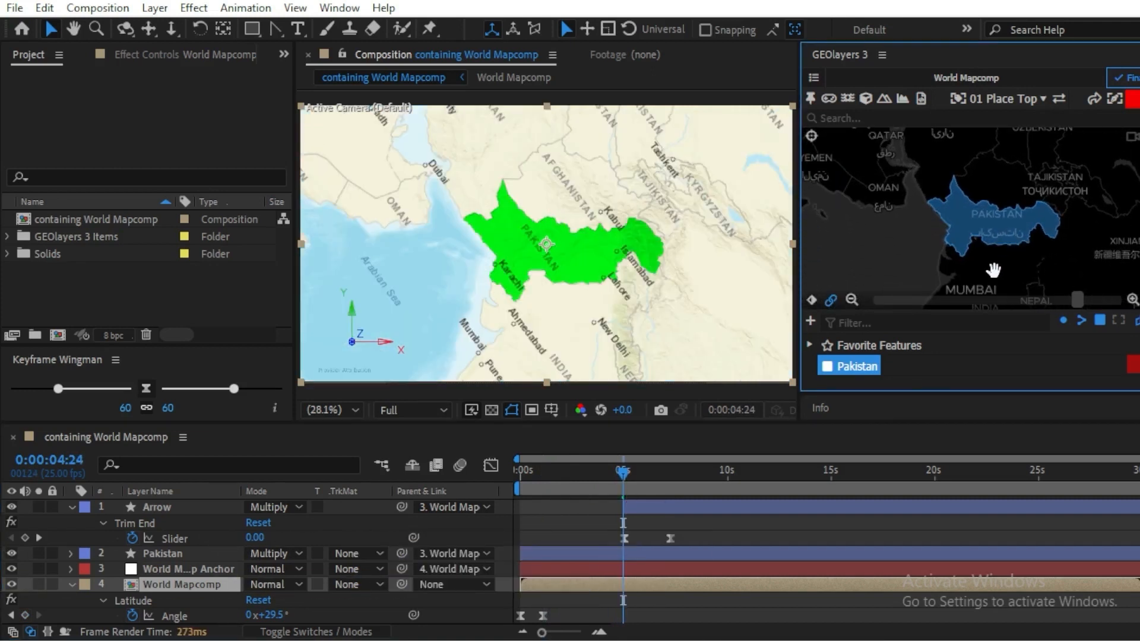
{"action": "left_click_drag", "start_coordinate": [623, 470], "coordinate": [509, 472]}
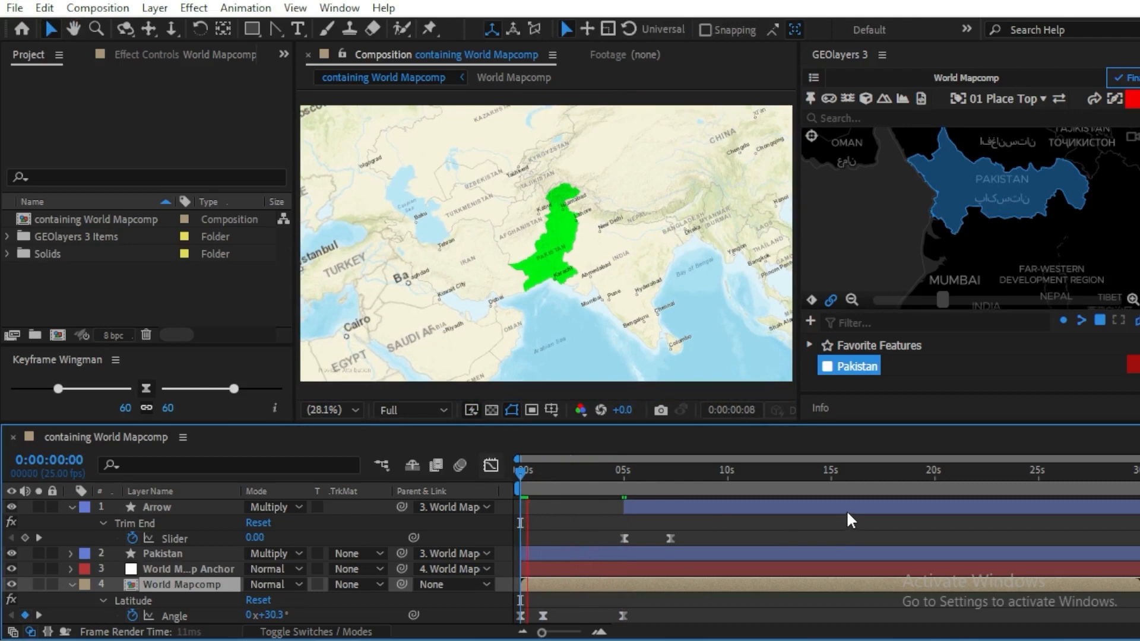
- Keyframe a recentred, more zoomed-in map view at 0:00:07:15 so Pakistan nearly fills the frame
{"action": "left_click", "coordinate": [673, 475]}
{"action": "mouse_move", "coordinate": [675, 477]}
{"action": "left_mouse_down"}
{"action": "mouse_move", "coordinate": [700, 480]}
{"action": "mouse_move", "coordinate": [680, 484]}
{"action": "left_mouse_up"}
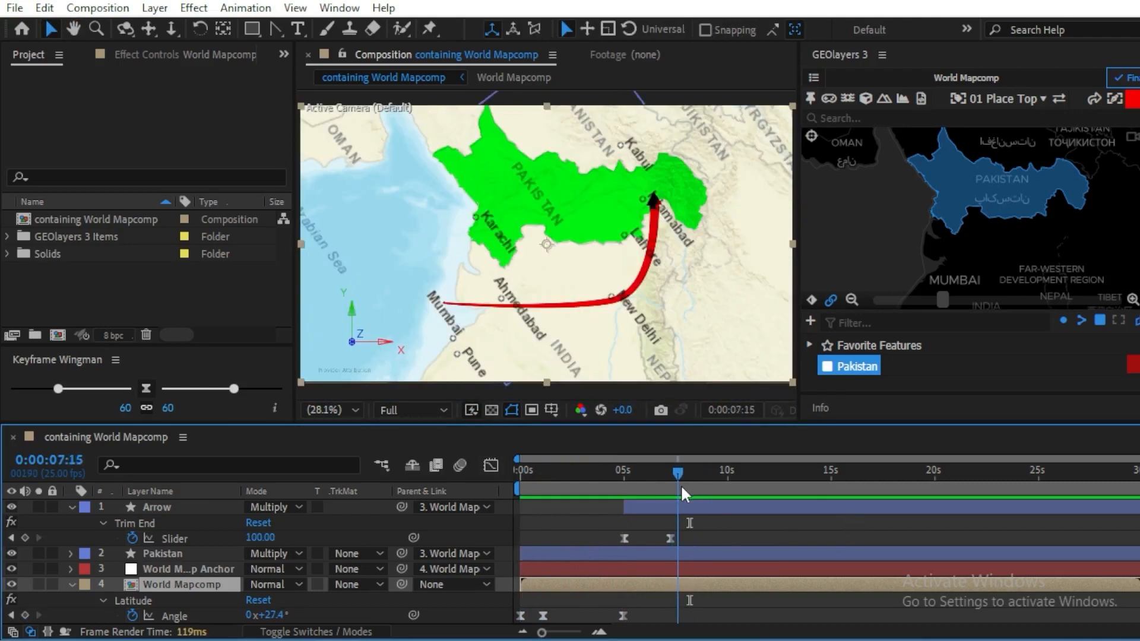
{"action": "left_click_drag", "start_coordinate": [1001, 163], "coordinate": [1000, 177]}
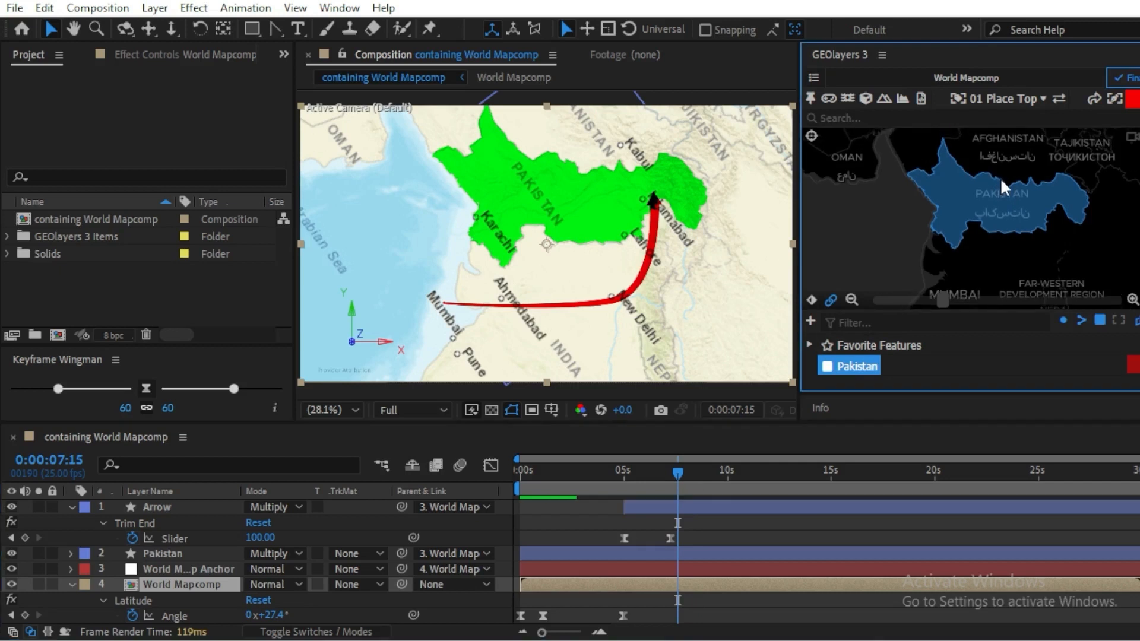
{"action": "scroll", "coordinate": [983, 176], "scroll_direction": "up", "scroll_amount": 2}
{"action": "scroll", "coordinate": [984, 176], "scroll_direction": "up", "scroll_amount": 2}
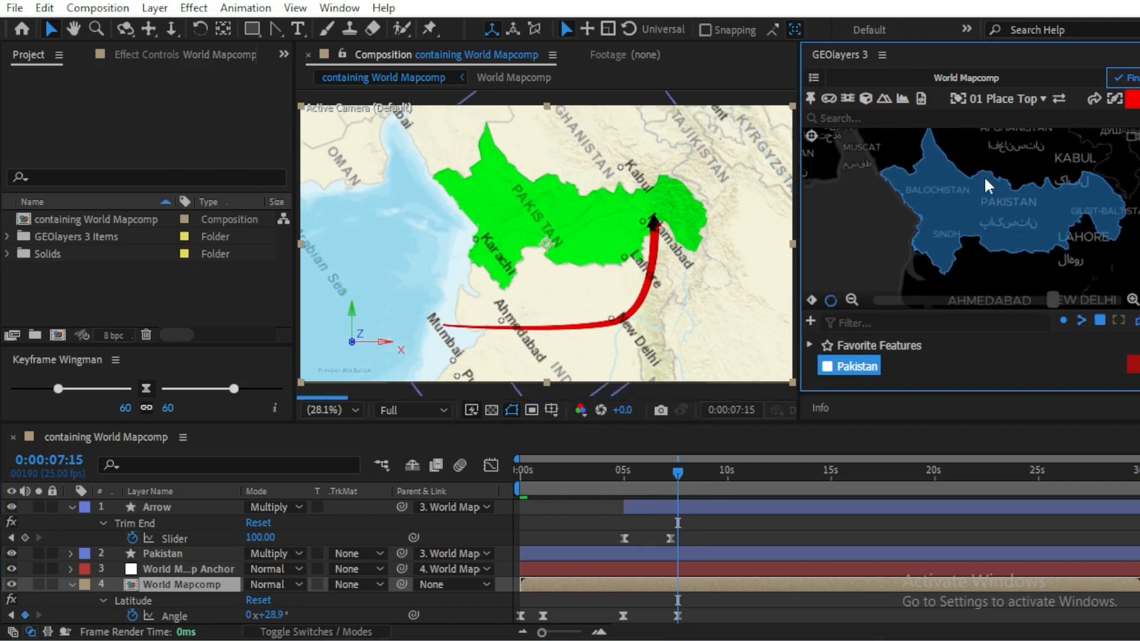
{"action": "scroll", "coordinate": [984, 175], "scroll_direction": "up", "scroll_amount": 2}
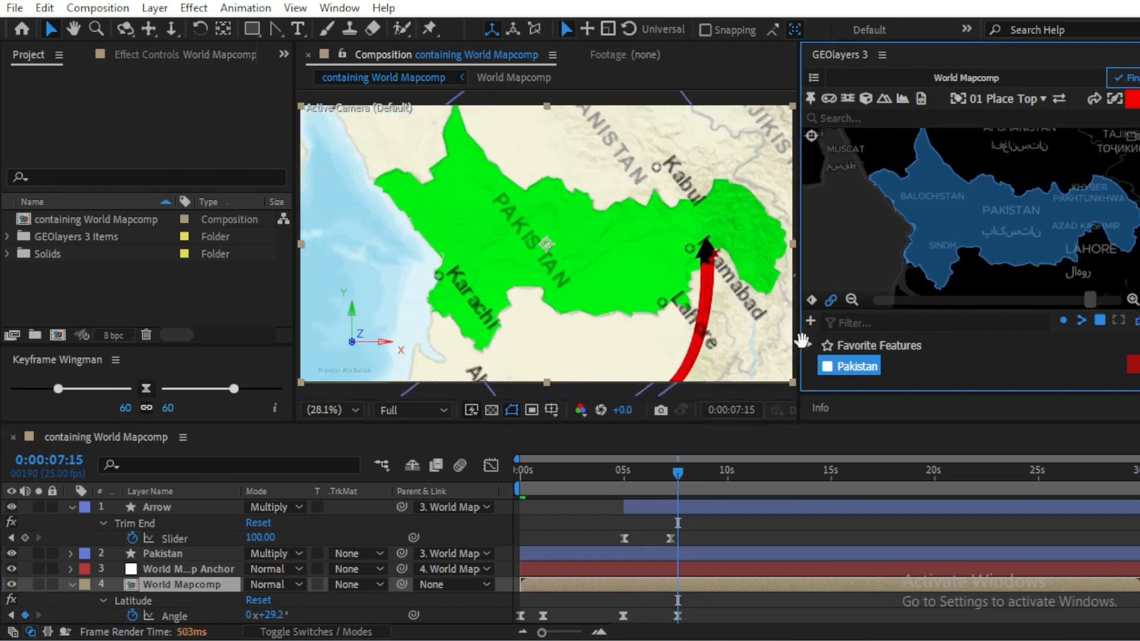
- Apply the Drop Shadow effect to the Arrow layer
{"action": "left_click", "coordinate": [73, 507]}
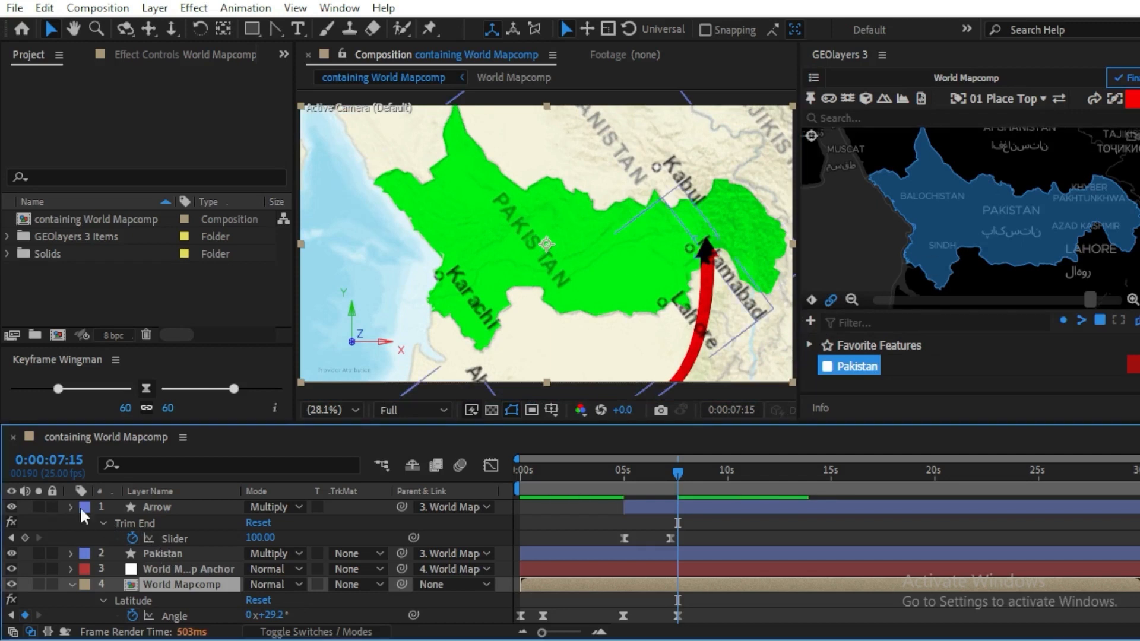
{"action": "left_click", "coordinate": [146, 509]}
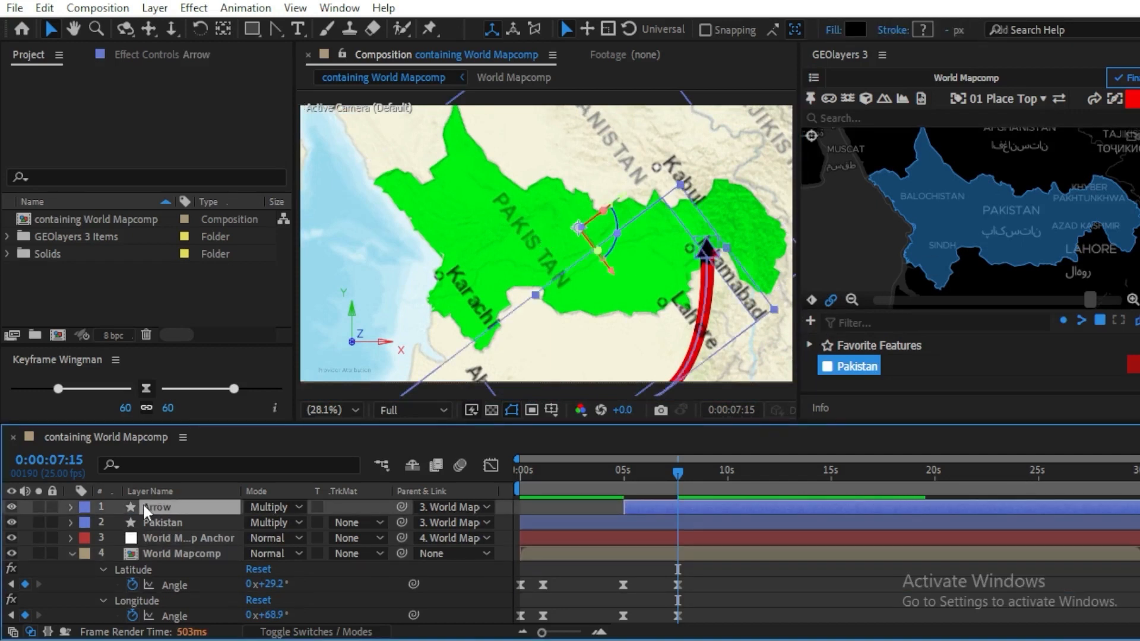
{"action": "key", "text": "ctrl+space"}
{"action": "type", "text": "drop"}
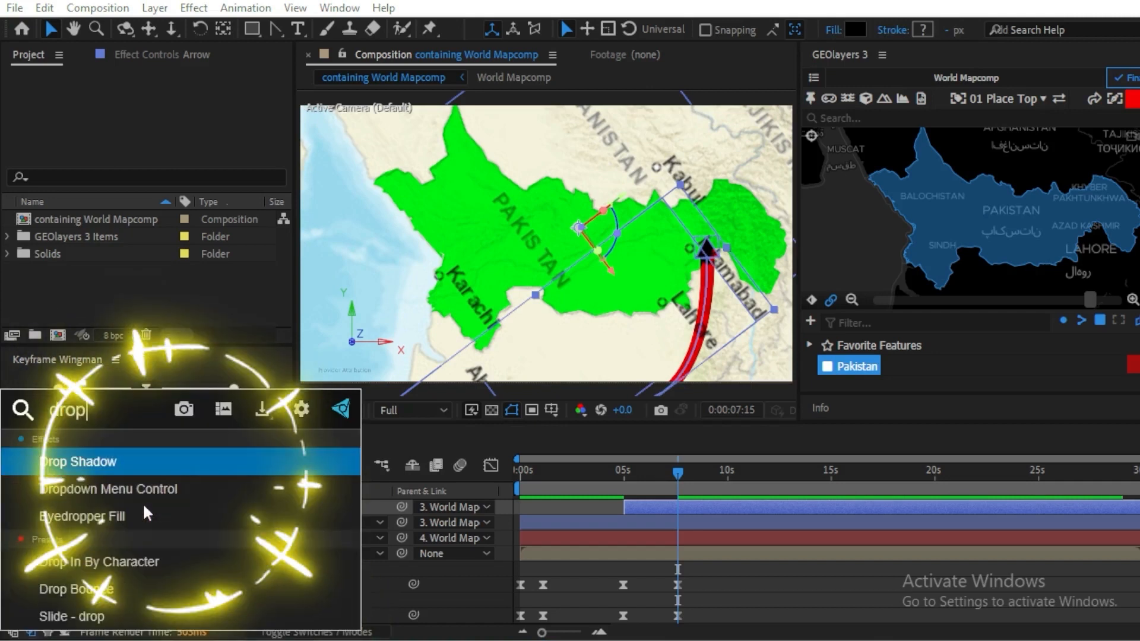
{"action": "left_click", "coordinate": [112, 461]}
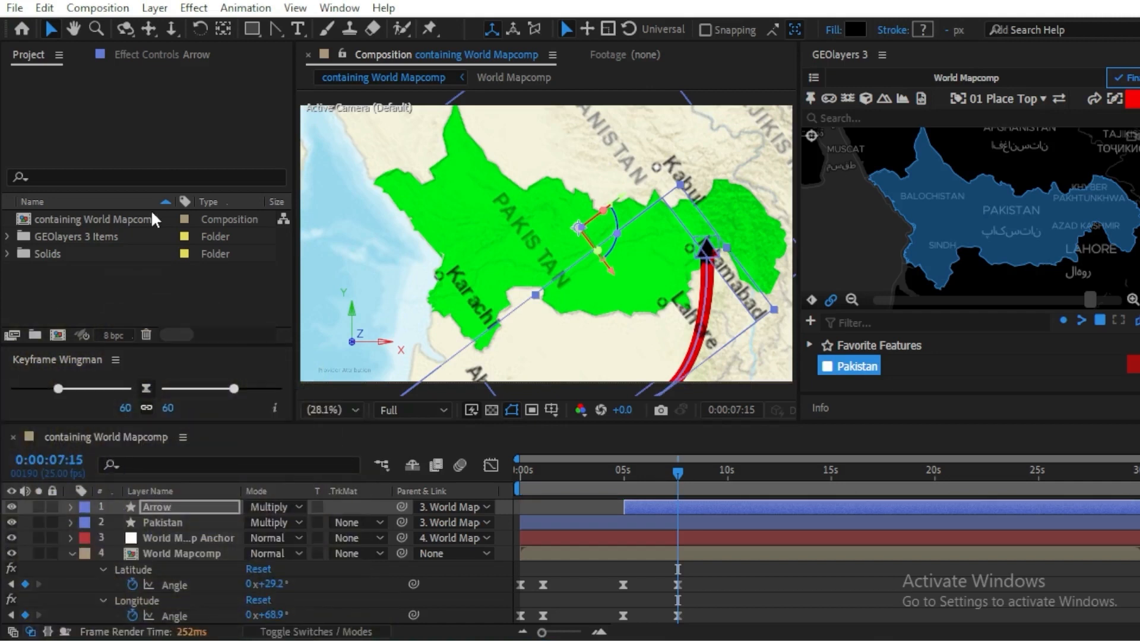
- Set the arrow's drop shadow to 100% opacity, a distance of 37 and a softness of 95
{"action": "left_click", "coordinate": [137, 47]}
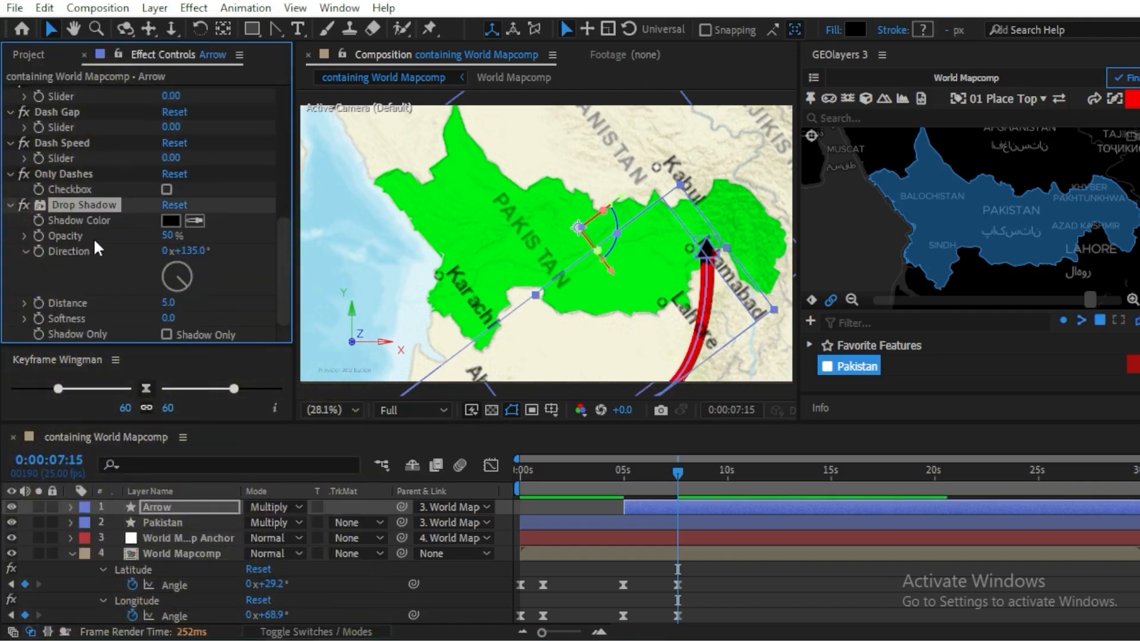
{"action": "left_click_drag", "start_coordinate": [168, 236], "coordinate": [276, 323]}
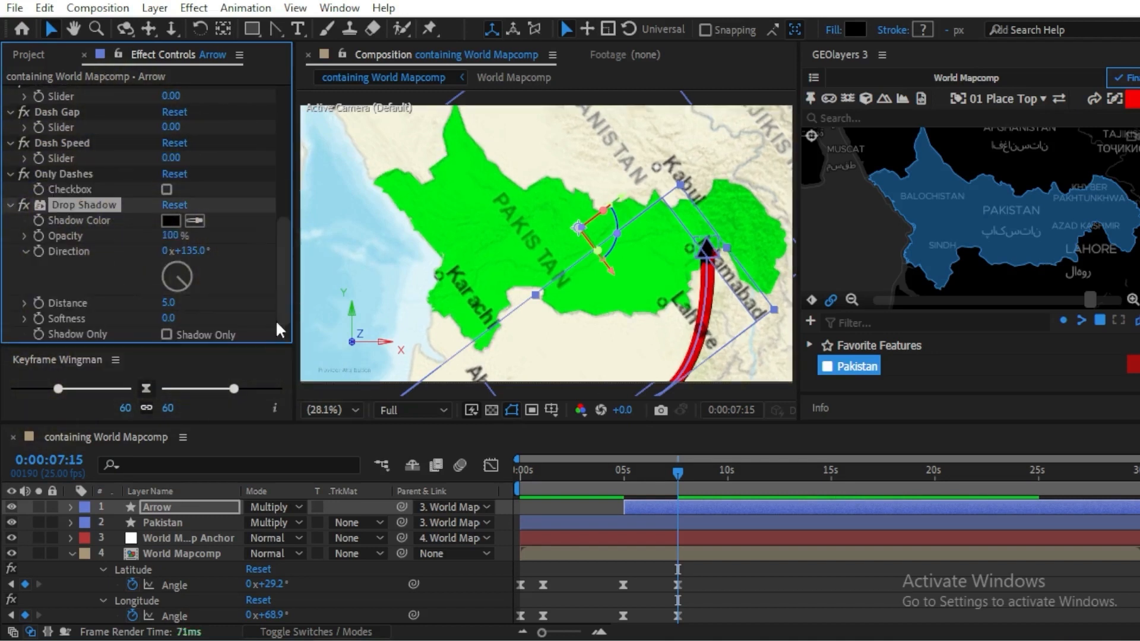
{"action": "left_click", "coordinate": [170, 316]}
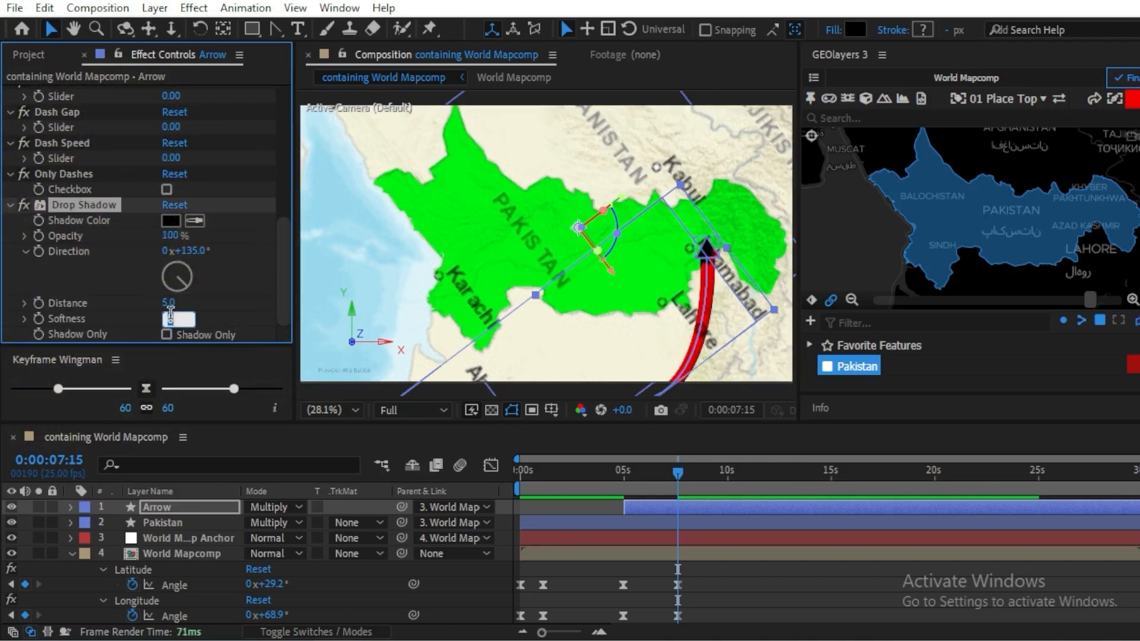
{"action": "type", "text": "5"}
{"action": "key", "text": "Return"}
{"action": "left_click_drag", "start_coordinate": [169, 303], "coordinate": [113, 310]}
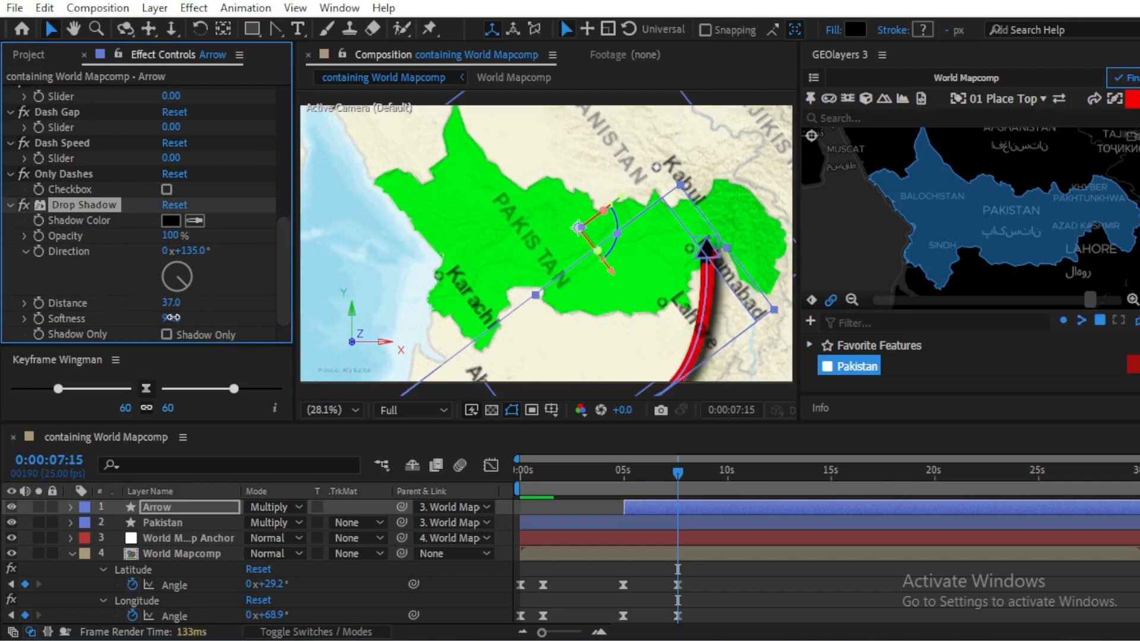
{"action": "left_click", "coordinate": [171, 317]}
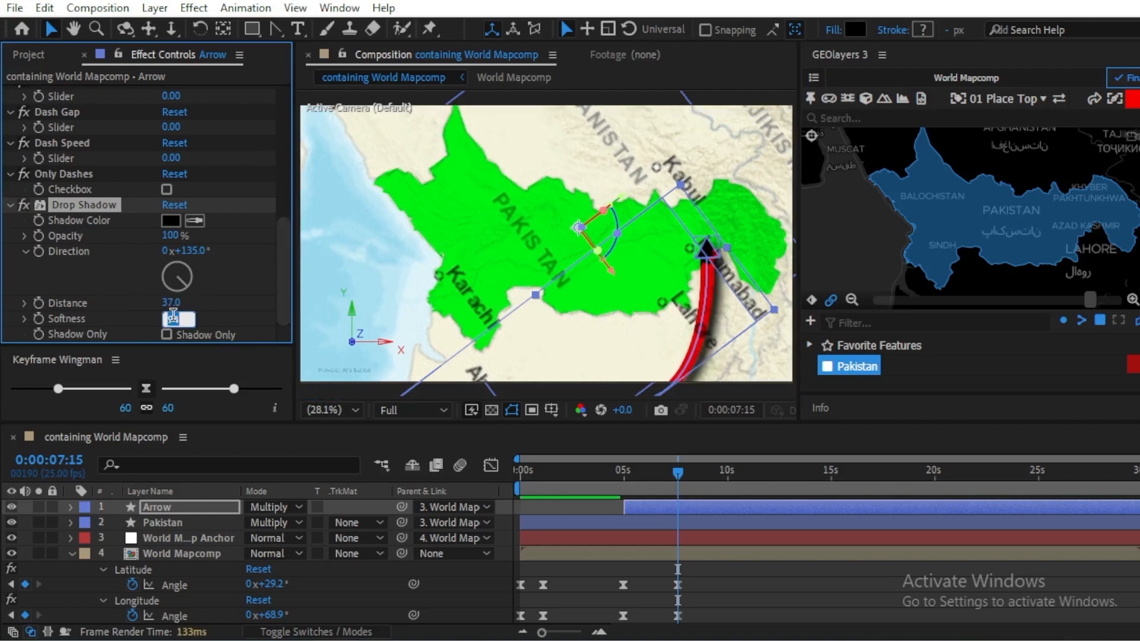
{"action": "key", "text": "Return"}
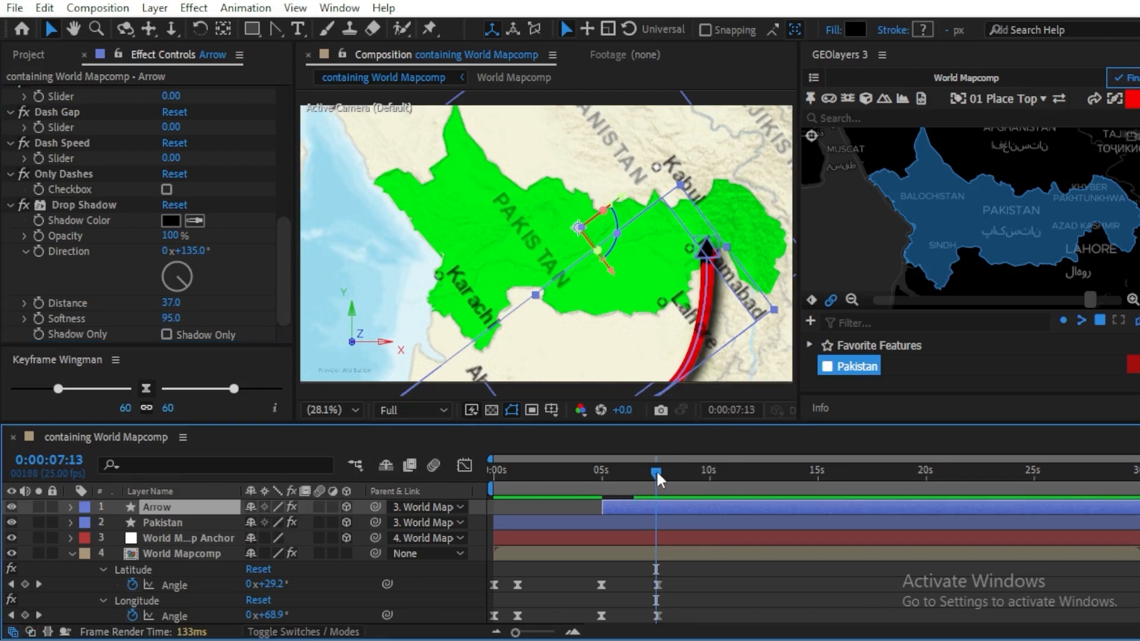
- Move to 0:00:07:20 and finalize the World Mapcomp in GEOlayers
{"action": "mouse_move", "coordinate": [656, 469]}
{"action": "left_mouse_down"}
{"action": "mouse_move", "coordinate": [615, 472]}
{"action": "mouse_move", "coordinate": [662, 472]}
{"action": "left_mouse_up"}
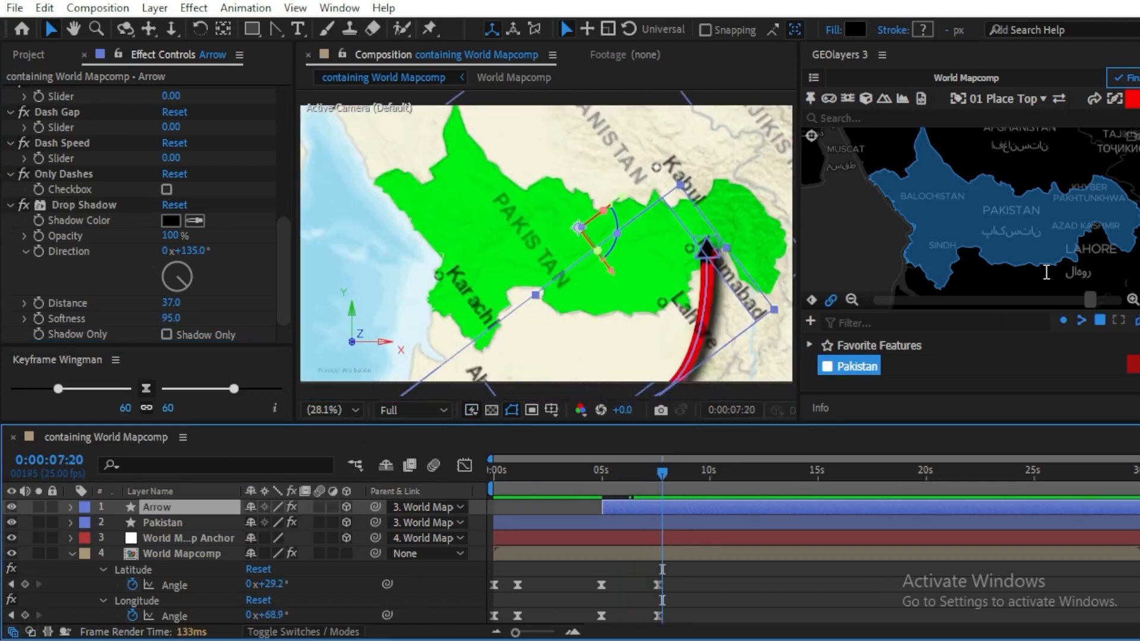
{"action": "left_click", "coordinate": [1132, 100]}
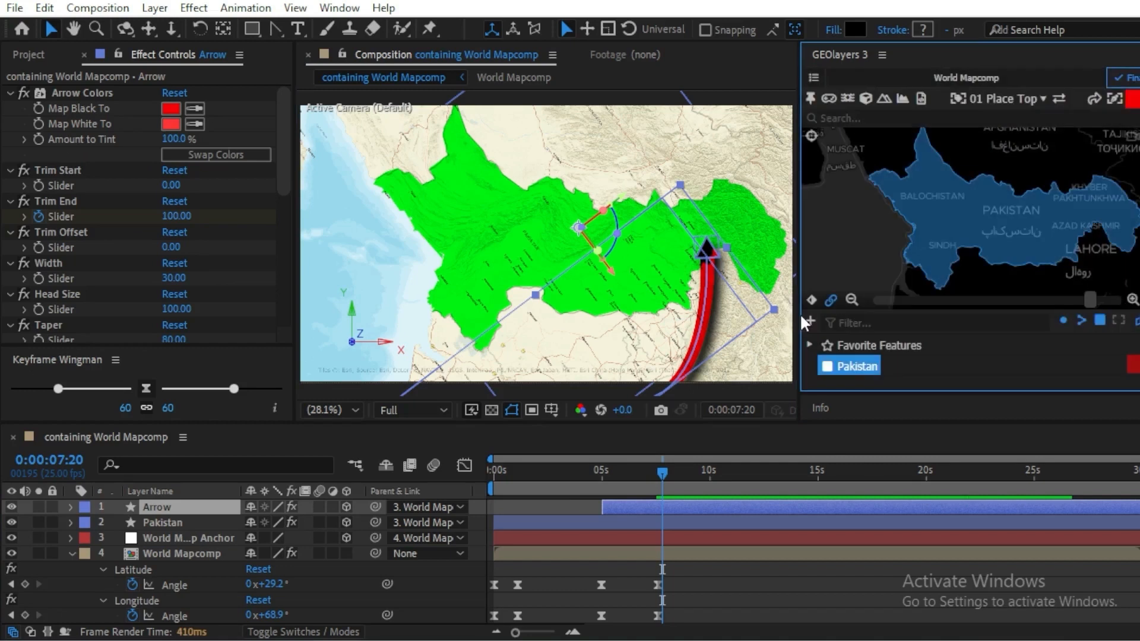
- Close the GEOlayers 3 panel, and cut off the part of the Arrow layer after 0:00:07:21
{"action": "left_click", "coordinate": [883, 54]}
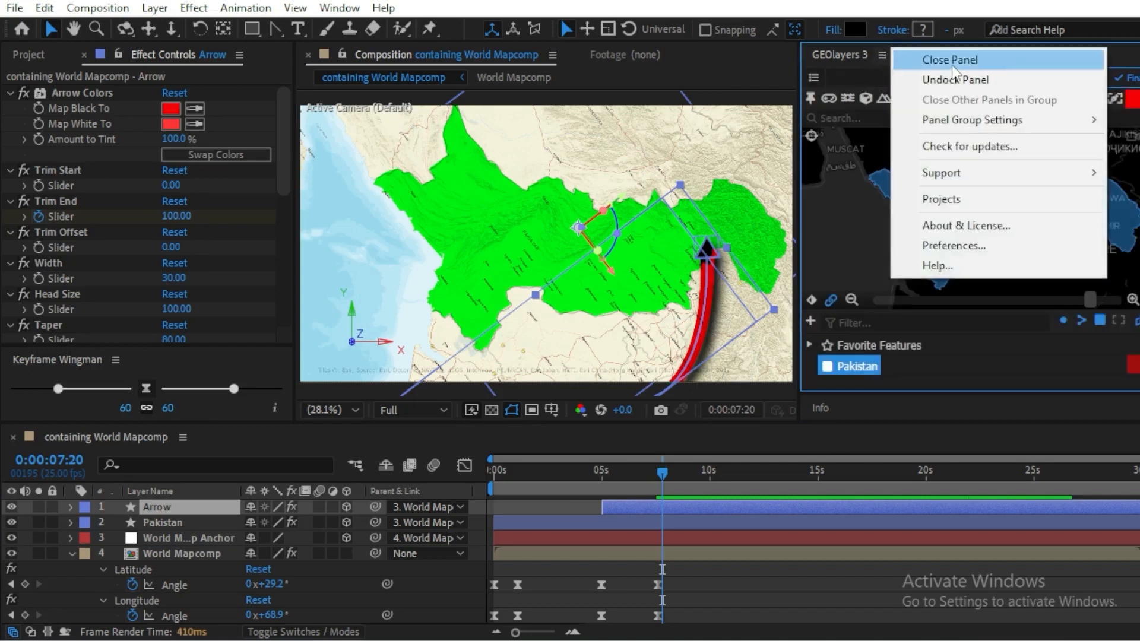
{"action": "left_click", "coordinate": [951, 62]}
{"action": "left_click", "coordinate": [660, 469]}
{"action": "mouse_move", "coordinate": [653, 472]}
{"action": "left_mouse_down"}
{"action": "mouse_move", "coordinate": [639, 475]}
{"action": "mouse_move", "coordinate": [661, 478]}
{"action": "left_mouse_up"}
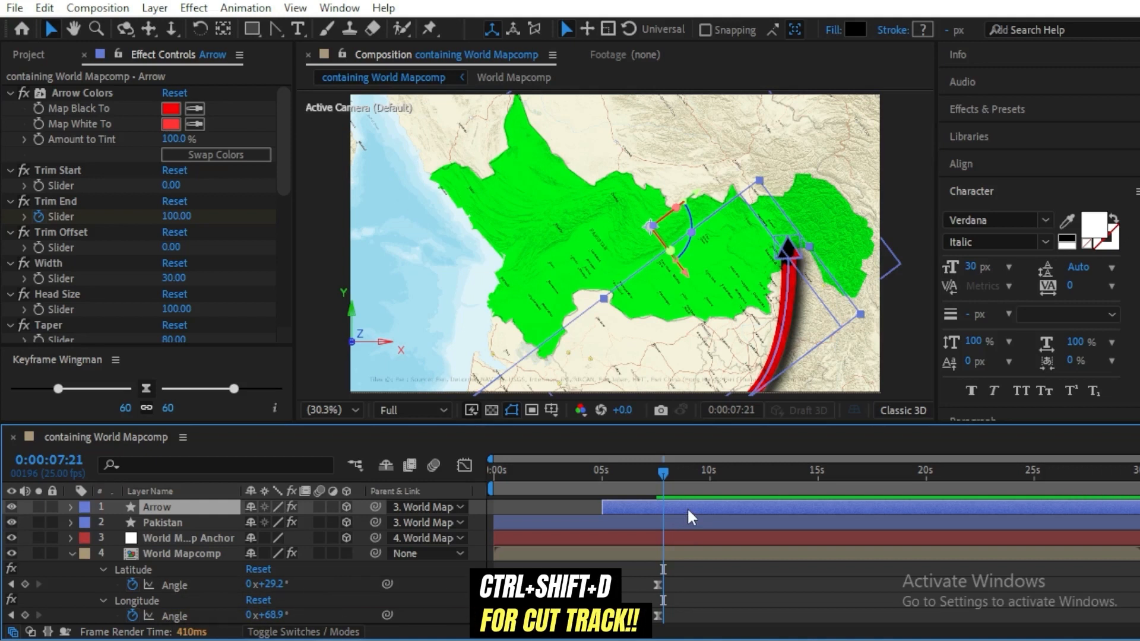
{"action": "key", "text": "ctrl+shift+d"}
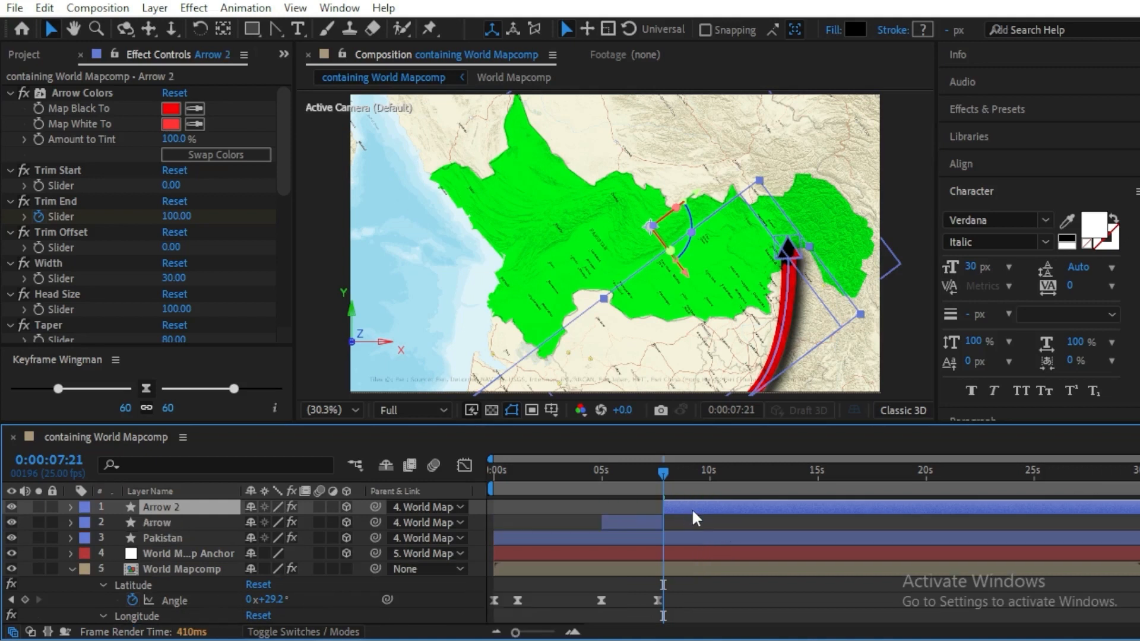
{"action": "key", "text": "Delete"}
- Import the military person icon, fighter png, n1db_v5ed_220416-removebg-preview and Ultimate-Explosion-03 files from the PAKISTAN NO MORE folder
{"action": "left_click_drag", "start_coordinate": [665, 472], "coordinate": [673, 500]}
{"action": "left_click", "coordinate": [33, 54]}
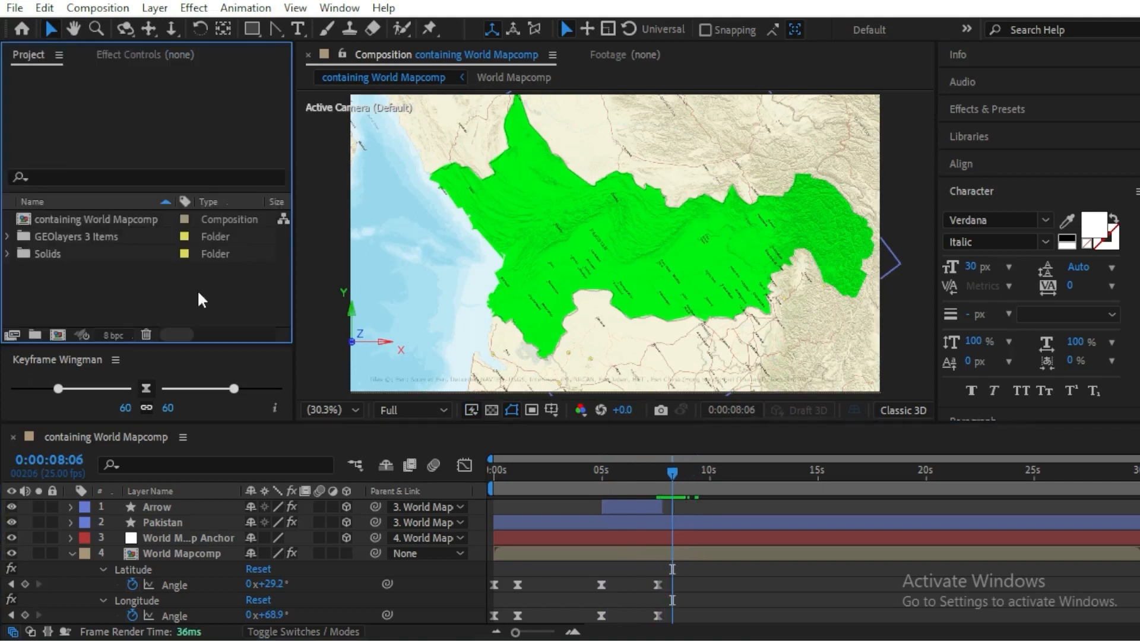
{"action": "double_click", "coordinate": [98, 282]}
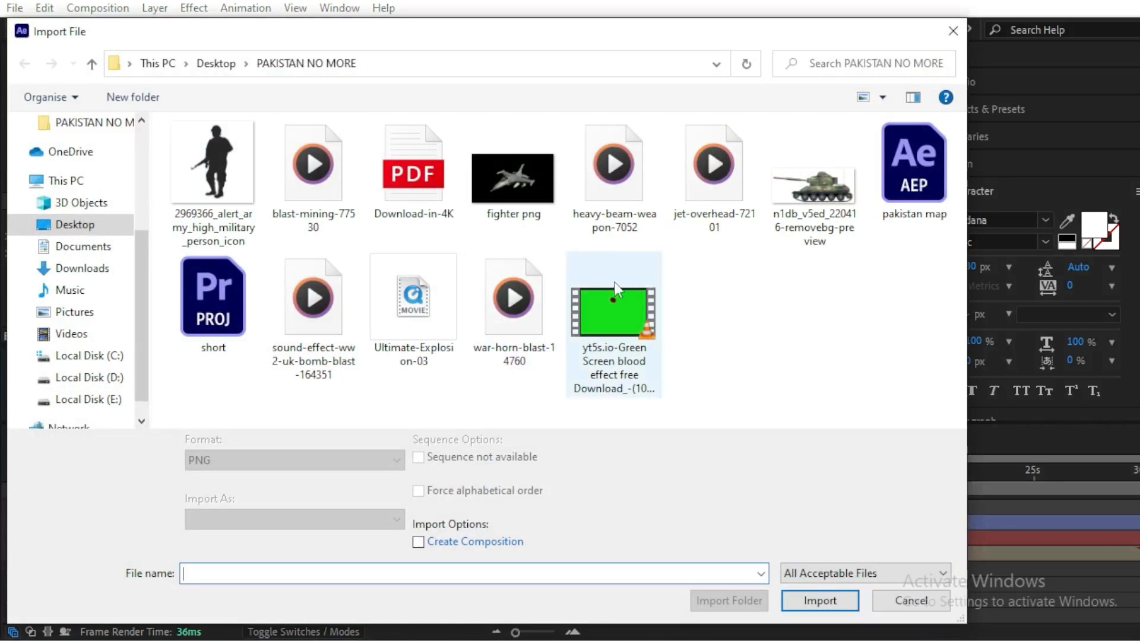
{"action": "left_click", "coordinate": [212, 199]}
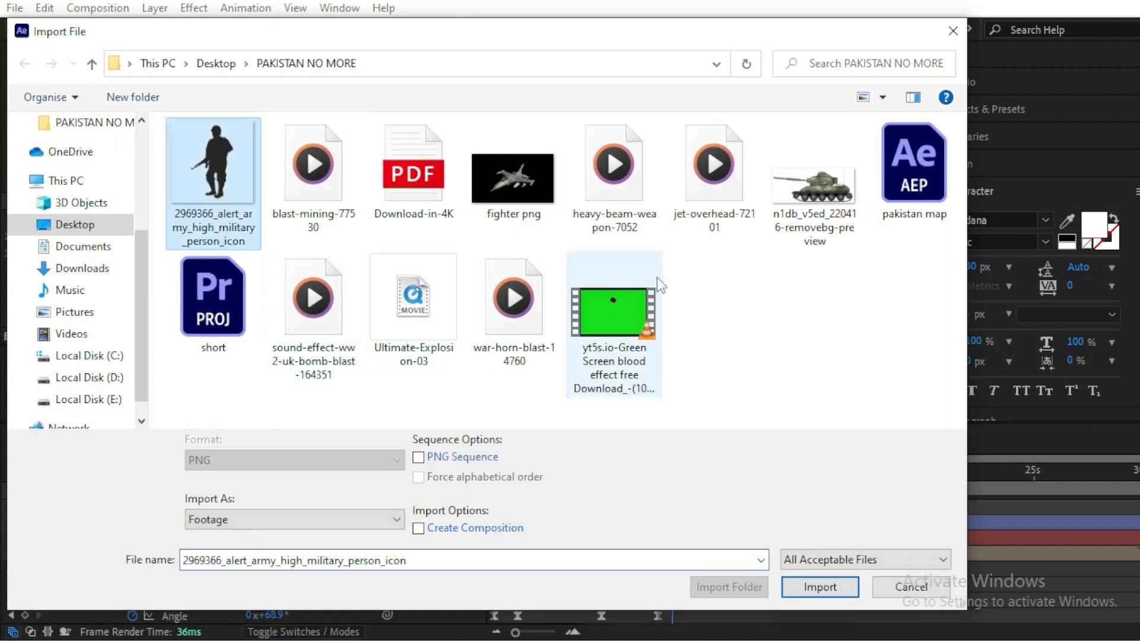
{"action": "left_click", "coordinate": [512, 194], "text": "ctrl"}
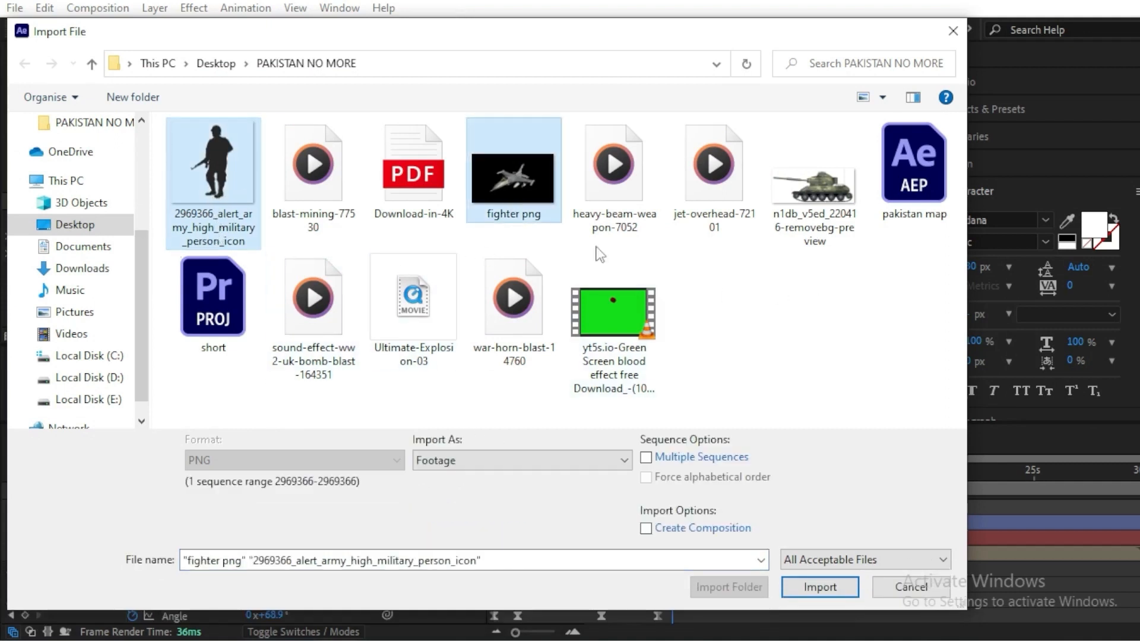
{"action": "left_click", "coordinate": [812, 249], "text": "ctrl"}
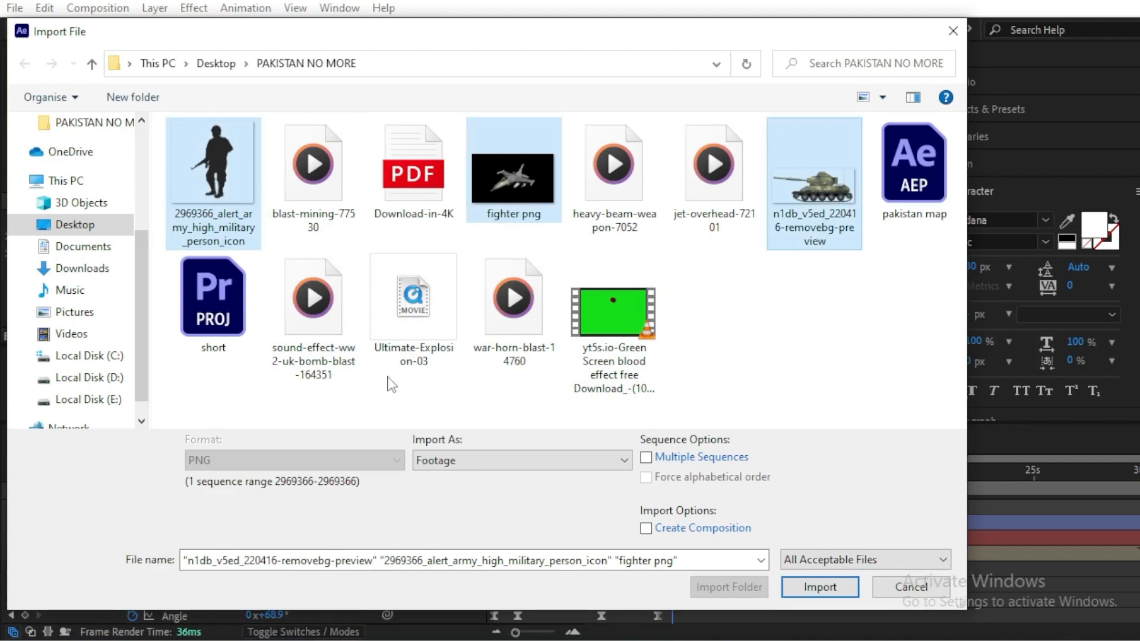
{"action": "left_click", "coordinate": [407, 353], "text": "ctrl"}
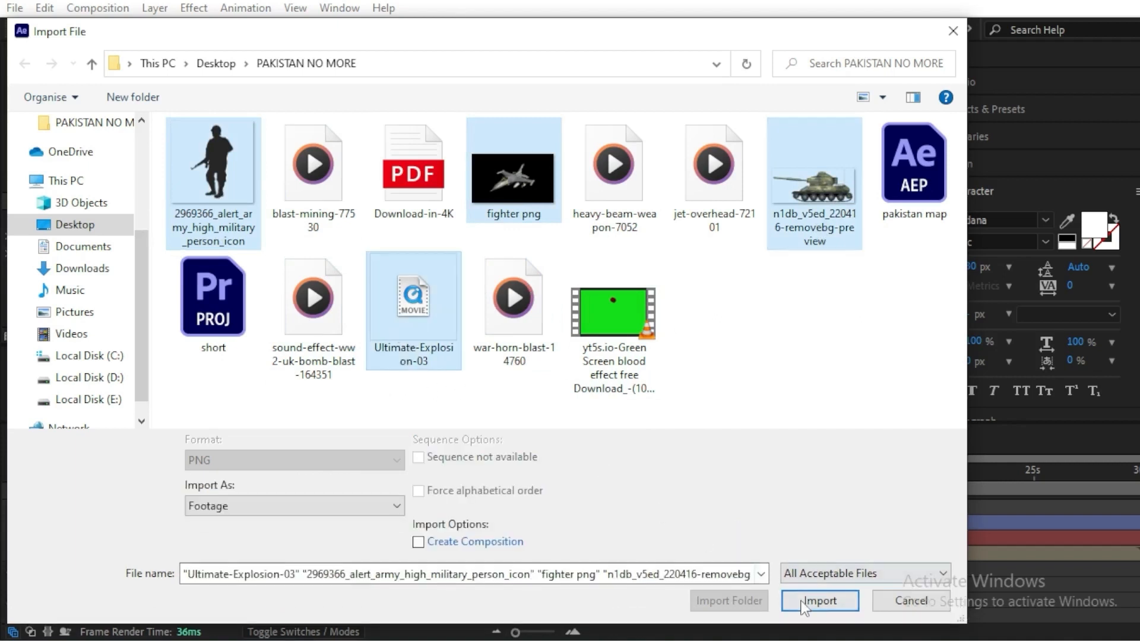
{"action": "left_click", "coordinate": [820, 600]}
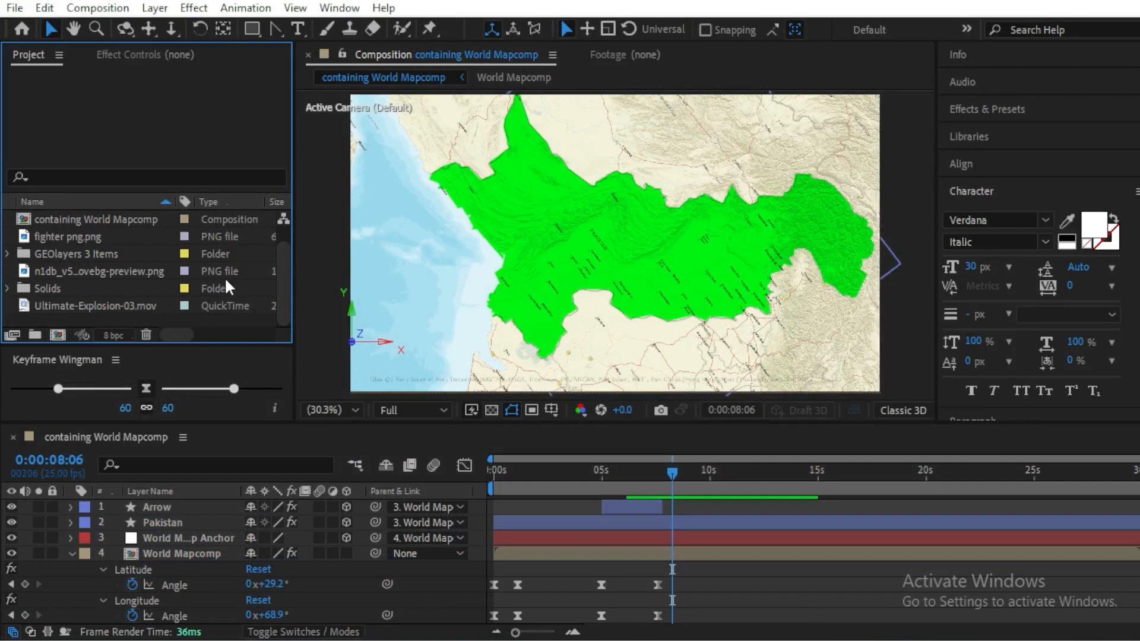
- Add fighter png.png as the top layer of the composition and place it near the map's lower-right corner
{"action": "left_click_drag", "start_coordinate": [90, 236], "coordinate": [176, 499]}
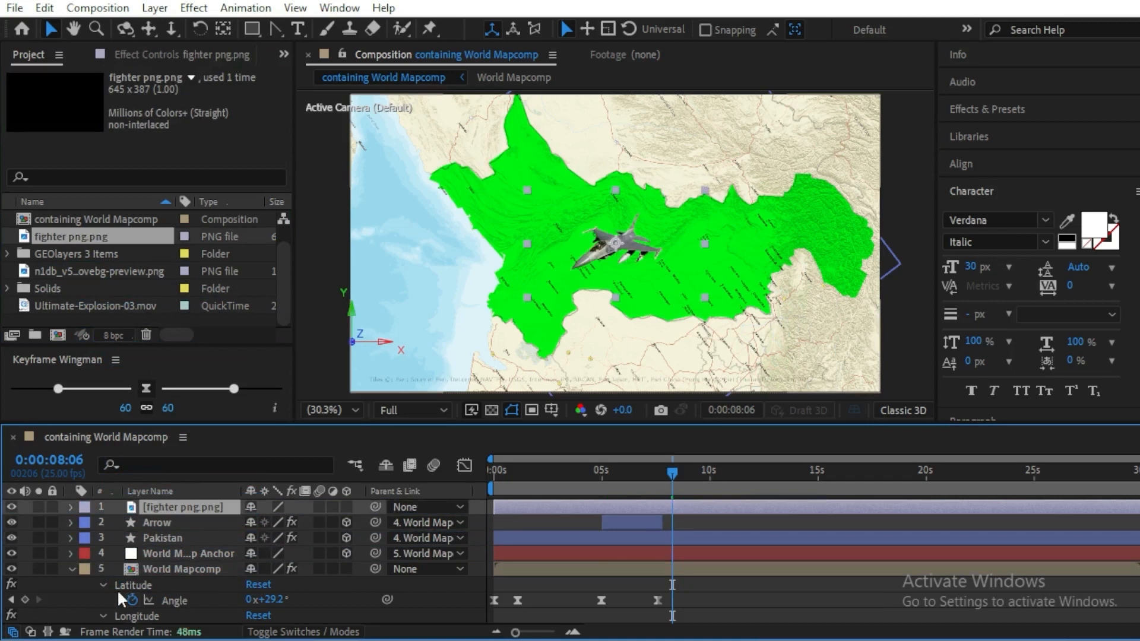
{"action": "left_click", "coordinate": [72, 568]}
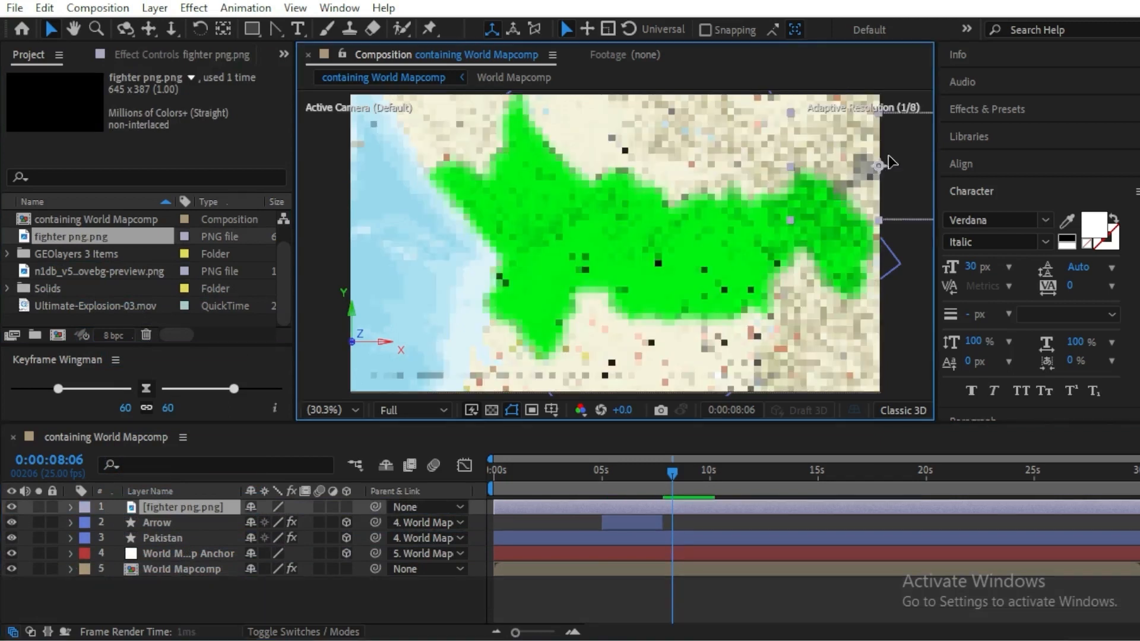
{"action": "left_click_drag", "start_coordinate": [884, 168], "coordinate": [813, 335]}
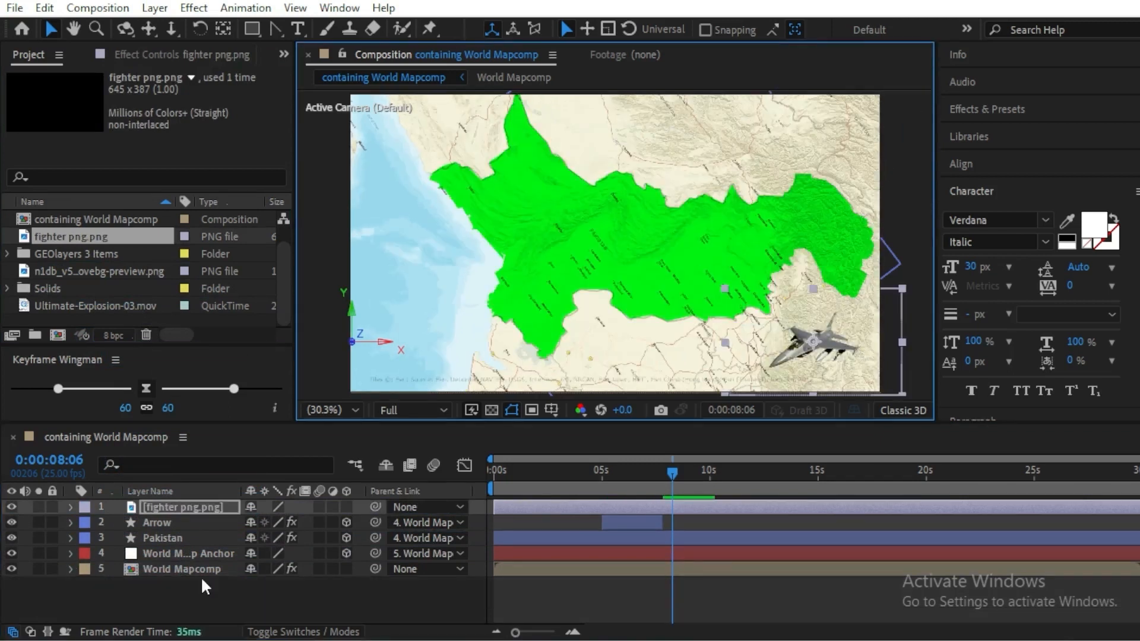
- Rotate the fighter jet layer to 118° and reposition it at the lower edge of the map, just below Pakistan
{"action": "key", "text": "r"}
{"action": "left_click_drag", "start_coordinate": [269, 523], "coordinate": [309, 449]}
{"action": "left_click_drag", "start_coordinate": [815, 368], "coordinate": [750, 386]}
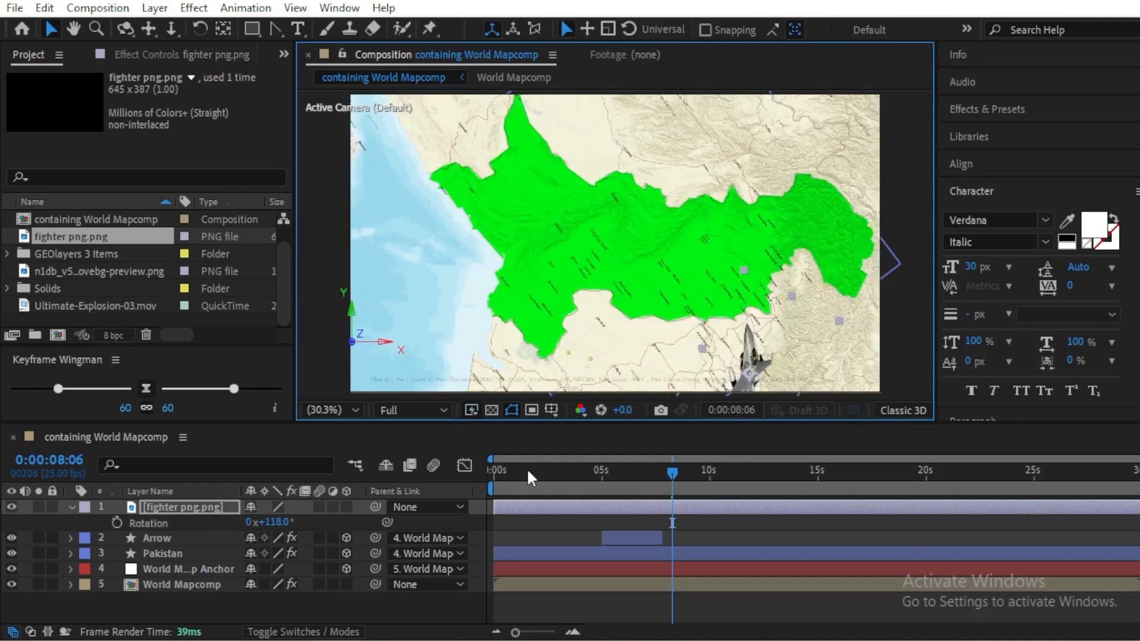
{"action": "left_click", "coordinate": [71, 507]}
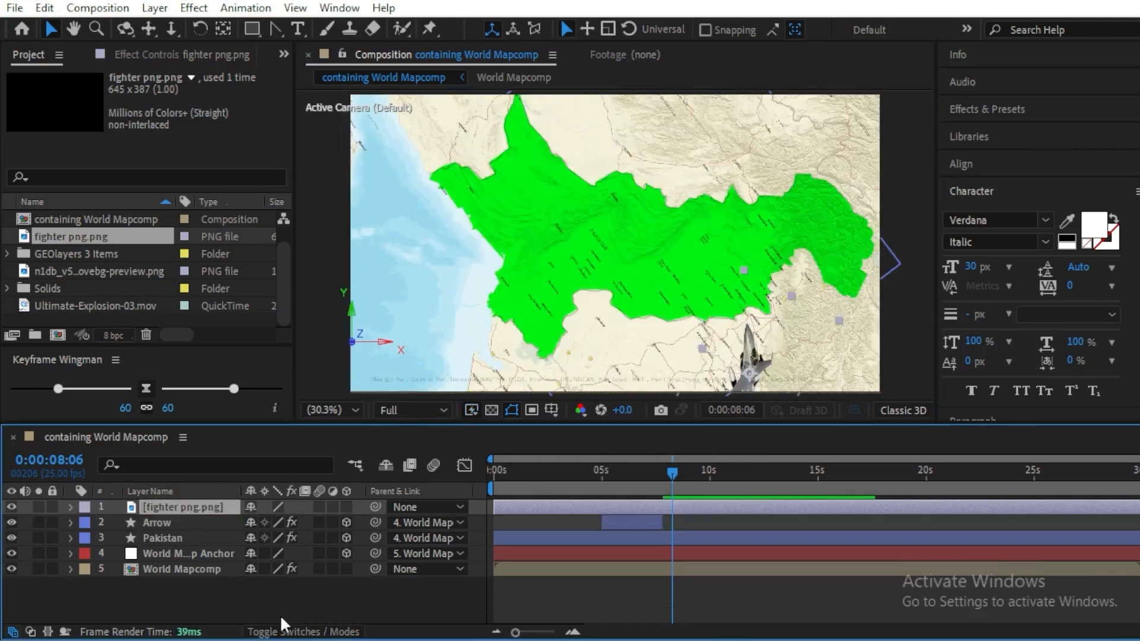
- Duplicate the fighter jet layer twice and spread the copies to the lower right and left of the original
{"action": "key", "text": "ctrl+d"}
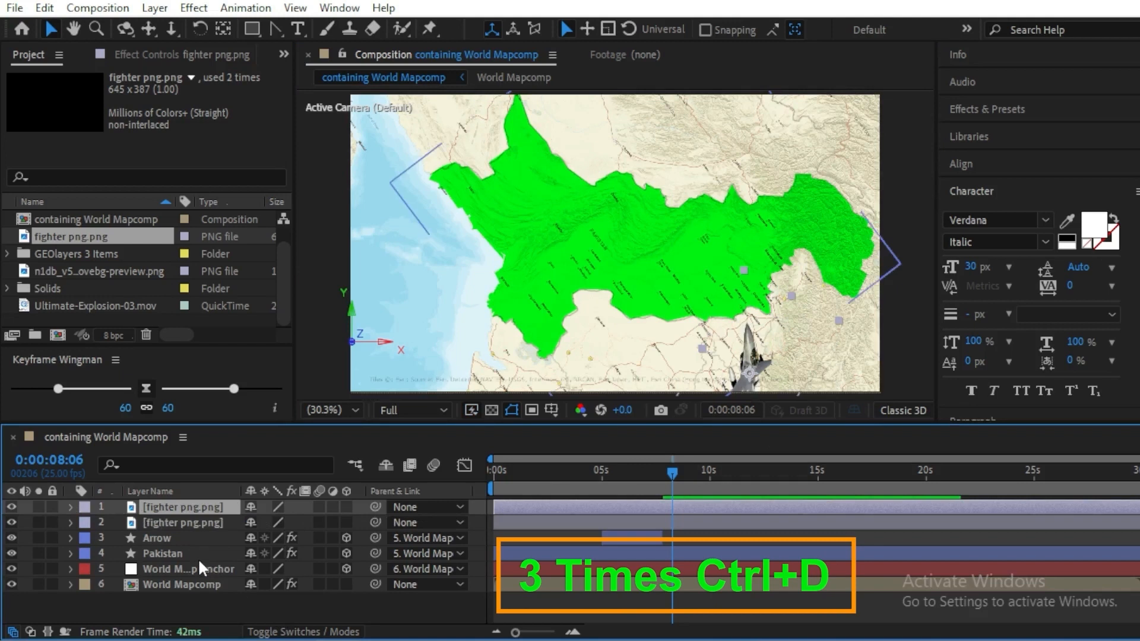
{"action": "key", "text": "ctrl+d"}
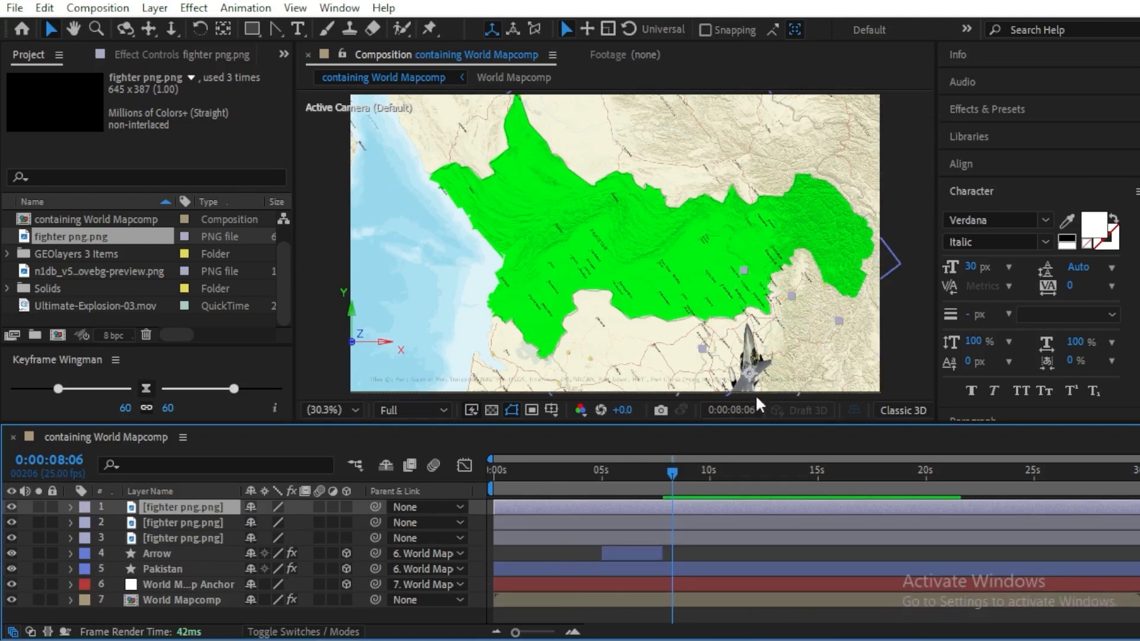
{"action": "left_click_drag", "start_coordinate": [751, 368], "coordinate": [820, 404]}
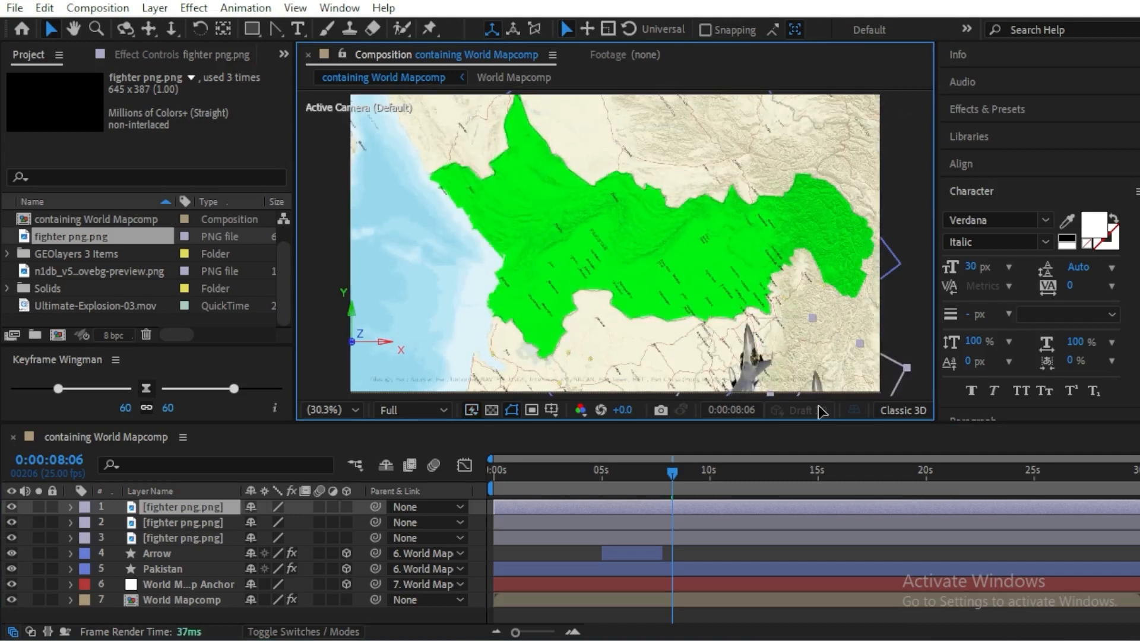
{"action": "left_click", "coordinate": [184, 523]}
{"action": "left_click_drag", "start_coordinate": [743, 367], "coordinate": [629, 335]}
- Move all three fighter jets together below the frame and set their starting Position keyframes at 0:00:08:05
{"action": "left_click", "coordinate": [172, 507]}
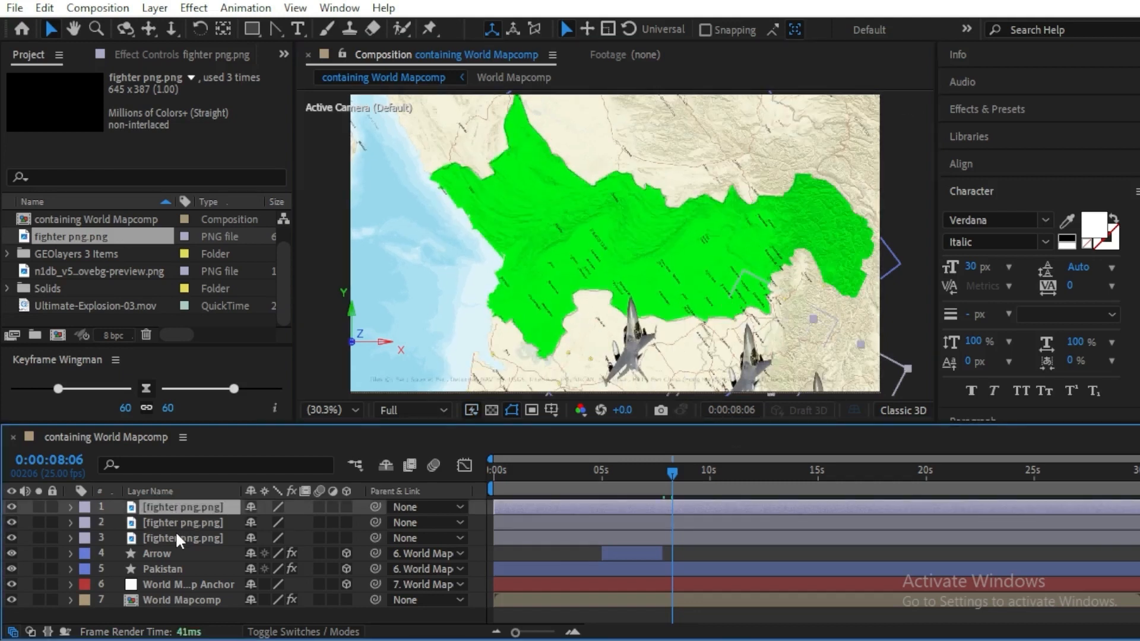
{"action": "left_click", "coordinate": [176, 533], "text": "shift"}
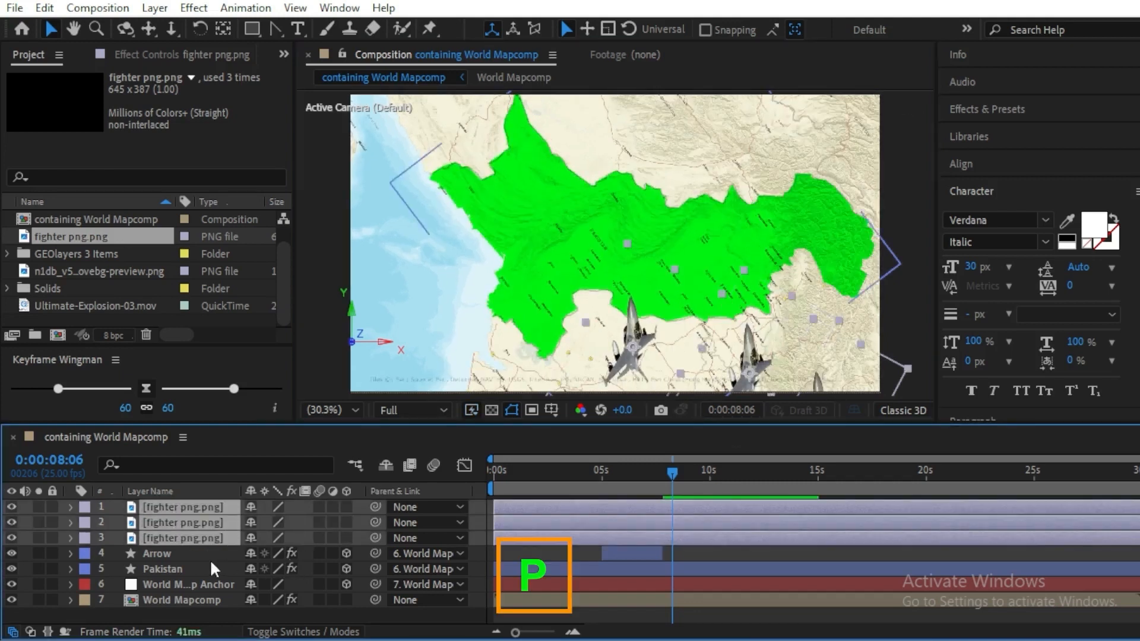
{"action": "key", "text": "p"}
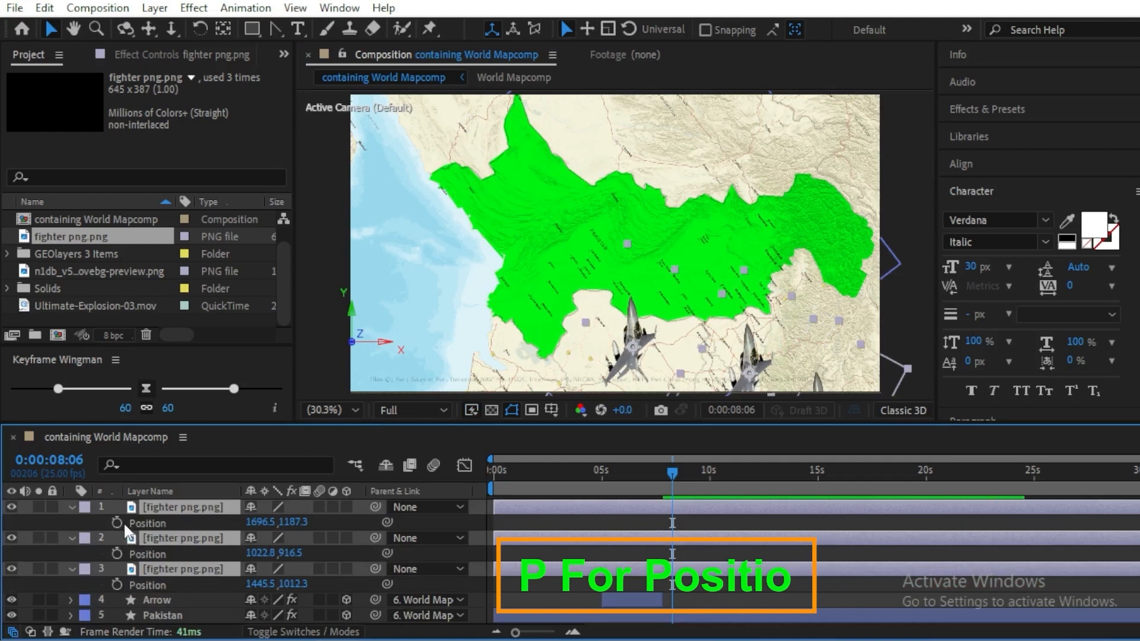
{"action": "left_click_drag", "start_coordinate": [670, 476], "coordinate": [664, 477]}
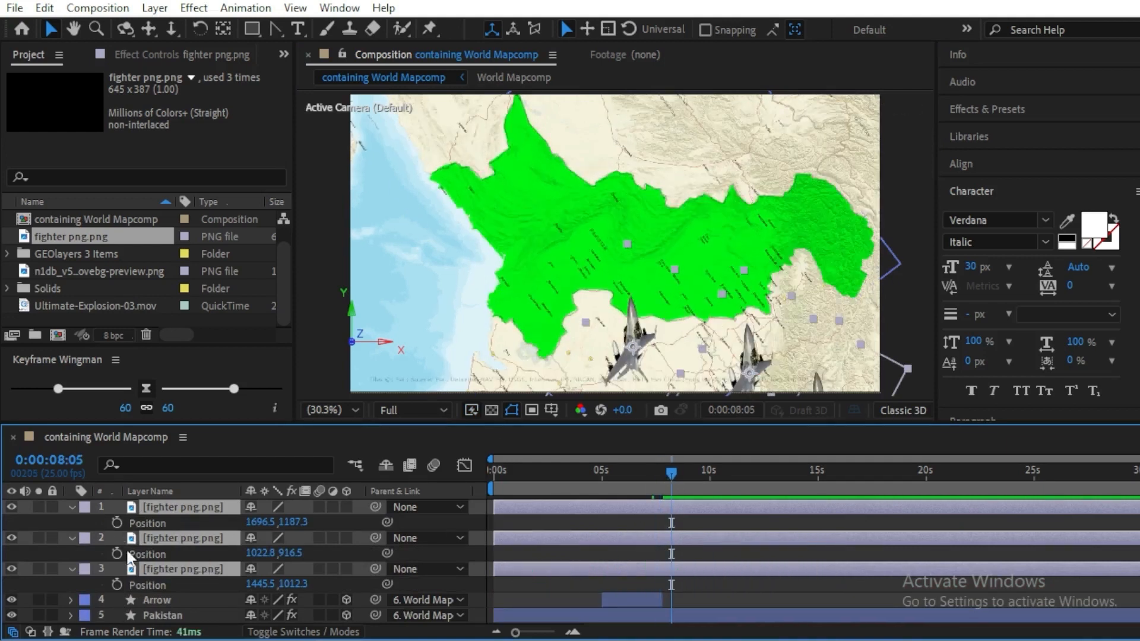
{"action": "left_click_drag", "start_coordinate": [632, 335], "coordinate": [650, 417]}
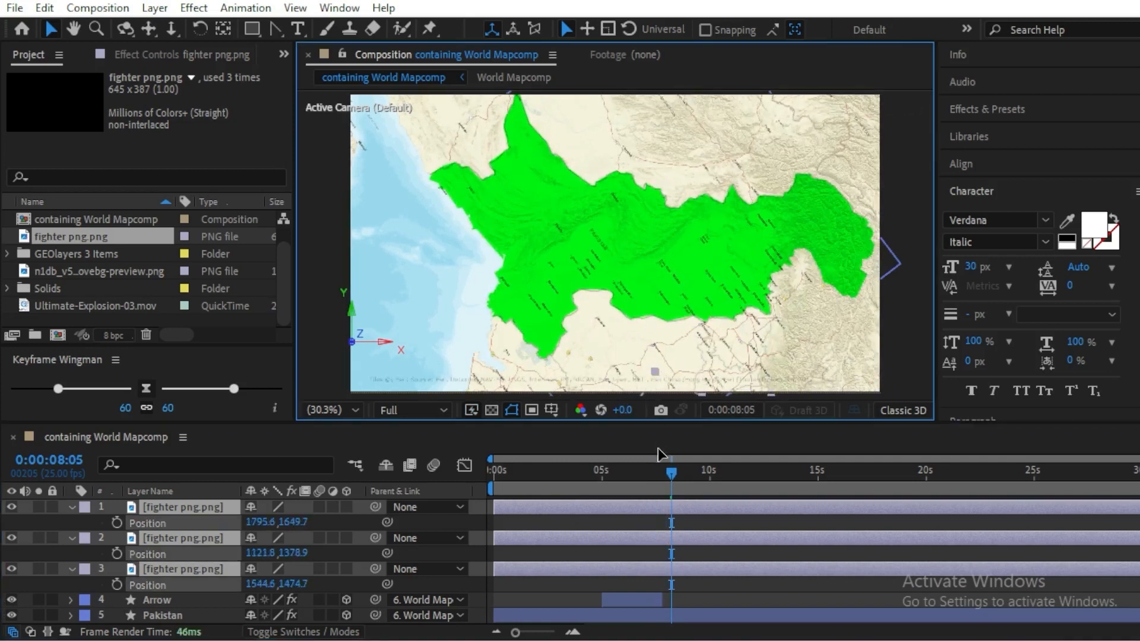
{"action": "left_click", "coordinate": [117, 522]}
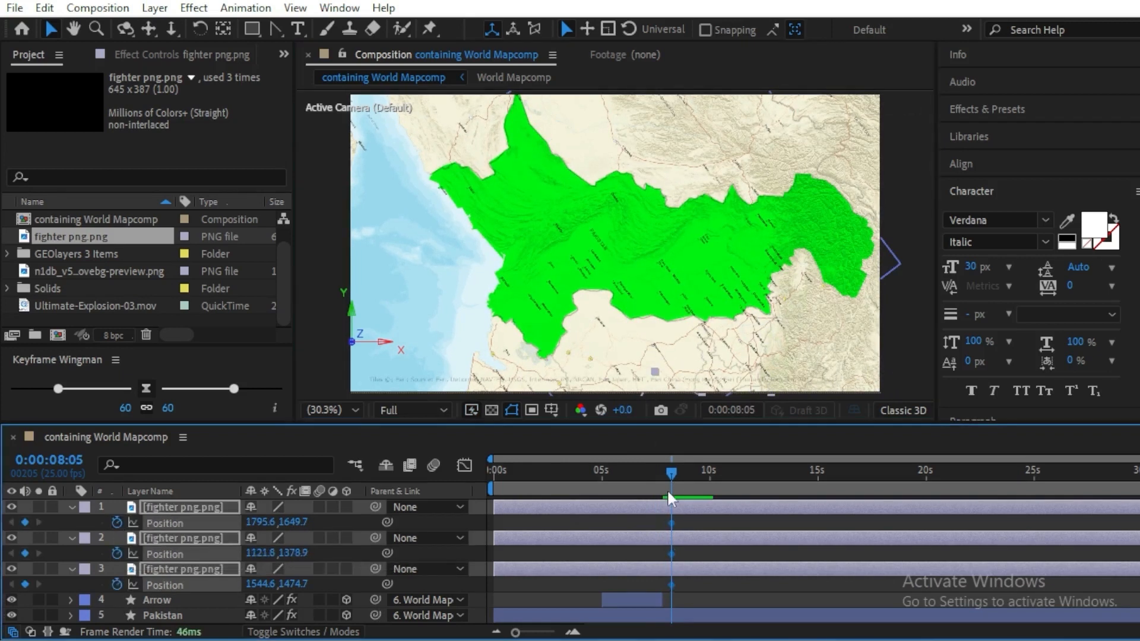
- Keyframe the three jets past the top of the frame at 0:00:11:05 and apply 60/60 easing to their Position keyframes
{"action": "left_click_drag", "start_coordinate": [676, 471], "coordinate": [740, 476]}
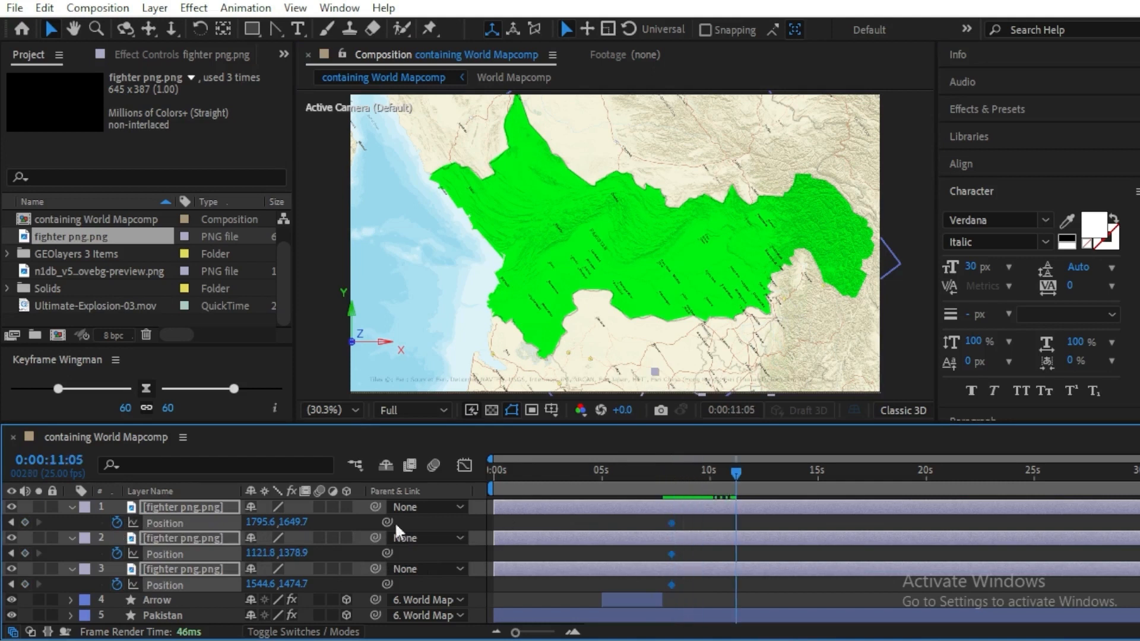
{"action": "left_click_drag", "start_coordinate": [730, 384], "coordinate": [339, 96]}
{"action": "mouse_move", "coordinate": [742, 478]}
{"action": "left_mouse_down"}
{"action": "mouse_move", "coordinate": [664, 471]}
{"action": "mouse_move", "coordinate": [740, 490]}
{"action": "mouse_move", "coordinate": [727, 485]}
{"action": "left_mouse_up"}
{"action": "left_click_drag", "start_coordinate": [765, 520], "coordinate": [664, 585]}
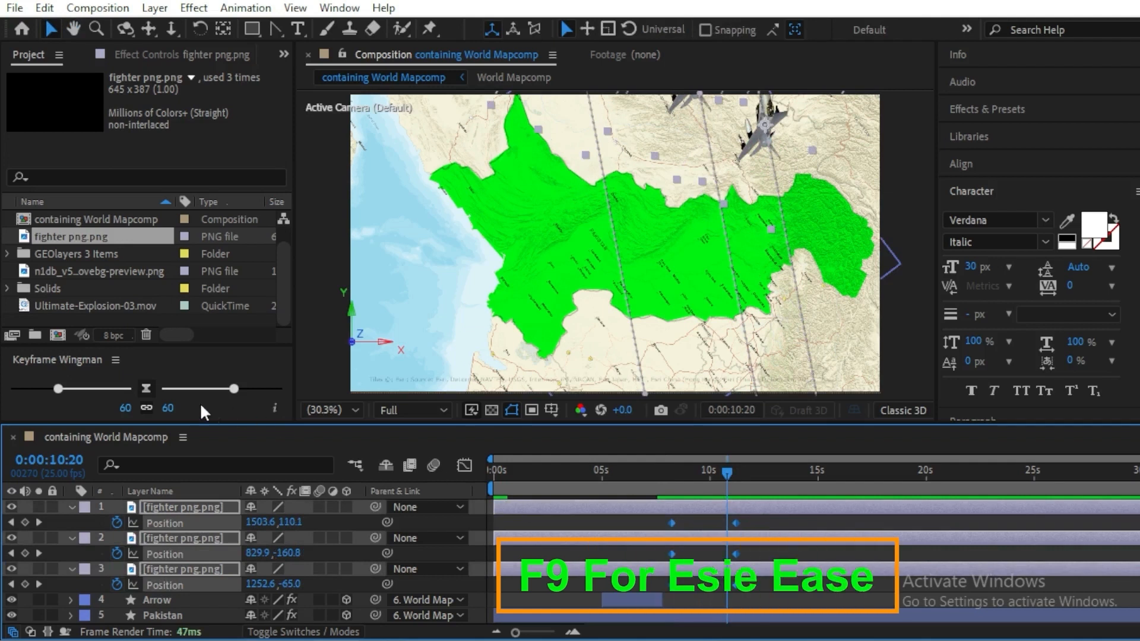
{"action": "left_click", "coordinate": [146, 387]}
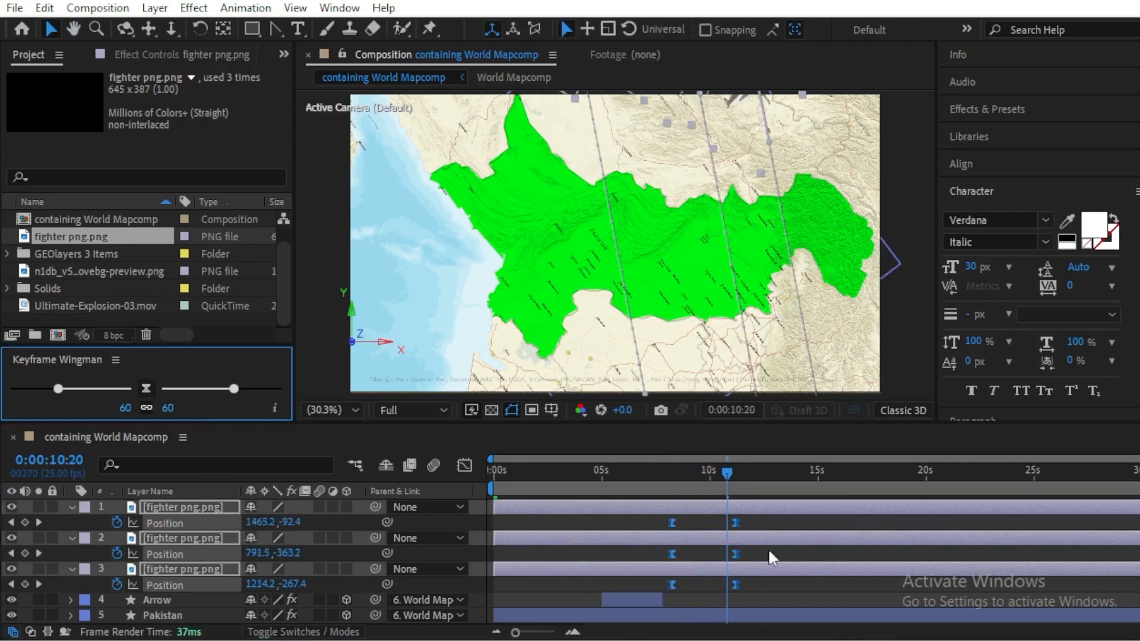
- Add Ultimate-Explosion-03.mov as the top layer starting at about 0:00:09:05 and place the blast over Pakistan ahead of the leftmost jet
{"action": "left_click_drag", "start_coordinate": [724, 474], "coordinate": [683, 481]}
{"action": "left_click_drag", "start_coordinate": [708, 475], "coordinate": [693, 472]}
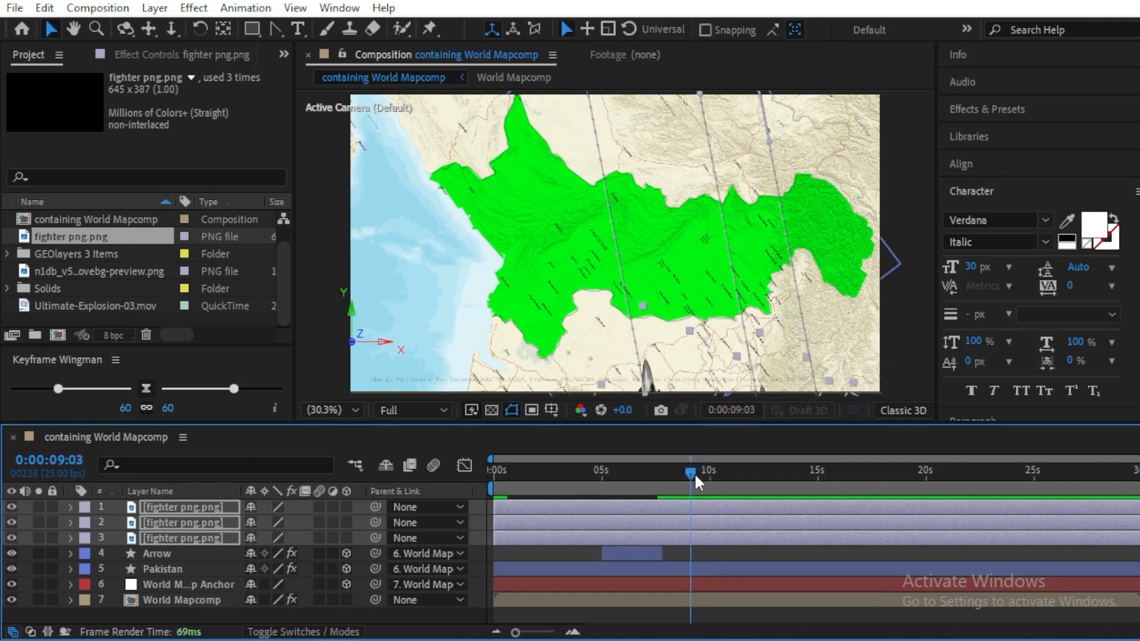
{"action": "left_click_drag", "start_coordinate": [81, 310], "coordinate": [191, 508]}
{"action": "left_click_drag", "start_coordinate": [588, 506], "coordinate": [780, 514]}
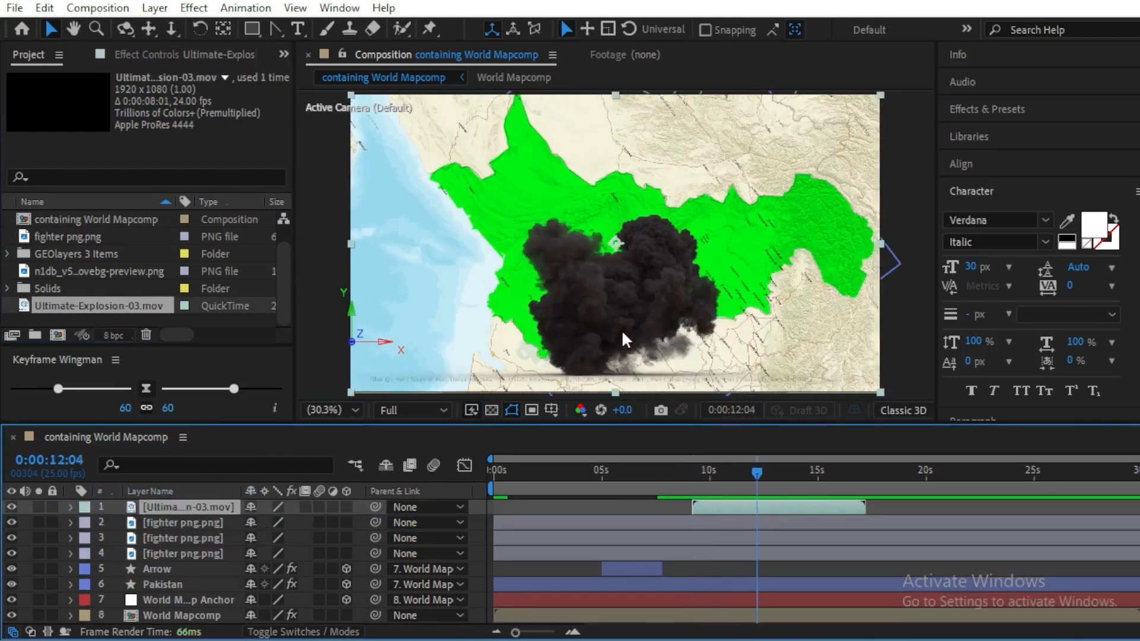
{"action": "left_click_drag", "start_coordinate": [756, 473], "coordinate": [702, 473]}
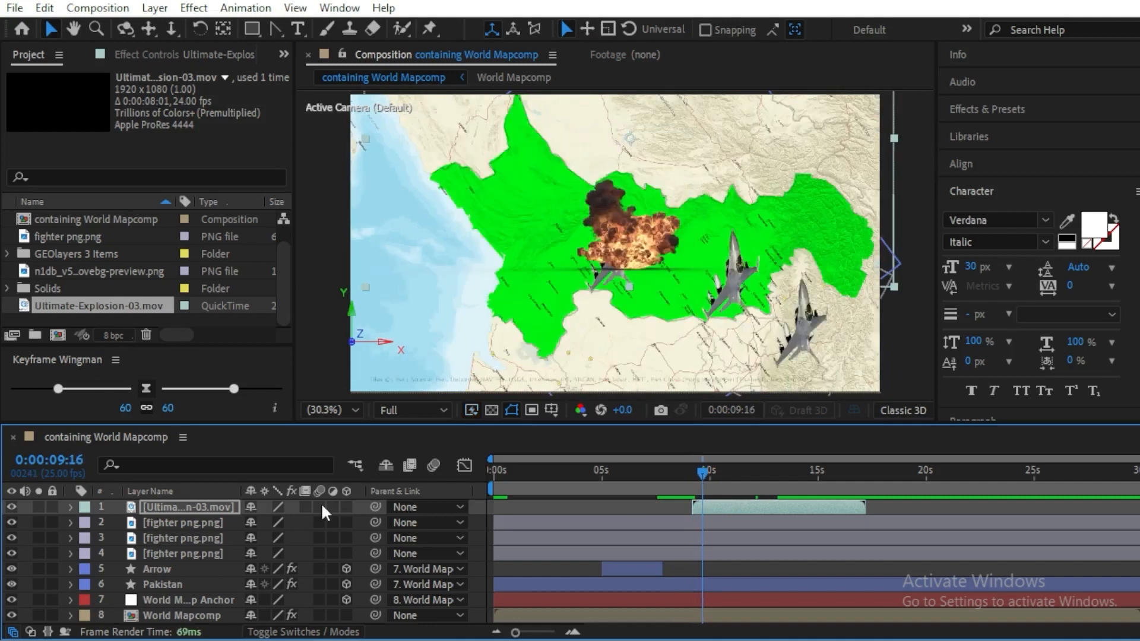
- Duplicate the explosion layer twice and place the copies over southern and northeastern Pakistan, near the other two jets' paths
{"action": "left_click", "coordinate": [202, 510]}
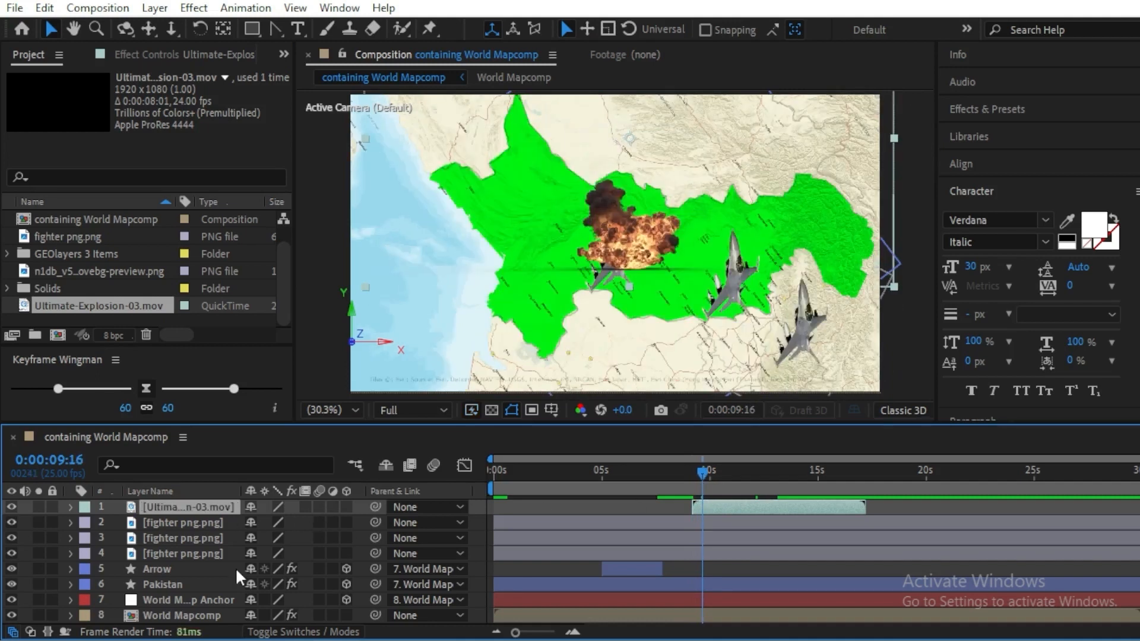
{"action": "key", "text": "ctrl+d"}
{"action": "key", "text": "ctrl+d"}
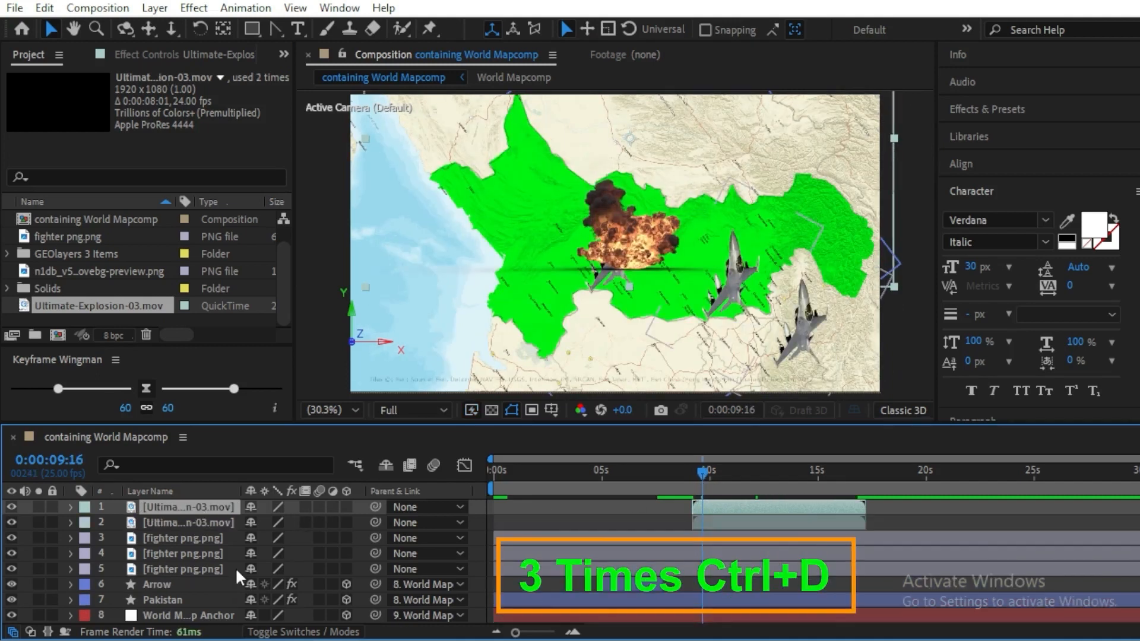
{"action": "left_click", "coordinate": [220, 523]}
{"action": "left_click_drag", "start_coordinate": [644, 248], "coordinate": [737, 285]}
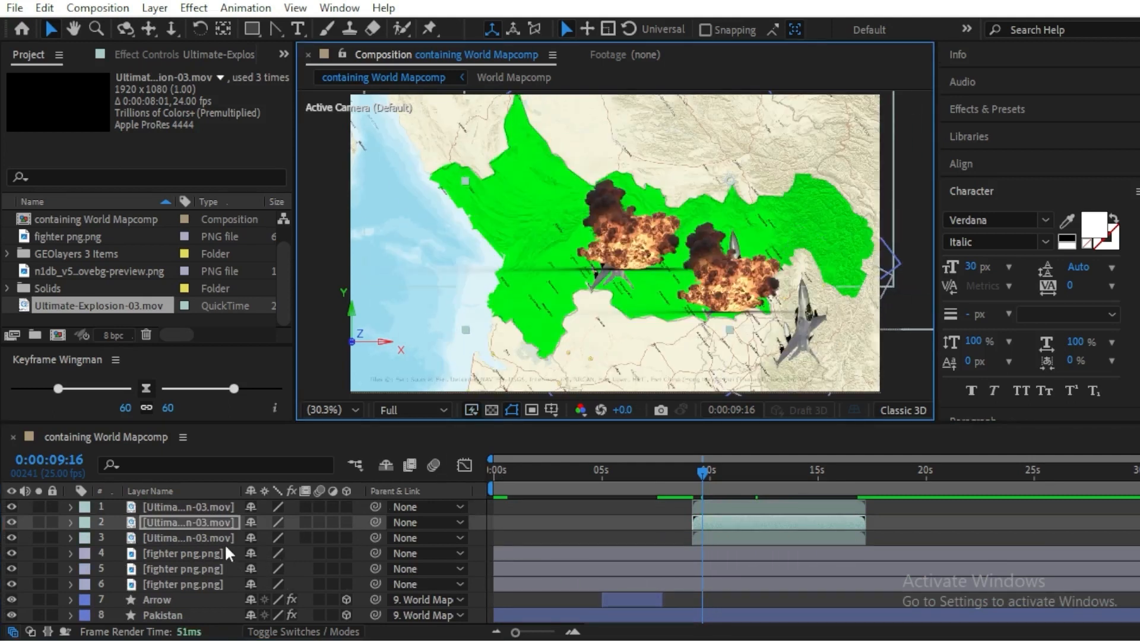
{"action": "left_click", "coordinate": [178, 507]}
{"action": "left_click_drag", "start_coordinate": [632, 238], "coordinate": [796, 196]}
- Stagger the start times of the explosion layers so the blasts go off one after another
{"action": "left_click", "coordinate": [710, 471]}
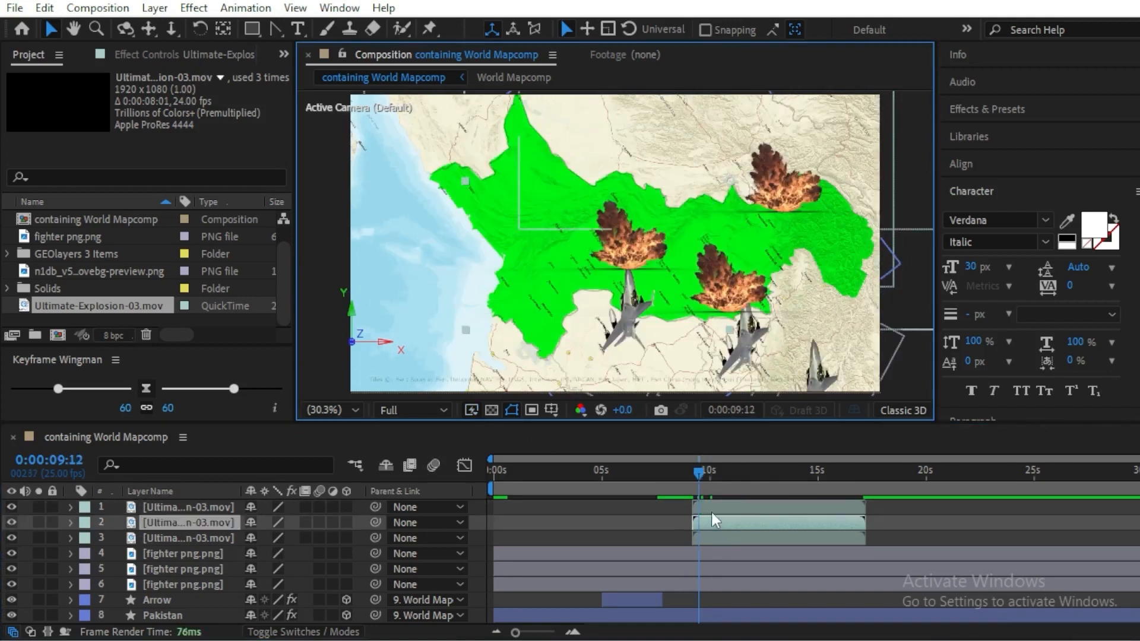
{"action": "left_click_drag", "start_coordinate": [711, 521], "coordinate": [728, 524]}
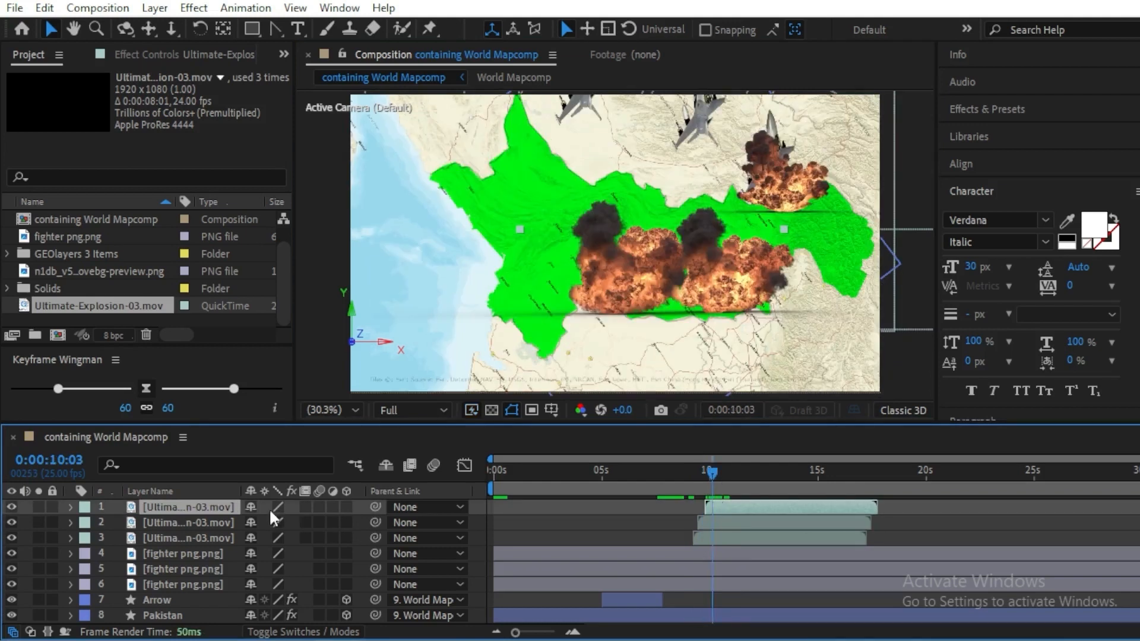
- Move the three explosion layers beneath the three fighter layers in the layer stack
{"action": "left_click", "coordinate": [200, 533], "text": "shift"}
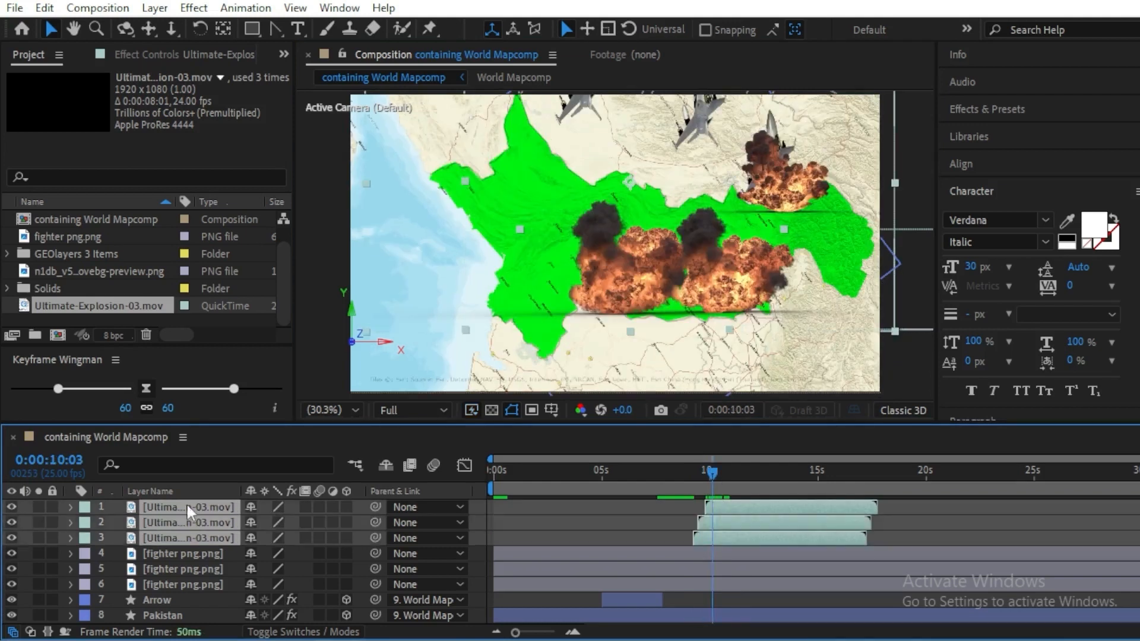
{"action": "left_click_drag", "start_coordinate": [194, 507], "coordinate": [187, 586]}
{"action": "mouse_move", "coordinate": [710, 472]}
{"action": "left_mouse_down"}
{"action": "mouse_move", "coordinate": [689, 475]}
{"action": "mouse_move", "coordinate": [729, 483]}
{"action": "mouse_move", "coordinate": [706, 475]}
{"action": "left_mouse_up"}
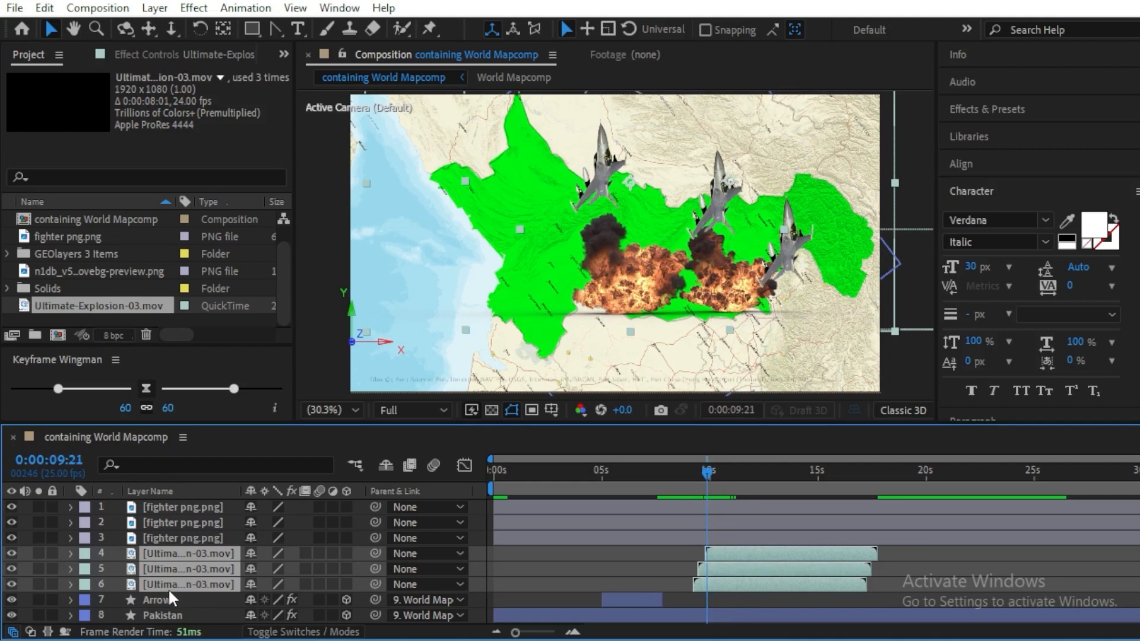
- Pre-compose the three explosion layers into one composition and the three fighter layers into another
{"action": "right_click", "coordinate": [165, 567]}
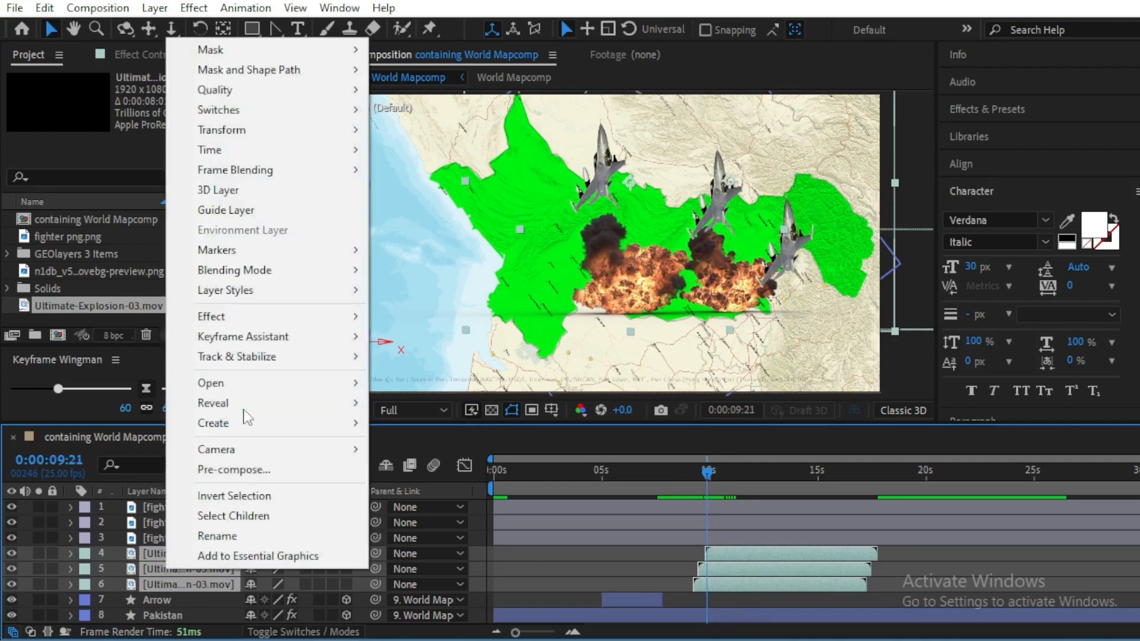
{"action": "left_click", "coordinate": [231, 469]}
{"action": "key", "text": "Return"}
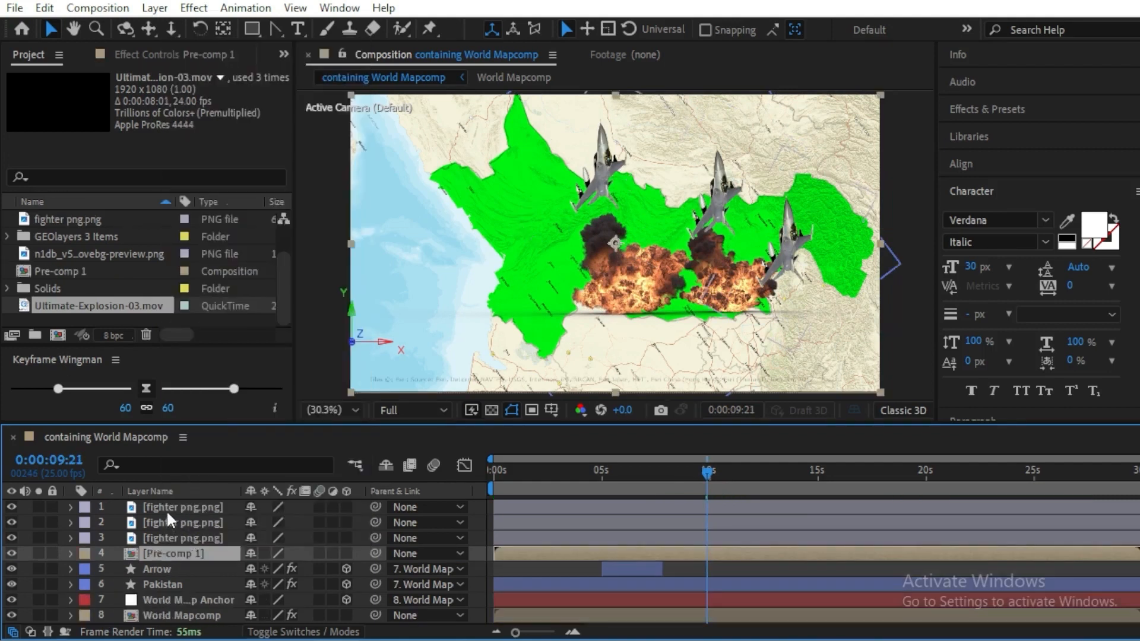
{"action": "left_click", "coordinate": [178, 507]}
{"action": "left_click", "coordinate": [162, 538], "text": "shift"}
{"action": "key", "text": "ctrl+shift+c"}
{"action": "key", "text": "Return"}
- Rename the fighter jets' pre-comp layer as fighters and the blasts' pre-comp layer as explosion
{"action": "right_click", "coordinate": [173, 507]}
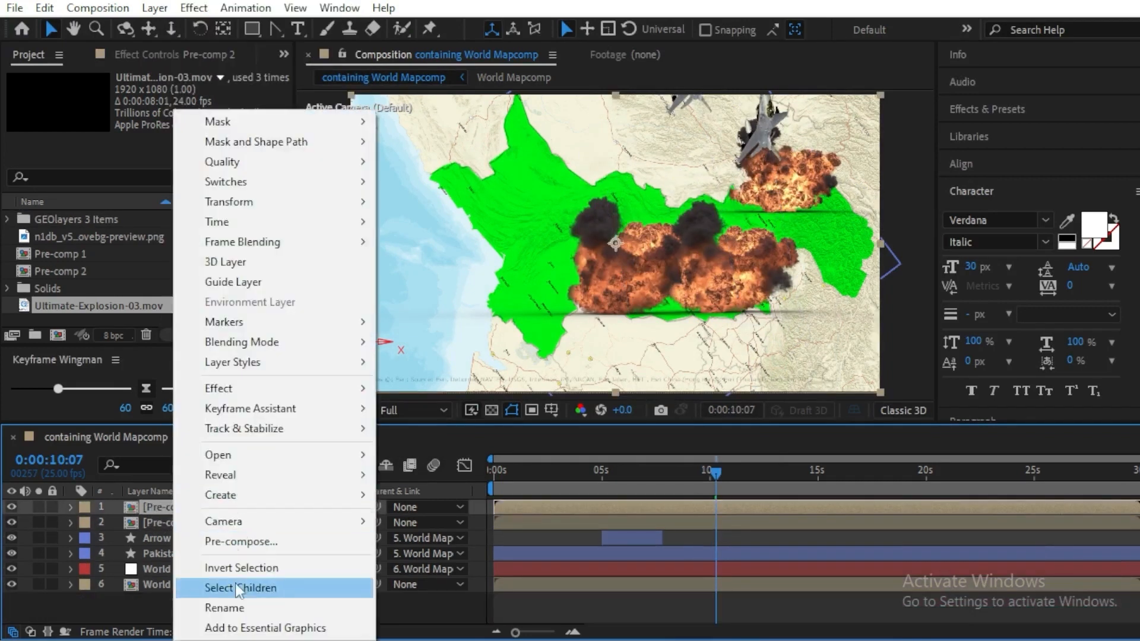
{"action": "left_click", "coordinate": [235, 604]}
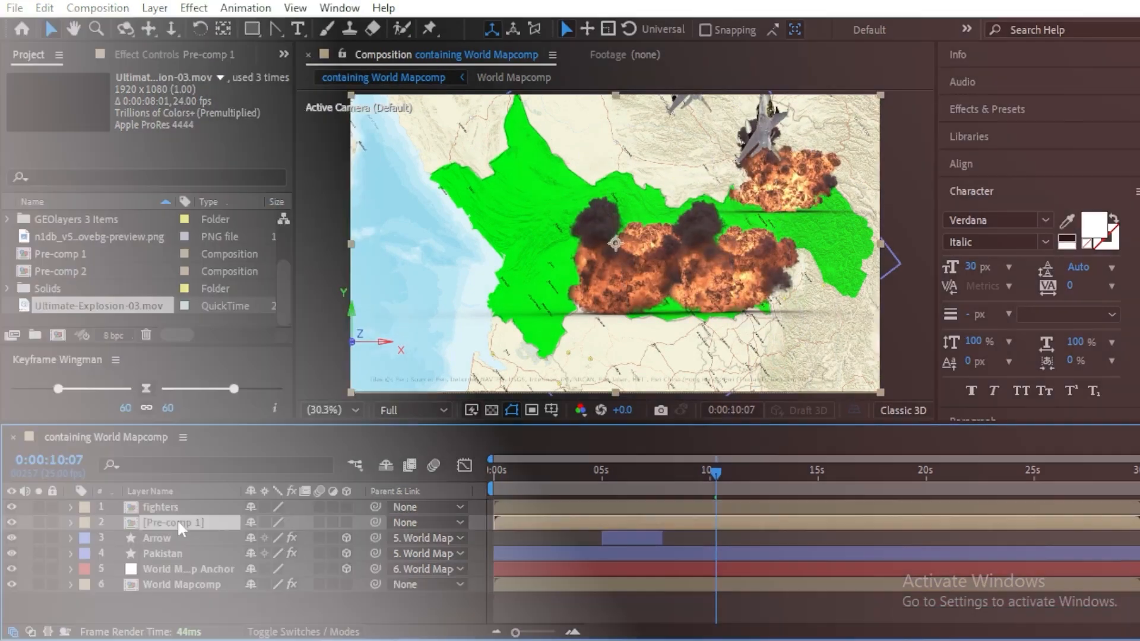
{"action": "right_click", "coordinate": [177, 519]}
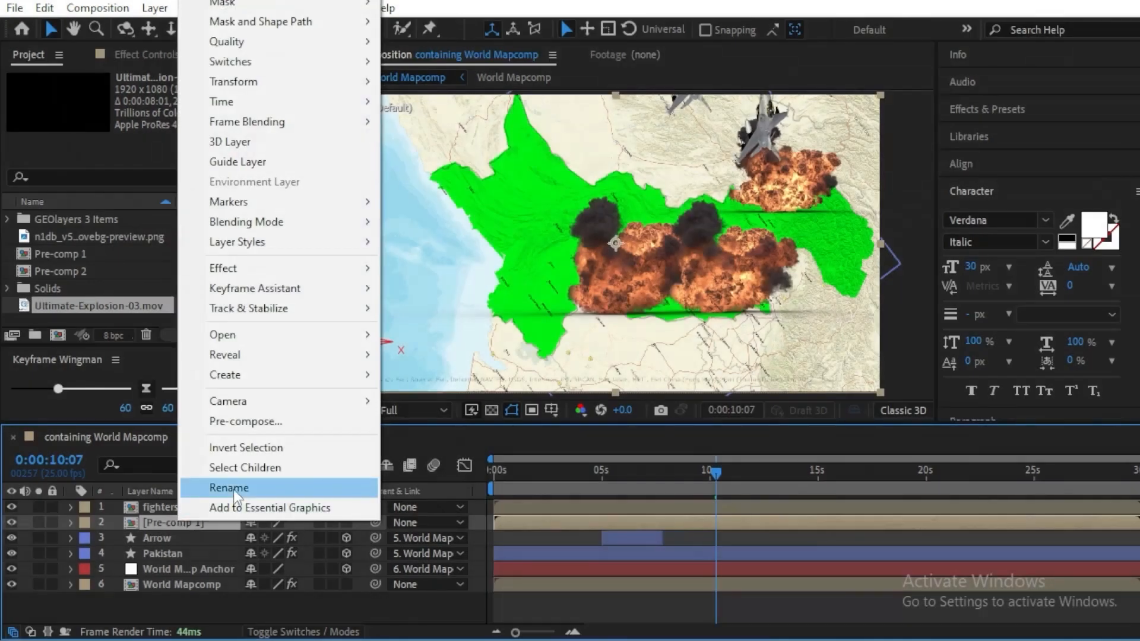
{"action": "left_click", "coordinate": [233, 488]}
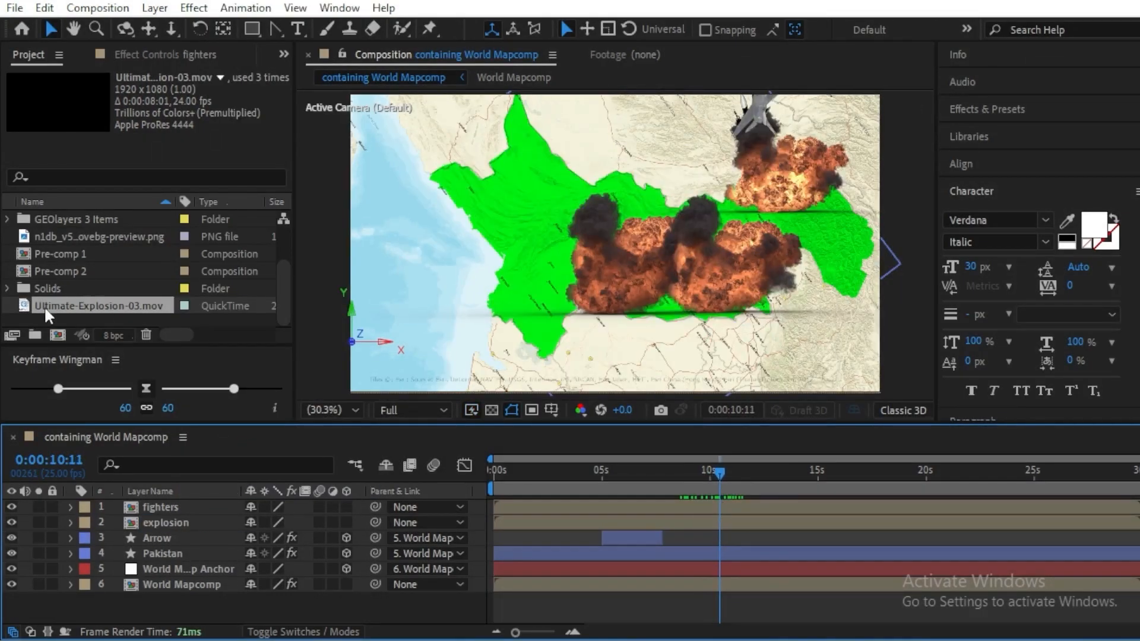
- Add the tank PNG as the top layer, scale it to 49%, and place it in the lower-right corner of the frame
{"action": "left_click_drag", "start_coordinate": [80, 237], "coordinate": [181, 524]}
{"action": "left_click_drag", "start_coordinate": [633, 249], "coordinate": [697, 308]}
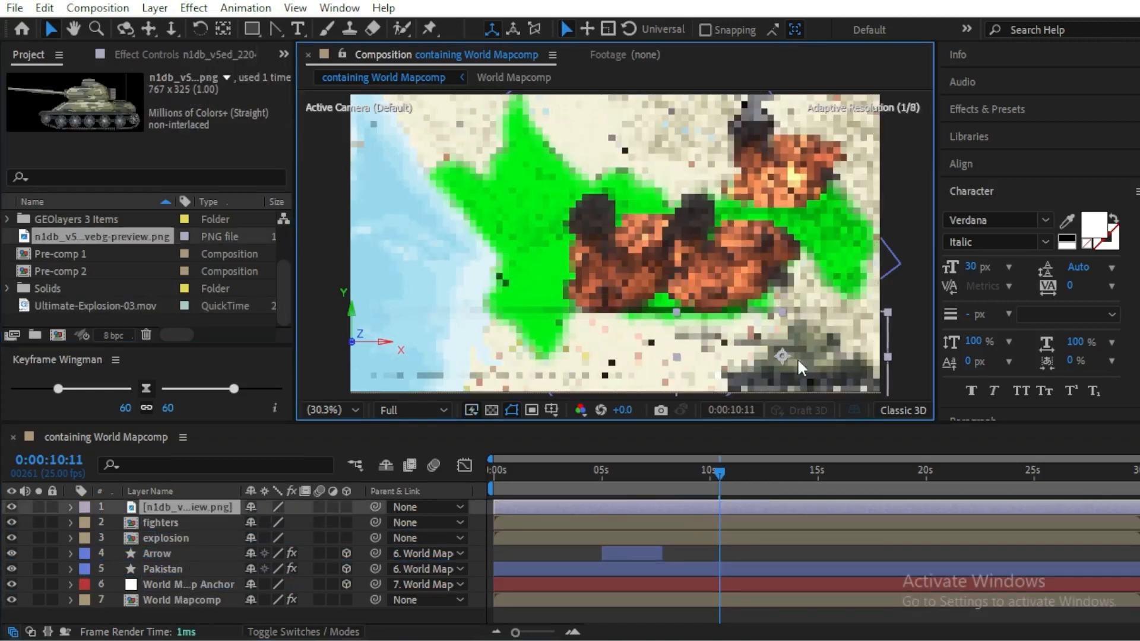
{"action": "key", "text": "s"}
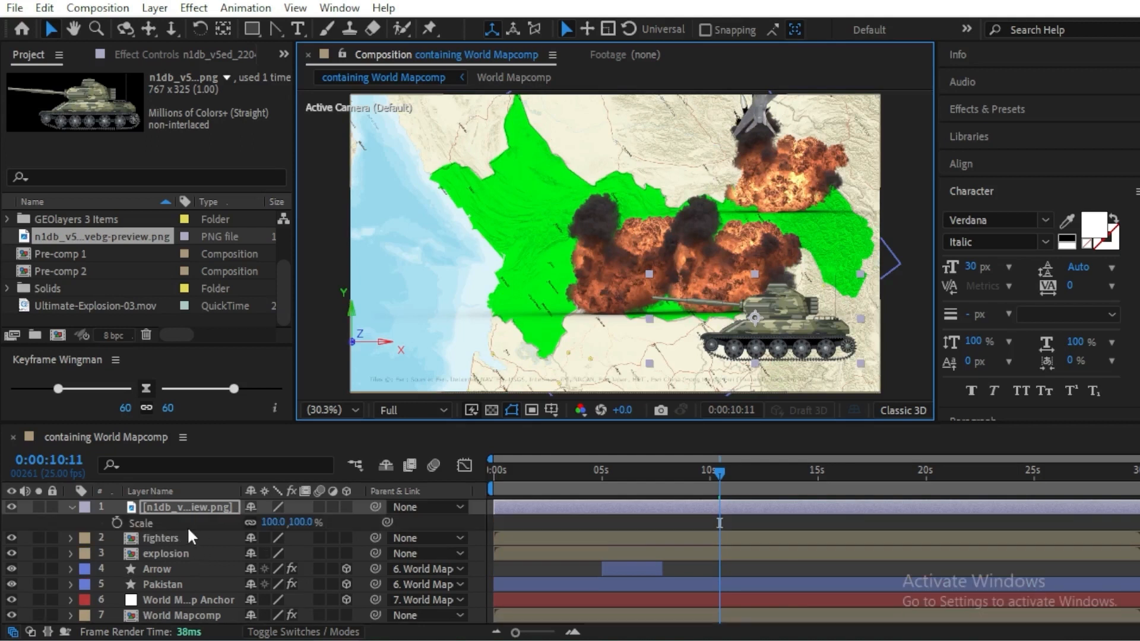
{"action": "left_click_drag", "start_coordinate": [273, 523], "coordinate": [234, 523]}
{"action": "left_click_drag", "start_coordinate": [764, 323], "coordinate": [837, 365]}
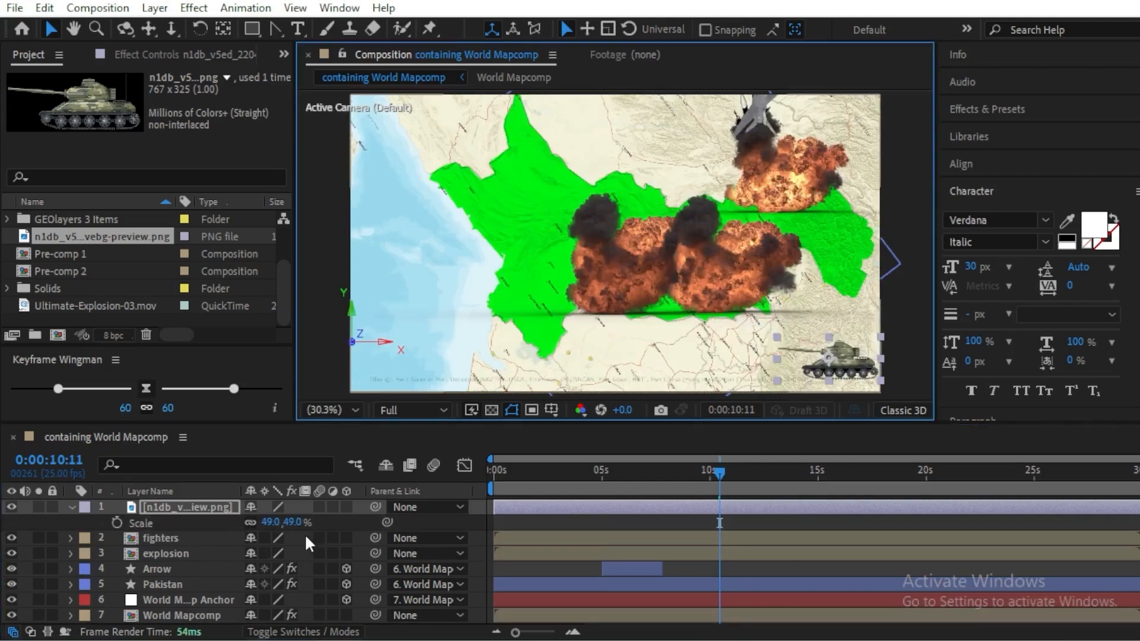
- Rotate the tank layer to 21° so its gun barrel points up toward Pakistan
{"action": "key", "text": "r"}
{"action": "left_click", "coordinate": [151, 525]}
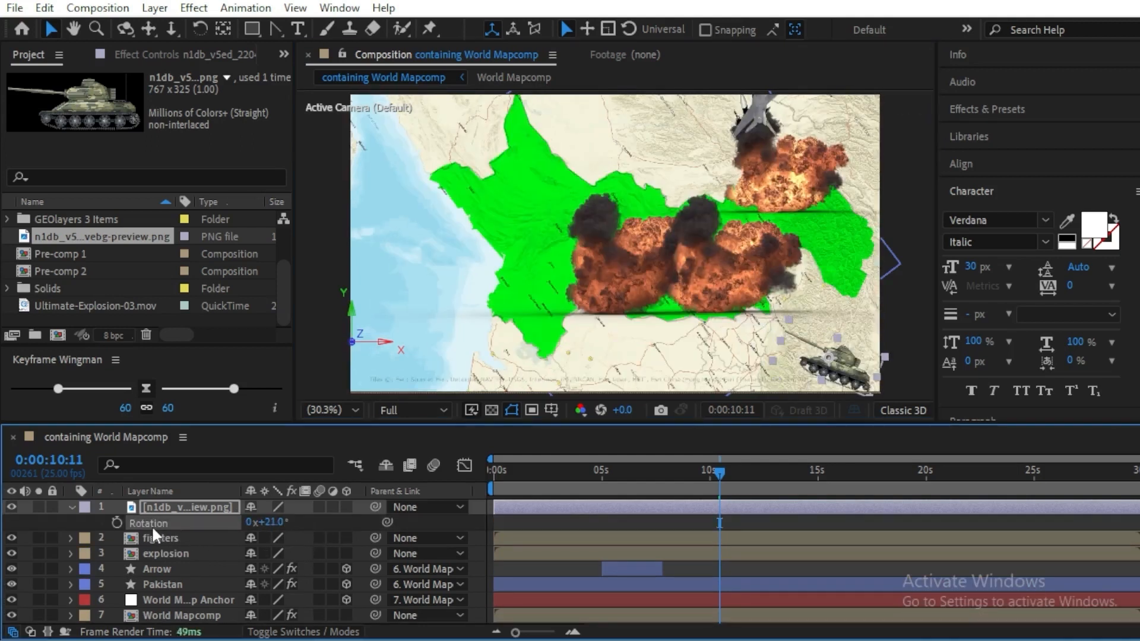
{"action": "left_click", "coordinate": [72, 506]}
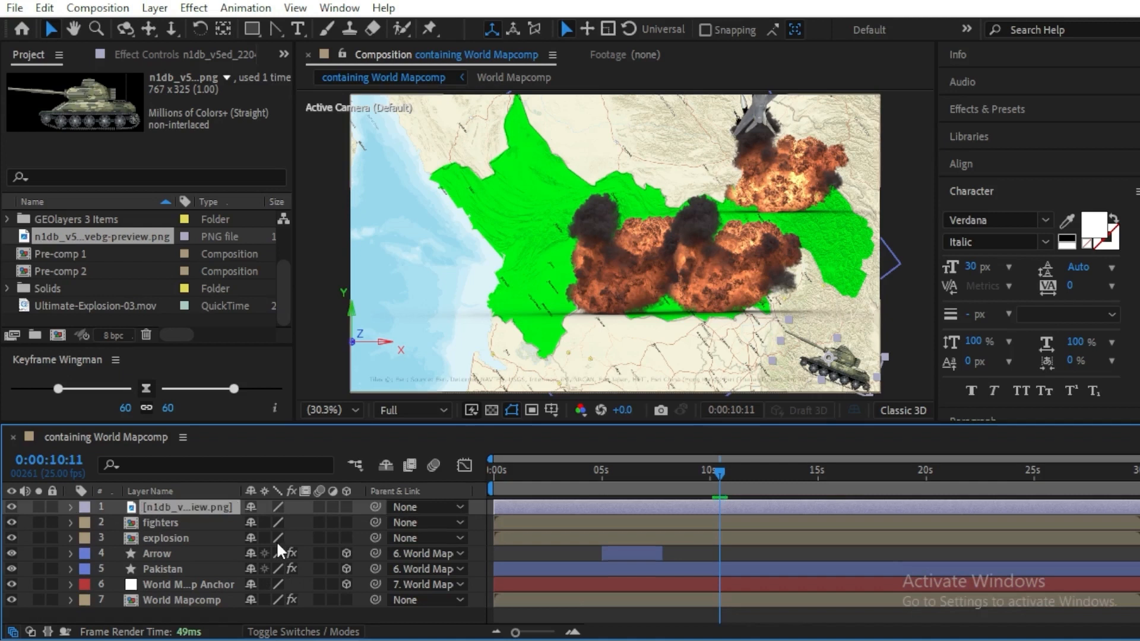
- Duplicate the tank layer three times, spread the copies around the lower part of the map, and adjust a copy's rotation
{"action": "key", "text": "ctrl+d"}
{"action": "key", "text": "ctrl+d"}
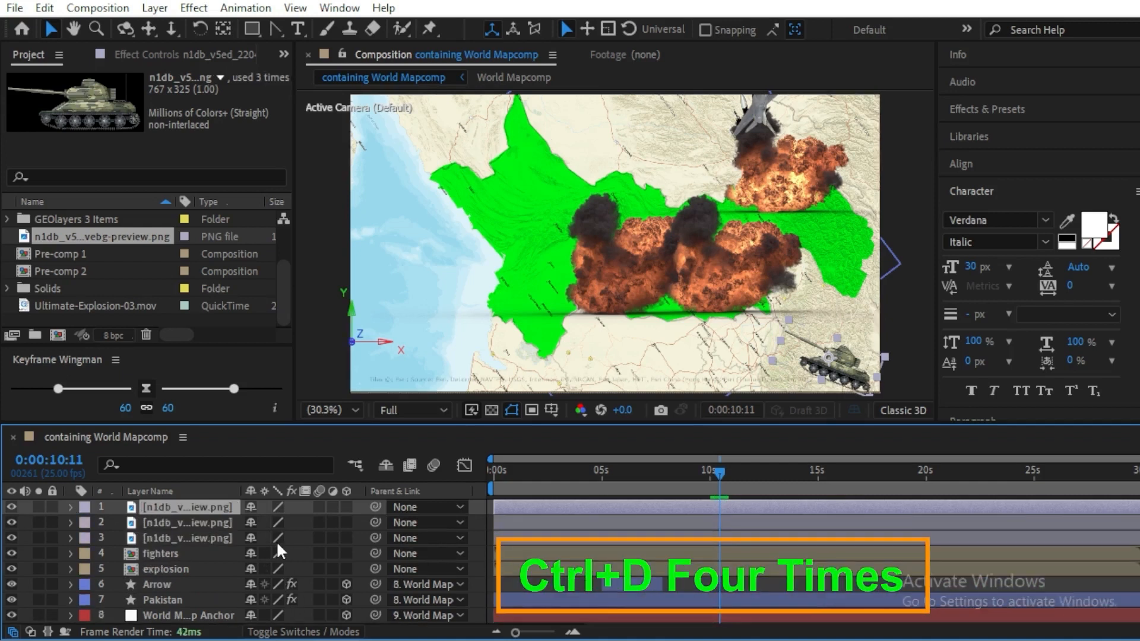
{"action": "key", "text": "ctrl+d"}
{"action": "left_click_drag", "start_coordinate": [847, 374], "coordinate": [647, 377]}
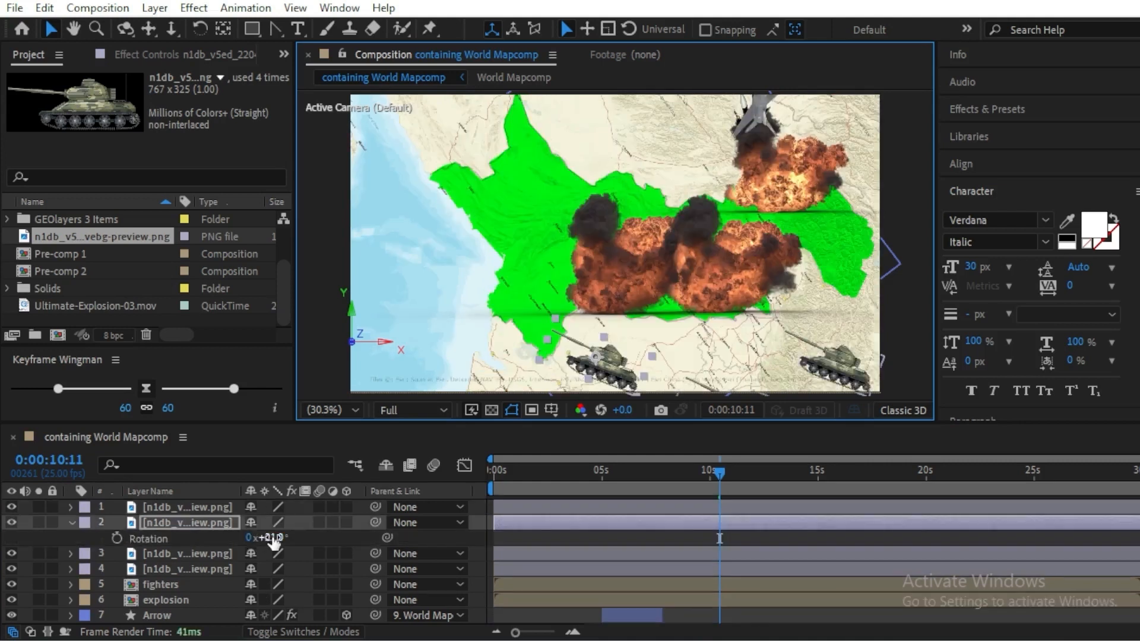
{"action": "left_click_drag", "start_coordinate": [273, 541], "coordinate": [261, 541]}
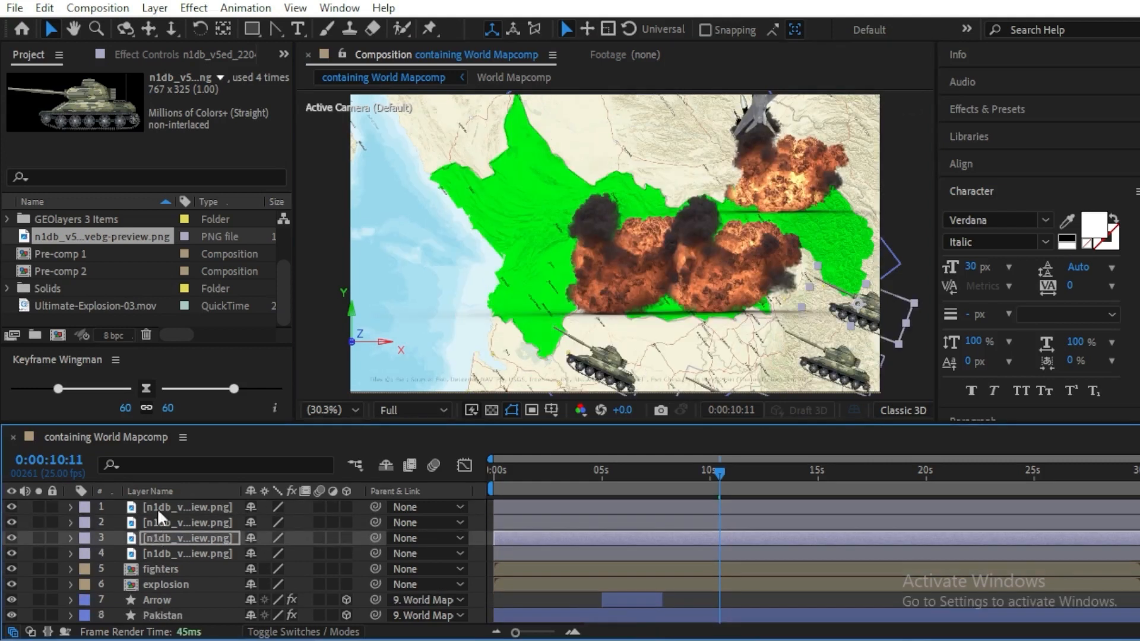
- Move all four tanks outside the frame past its lower-right corner and start their Position keyframes at 0:00:10:11
{"action": "left_click", "coordinate": [158, 509], "text": "shift"}
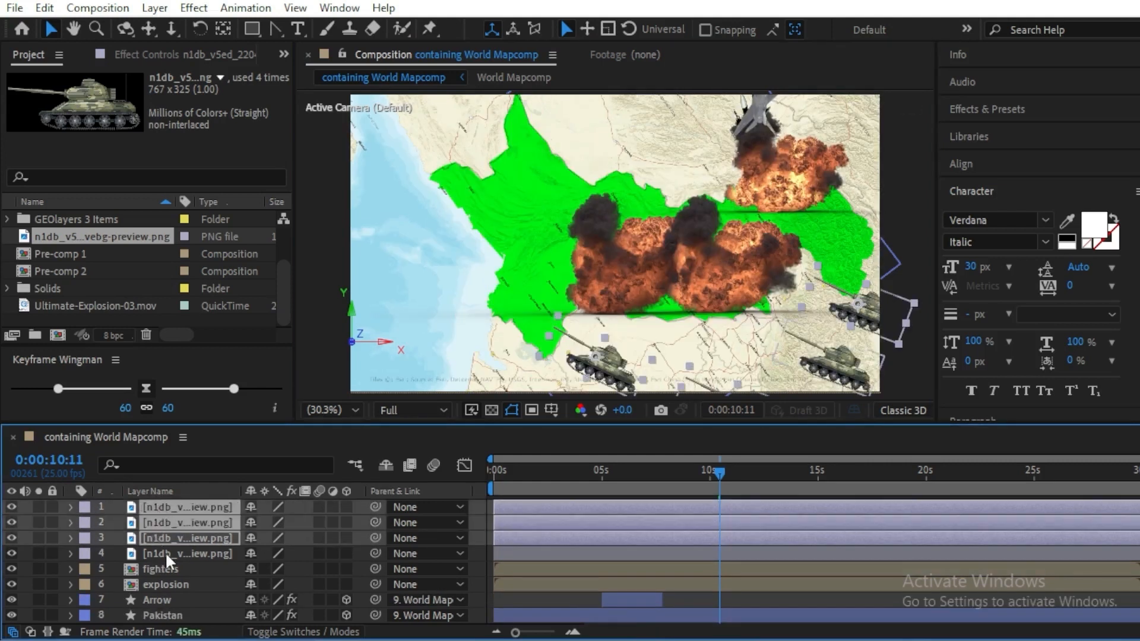
{"action": "left_click", "coordinate": [165, 551], "text": "shift"}
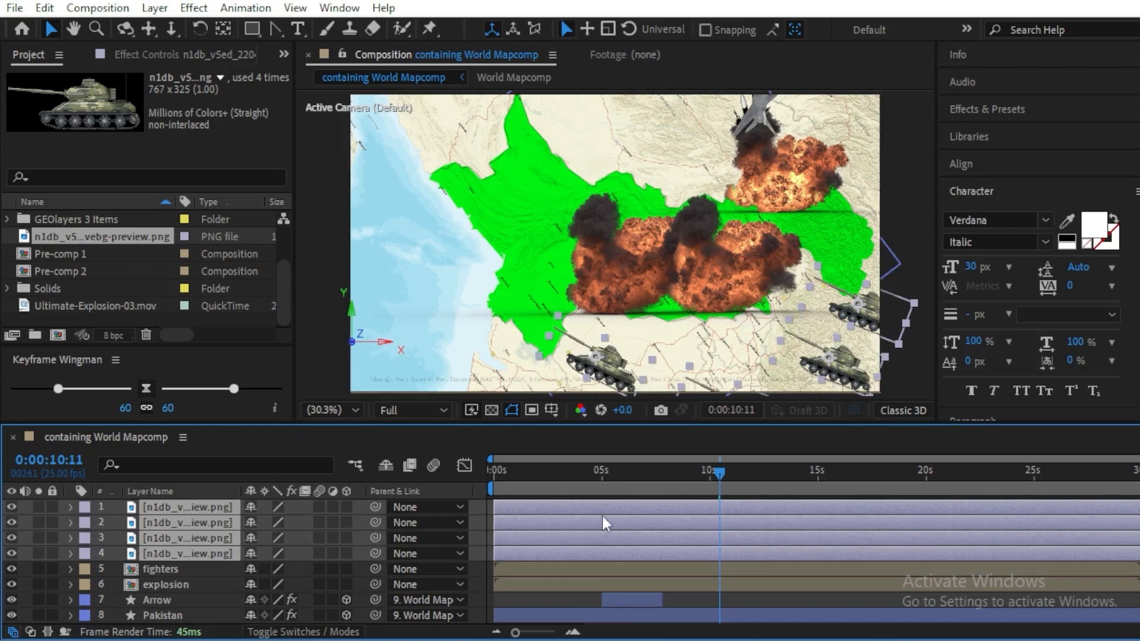
{"action": "key", "text": "p"}
{"action": "left_click", "coordinate": [117, 523]}
{"action": "left_click_drag", "start_coordinate": [894, 331], "coordinate": [1001, 376]}
{"action": "left_click", "coordinate": [501, 482]}
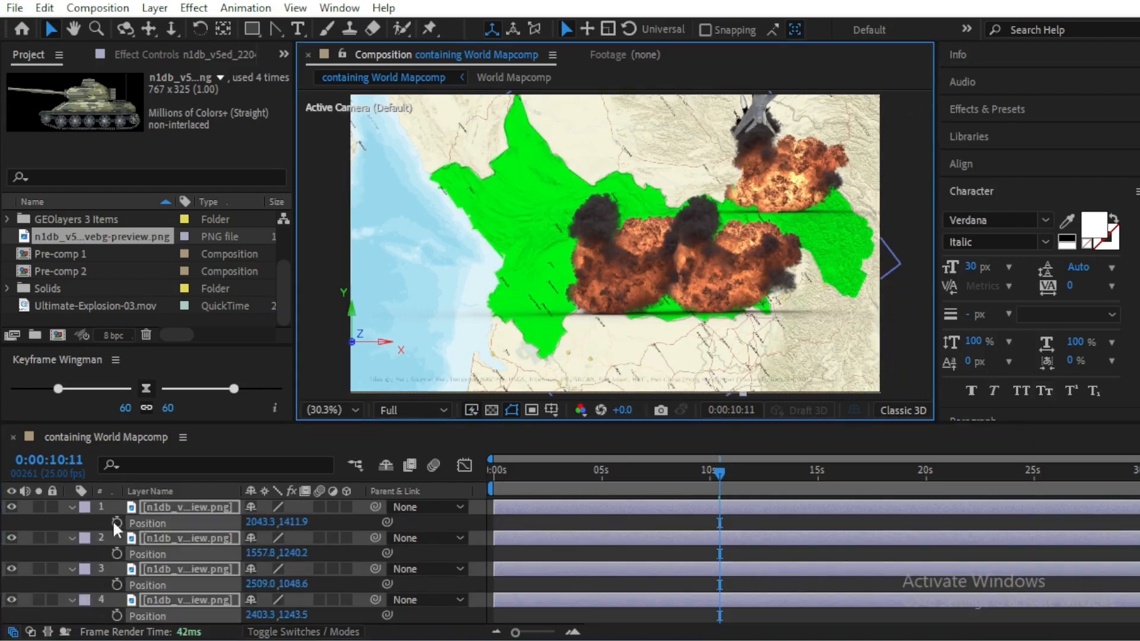
- Keyframe the four tanks at 0:00:14:24 in positions spread over Pakistan
{"action": "left_click_drag", "start_coordinate": [725, 471], "coordinate": [817, 473]}
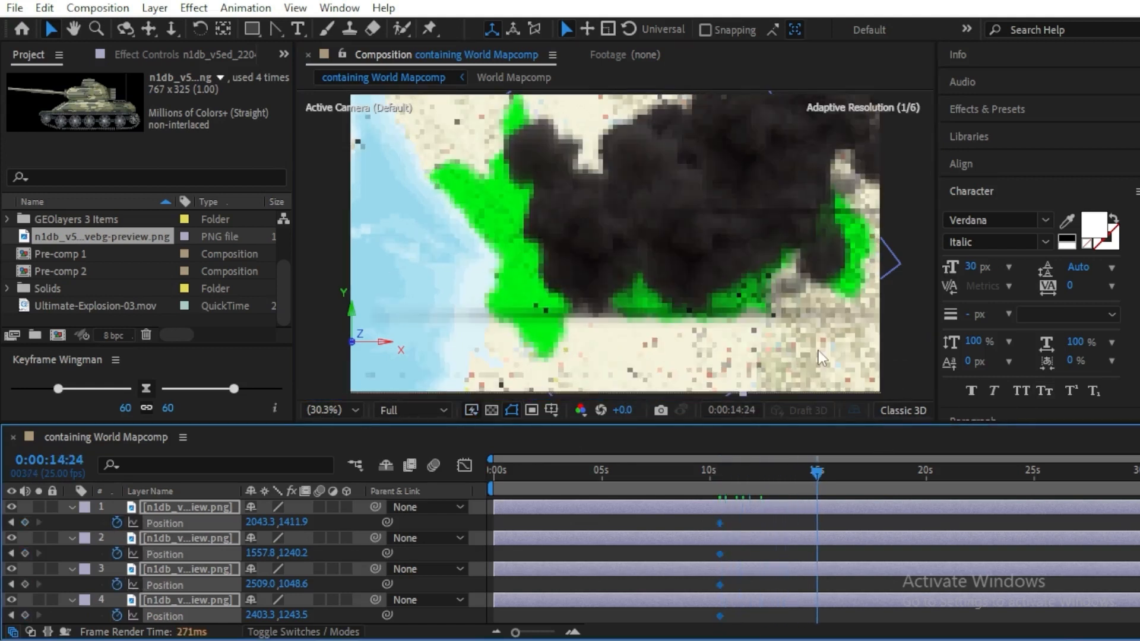
{"action": "scroll", "coordinate": [871, 391], "scroll_direction": "down", "scroll_amount": 1}
{"action": "left_click_drag", "start_coordinate": [917, 381], "coordinate": [694, 216]}
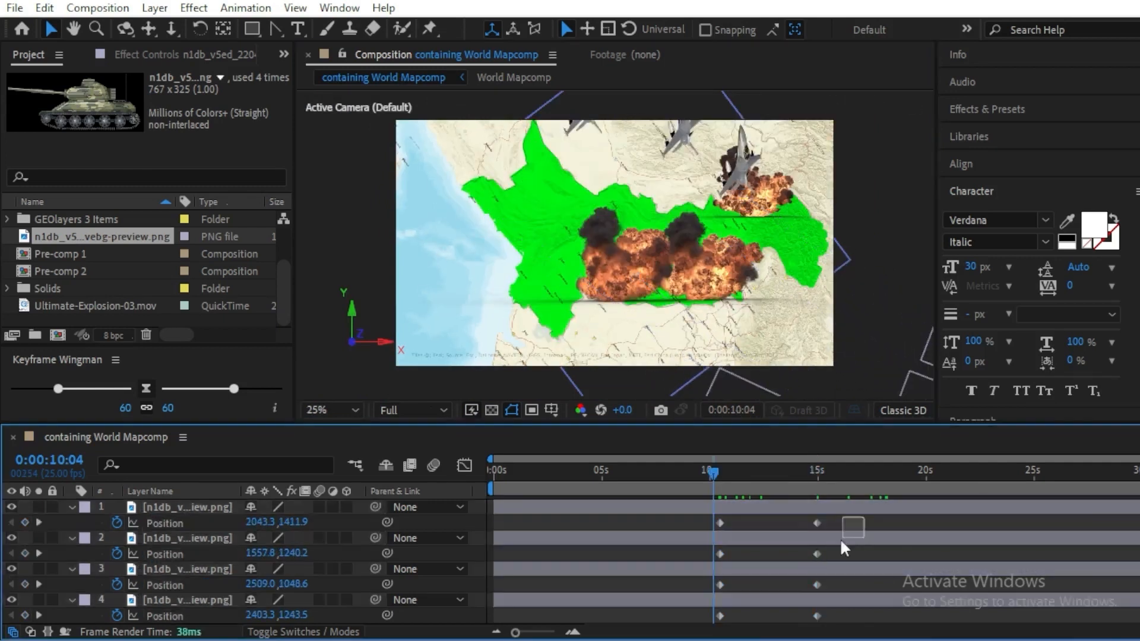
- Apply Easy Ease and 60/60 easing to all the tanks' Position keyframes
{"action": "left_click_drag", "start_coordinate": [841, 541], "coordinate": [692, 635]}
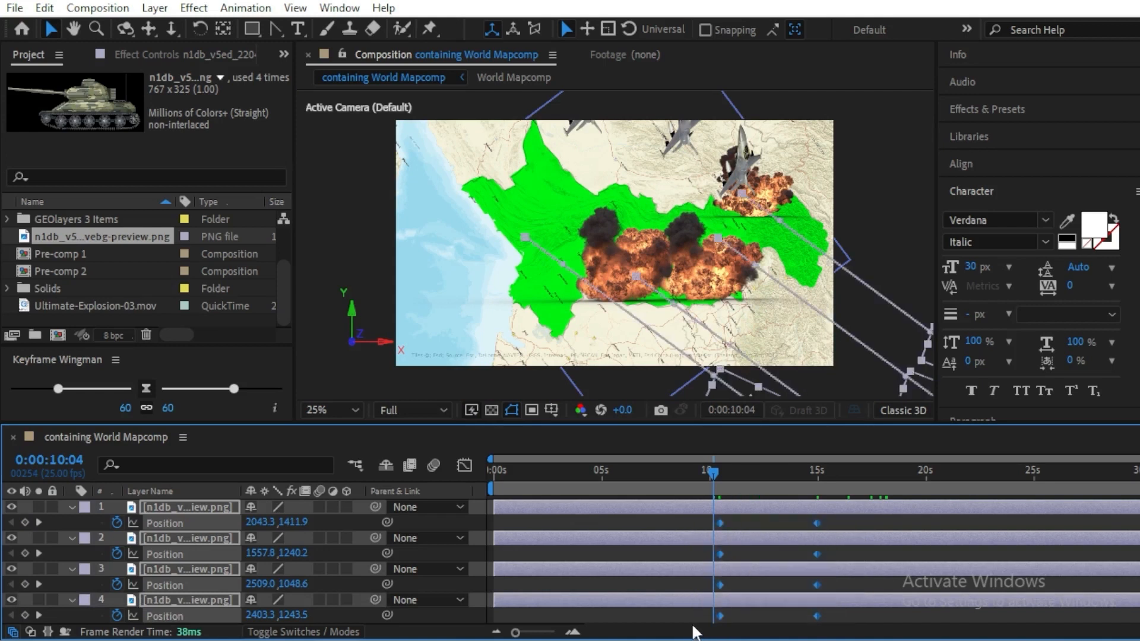
{"action": "key", "text": "F9"}
{"action": "left_click", "coordinate": [145, 386]}
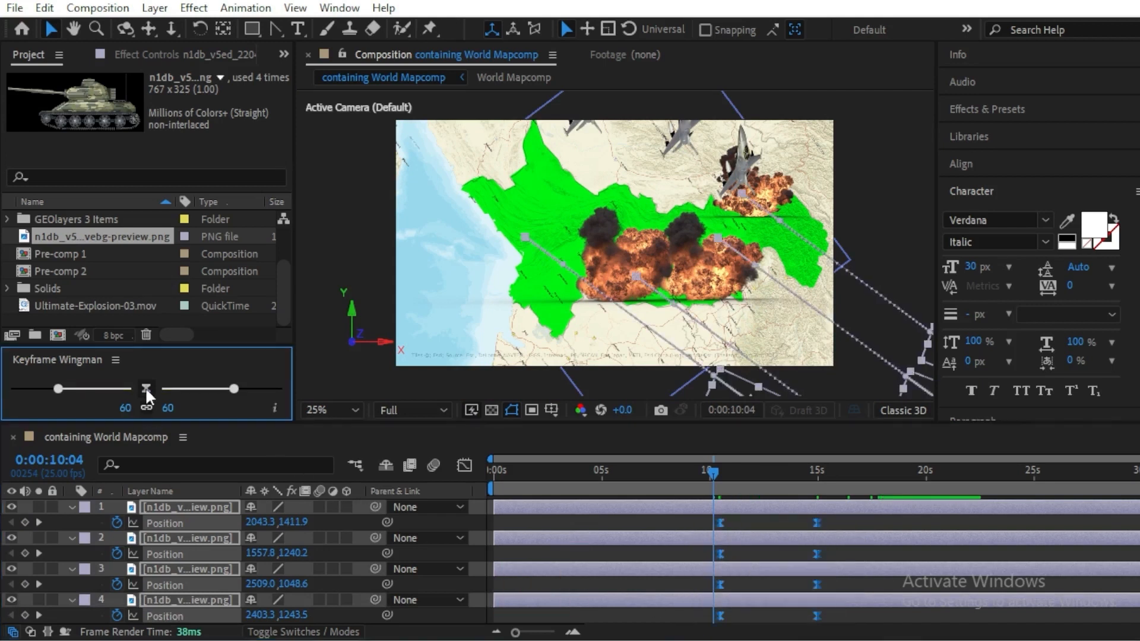
{"action": "left_click", "coordinate": [840, 493]}
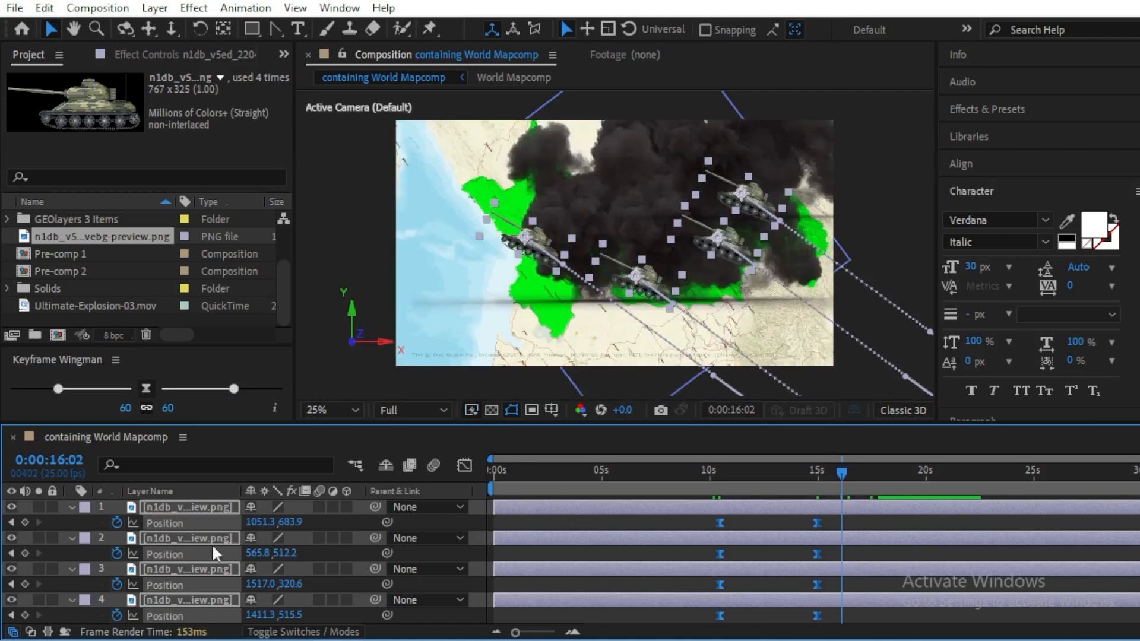
- Pre-compose the four tank layers as "tanks" and place that layer beneath the explosion layer
{"action": "left_click", "coordinate": [70, 504]}
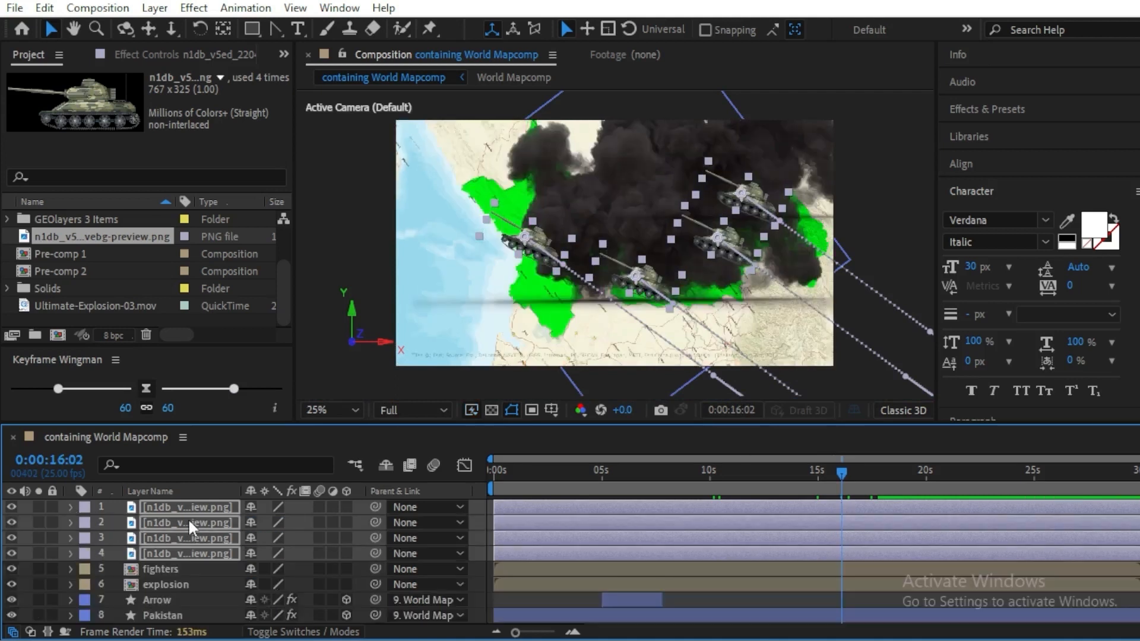
{"action": "right_click", "coordinate": [187, 519]}
{"action": "left_click", "coordinate": [257, 421]}
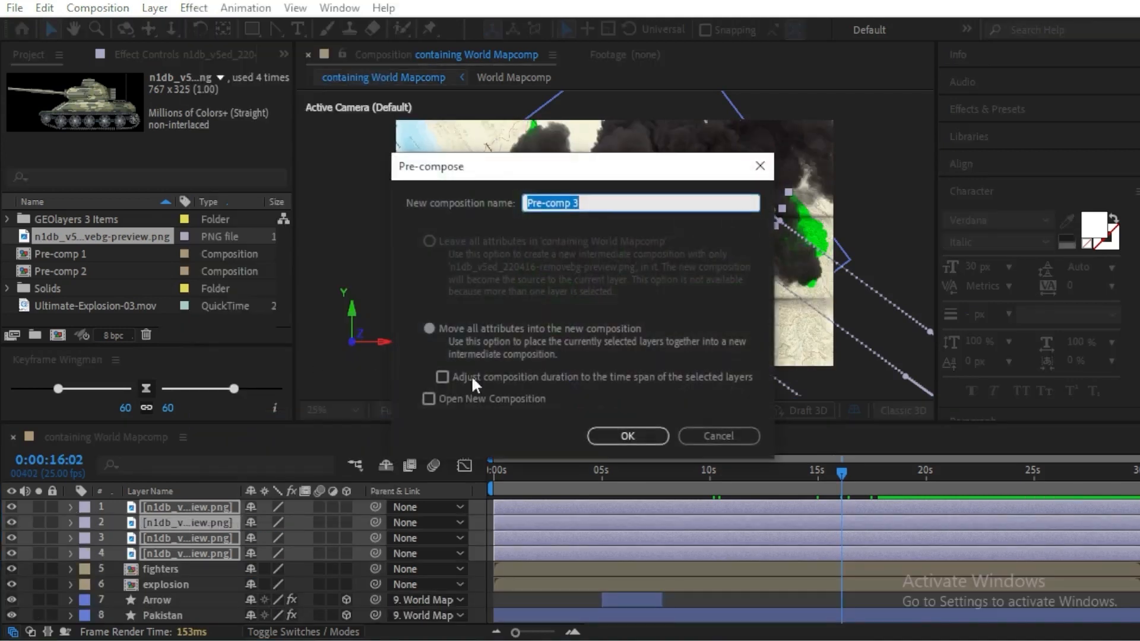
{"action": "type", "text": "tanks"}
{"action": "key", "text": "Return"}
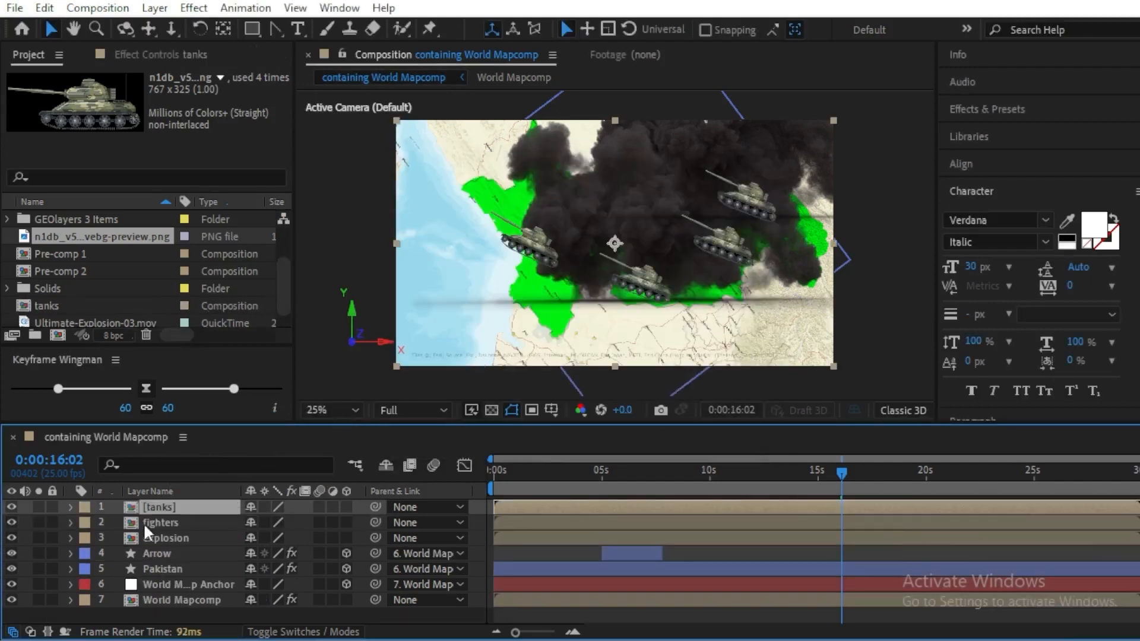
{"action": "left_click_drag", "start_coordinate": [163, 505], "coordinate": [165, 539]}
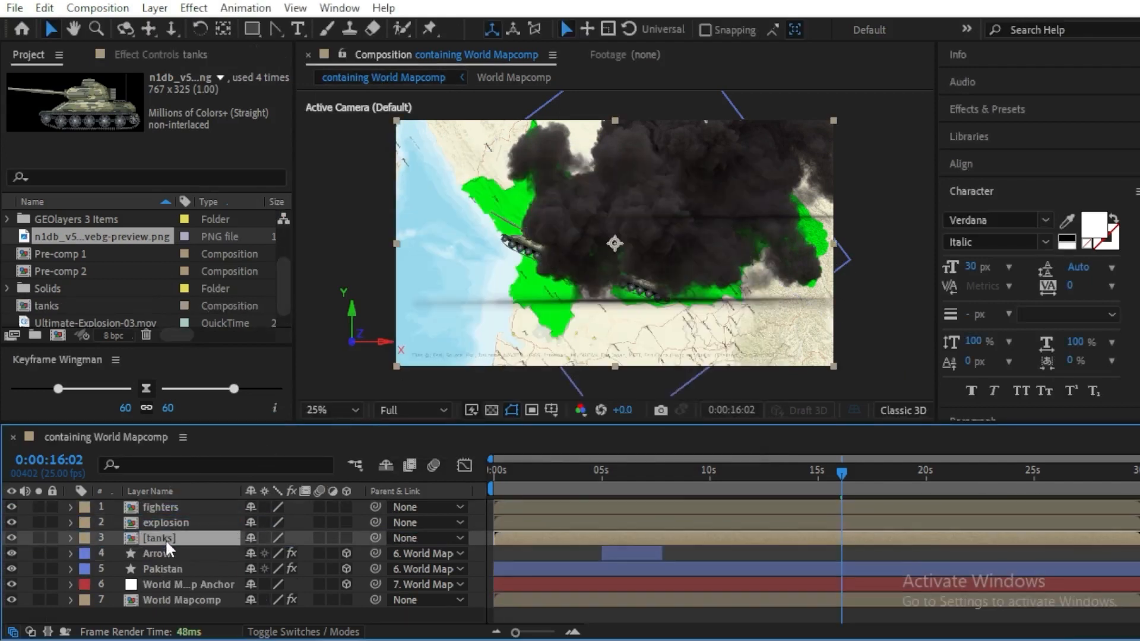
- At 0:00:15:20, add the soldier icon PNG as the top layer and scale it to 74%
{"action": "left_click", "coordinate": [833, 475]}
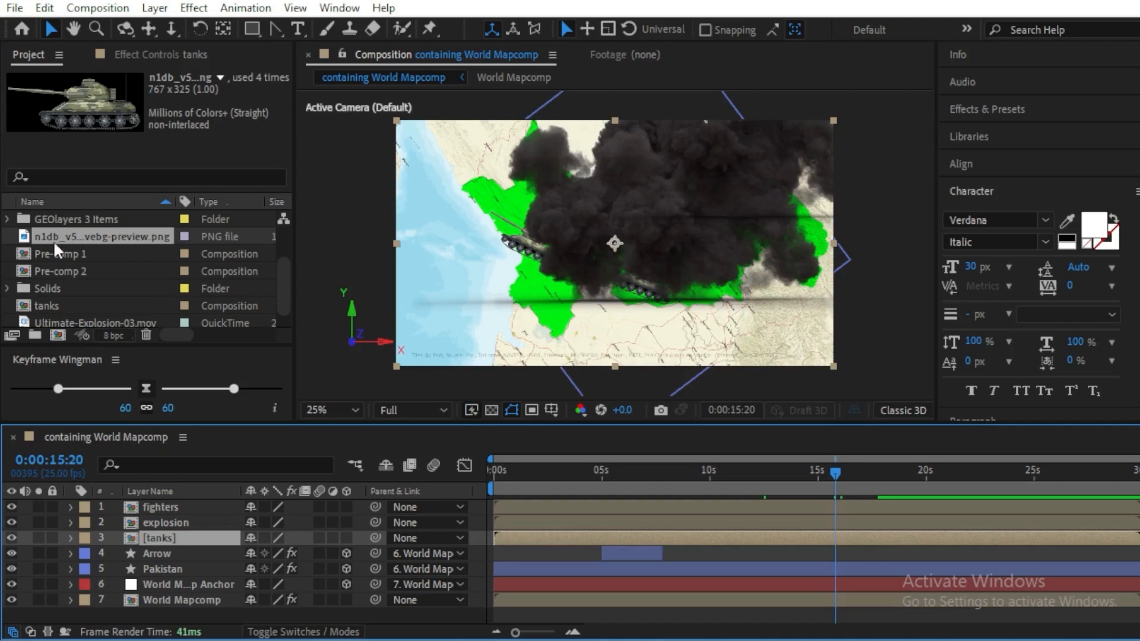
{"action": "scroll", "coordinate": [131, 285], "scroll_direction": "down", "scroll_amount": 1}
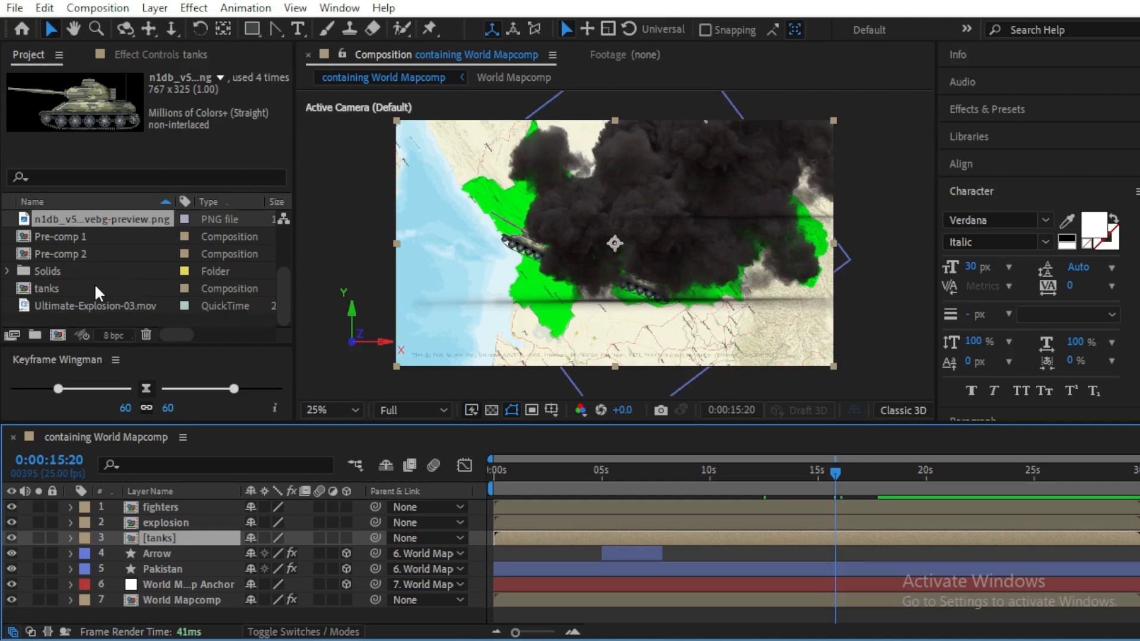
{"action": "scroll", "coordinate": [76, 265], "scroll_direction": "up", "scroll_amount": 4}
{"action": "left_click", "coordinate": [77, 257]}
{"action": "left_click_drag", "start_coordinate": [89, 219], "coordinate": [178, 504]}
{"action": "key", "text": "s"}
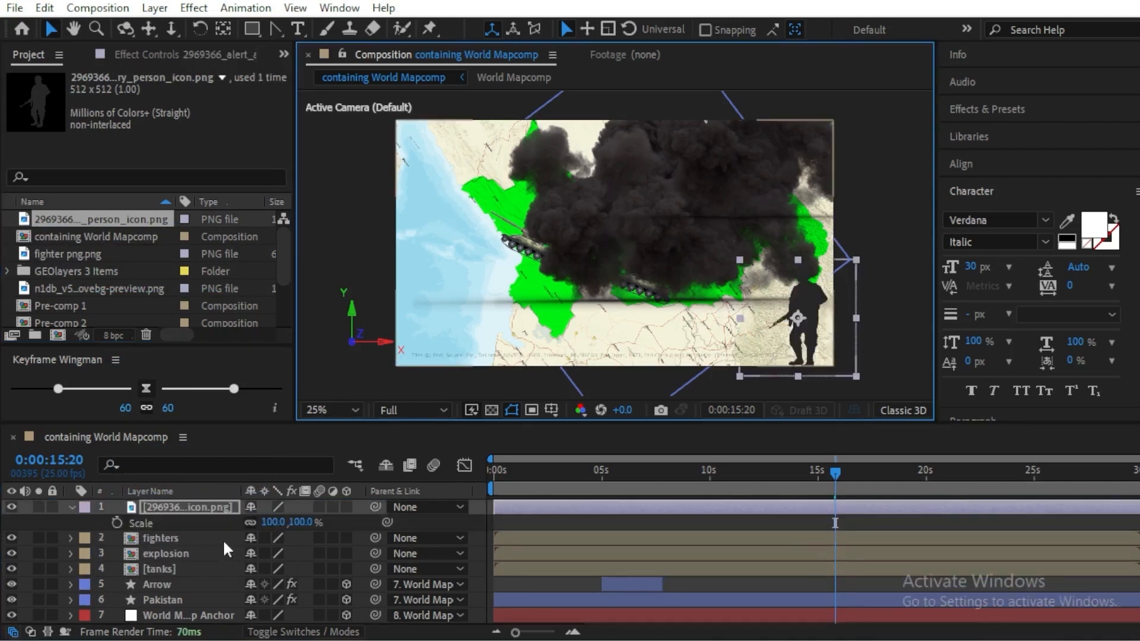
{"action": "left_click_drag", "start_coordinate": [286, 522], "coordinate": [266, 530]}
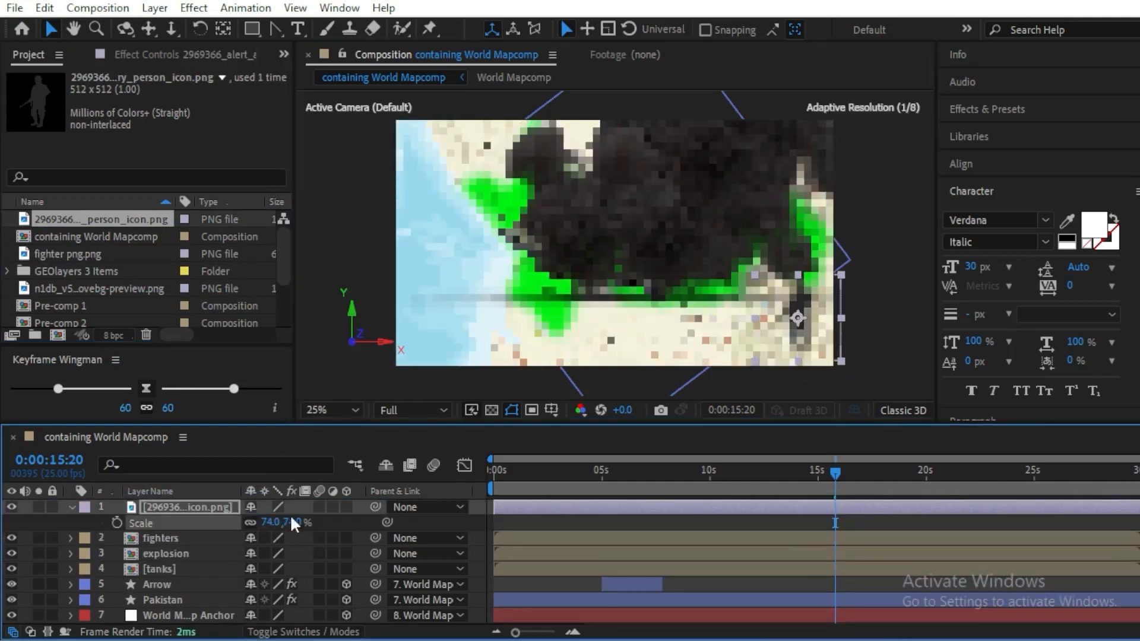
- Mirror the soldier with a Transform effect at Scale Height -100, rotate the layer to 182°, and place it in the frame's lower-left corner
{"action": "key", "text": "ctrl+space"}
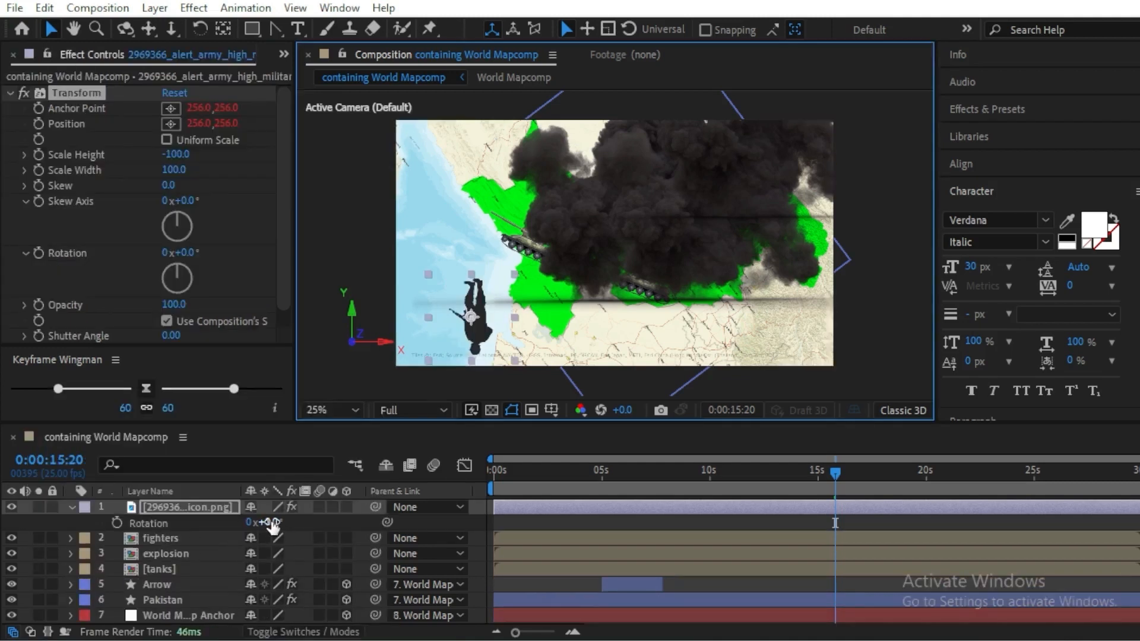
{"action": "left_click_drag", "start_coordinate": [274, 524], "coordinate": [451, 522]}
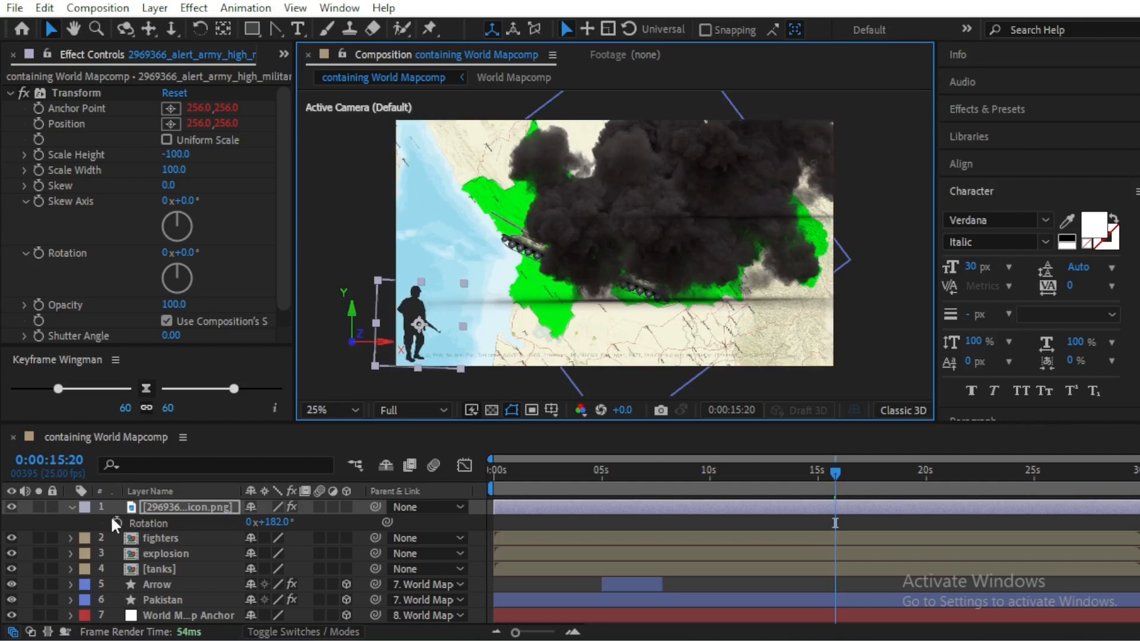
{"action": "left_click", "coordinate": [71, 506]}
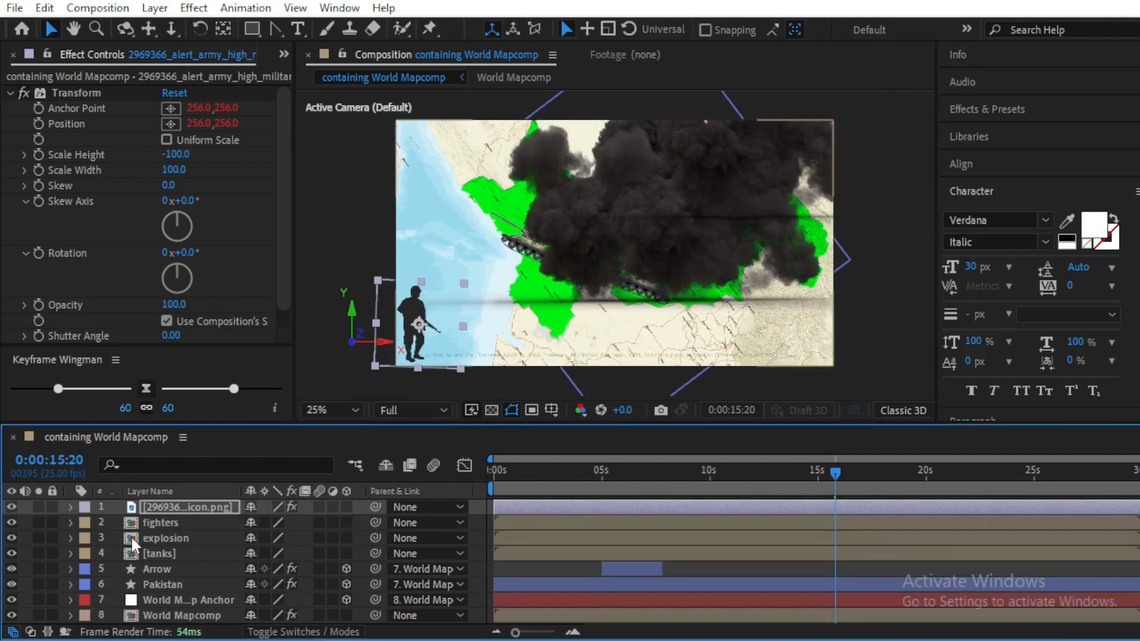
- Duplicate the soldier layer three times and spread the copies into a group around the map's lower-left corner
{"action": "key", "text": "ctrl+d"}
{"action": "key", "text": "ctrl+d"}
{"action": "key", "text": "ctrl+d"}
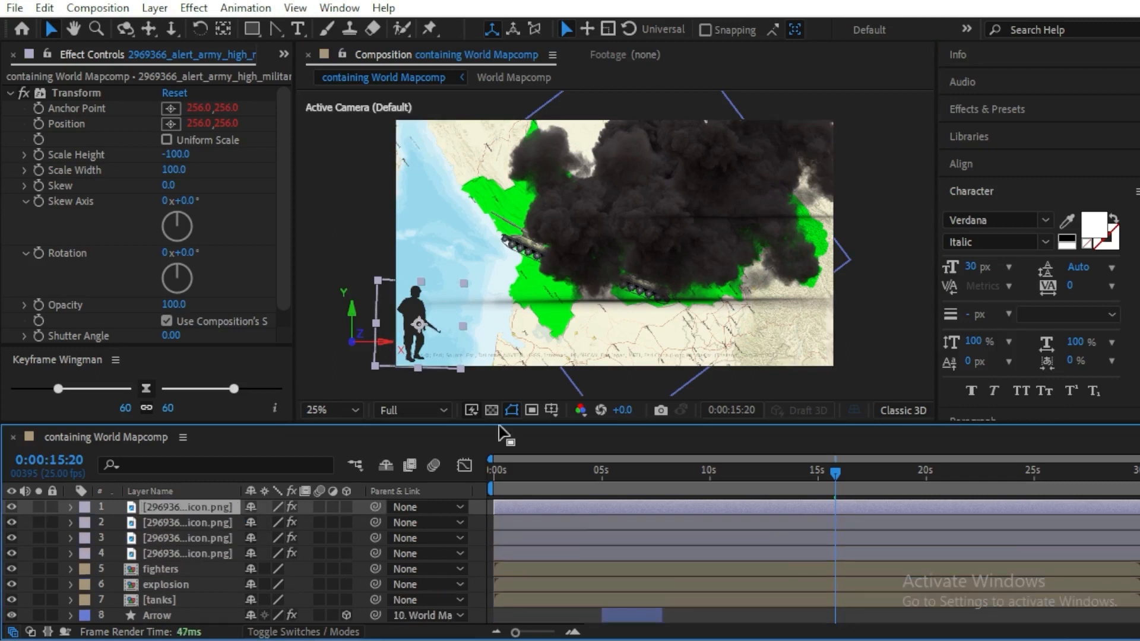
{"action": "left_click_drag", "start_coordinate": [411, 318], "coordinate": [472, 296]}
{"action": "left_click_drag", "start_coordinate": [411, 316], "coordinate": [460, 383]}
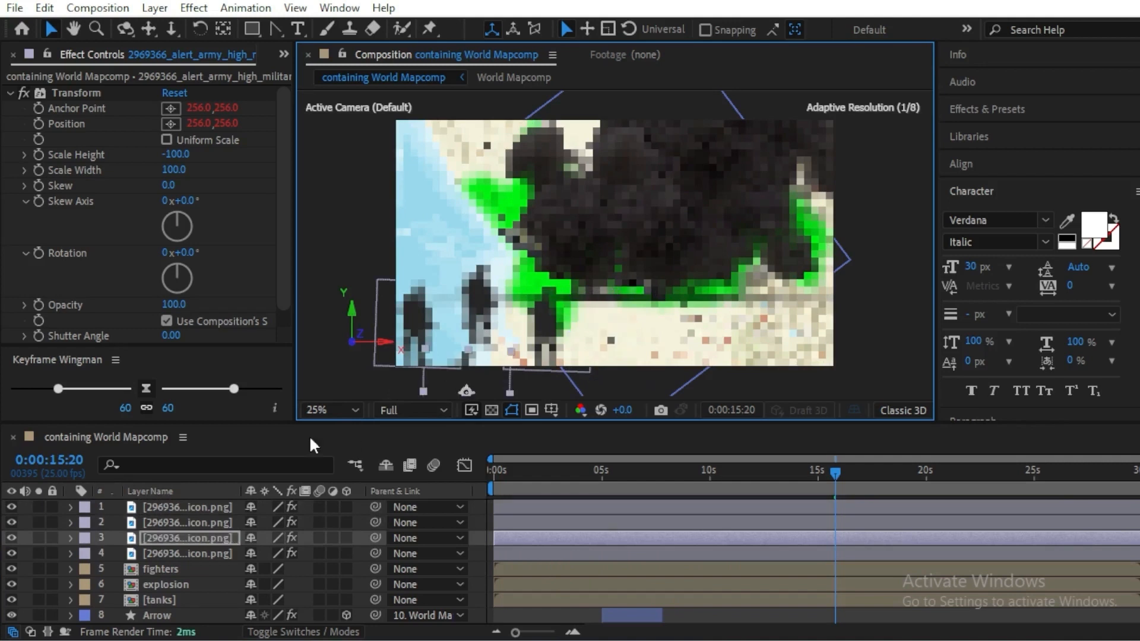
- Keyframe the Position of all four soldiers from 0:00:14:01 to 0:00:20:00, advancing them together about 276 px right and 228 px up
{"action": "left_click", "coordinate": [188, 507]}
{"action": "left_click", "coordinate": [188, 553], "text": "shift"}
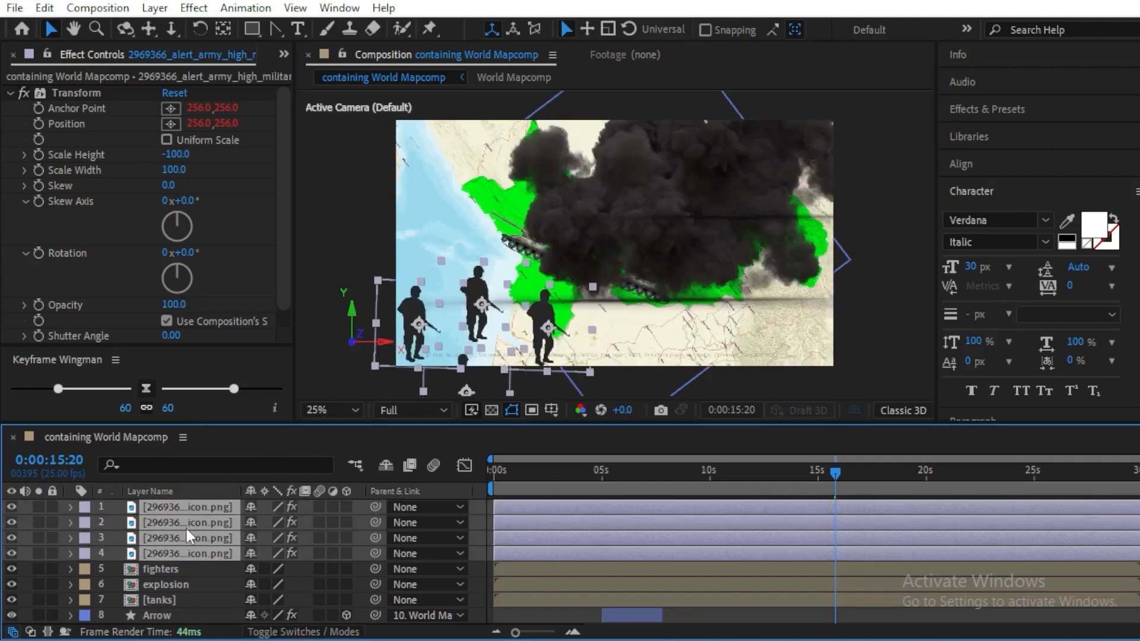
{"action": "left_click_drag", "start_coordinate": [840, 470], "coordinate": [803, 479]}
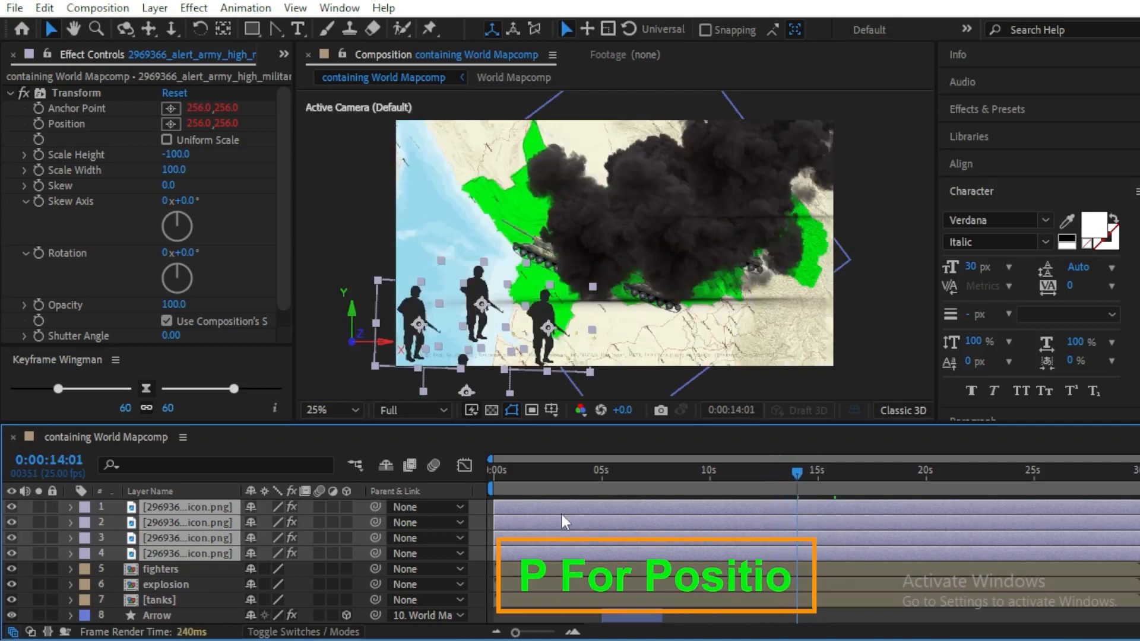
{"action": "key", "text": "p"}
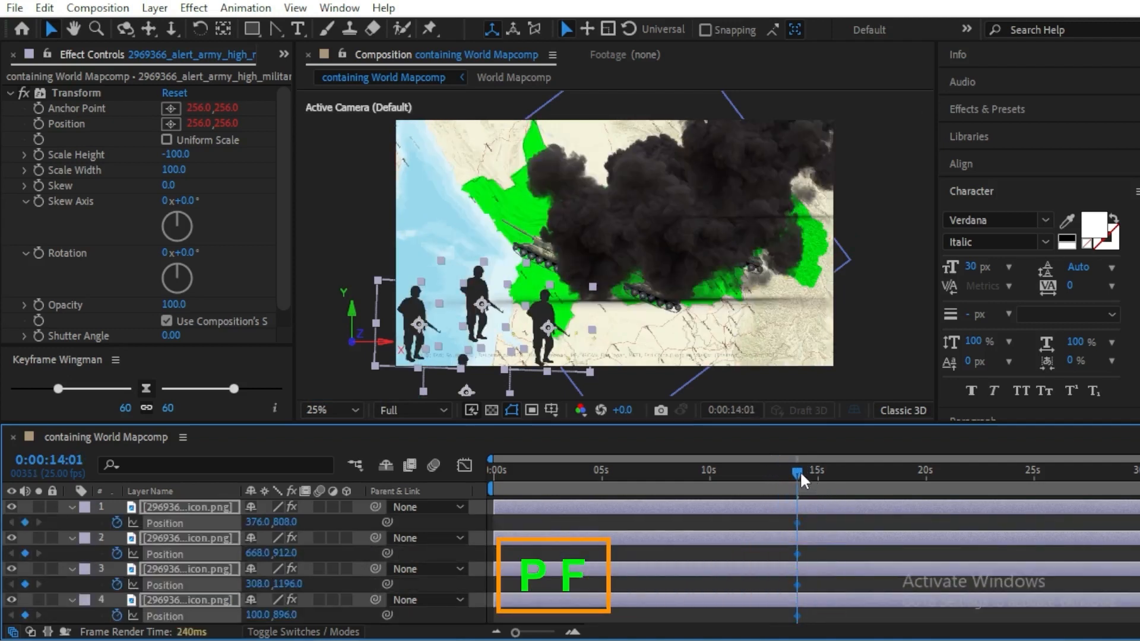
{"action": "left_click_drag", "start_coordinate": [799, 471], "coordinate": [929, 487]}
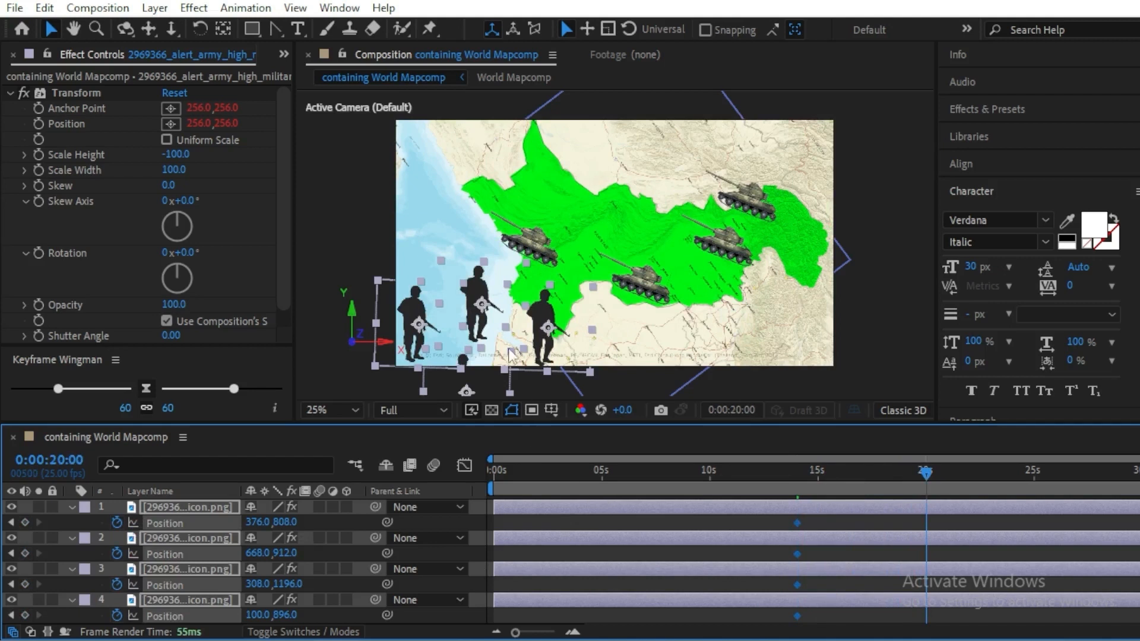
{"action": "left_click_drag", "start_coordinate": [475, 324], "coordinate": [537, 272]}
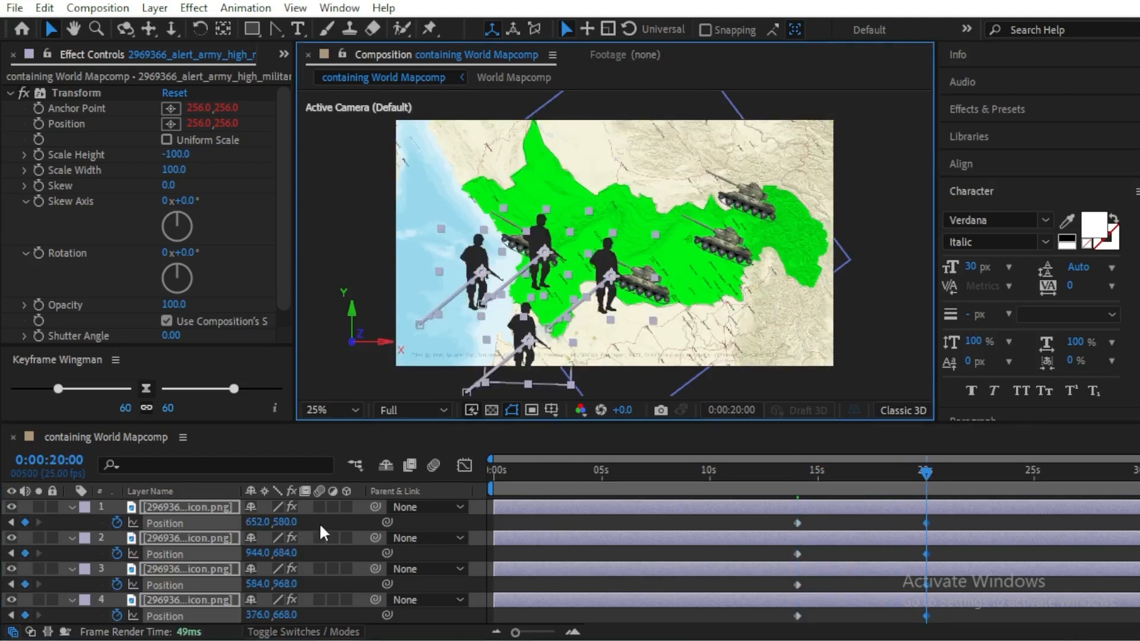
- Scale the four soldiers to 41% and apply 60/60 easing to all their Position keyframes
{"action": "key", "text": "s"}
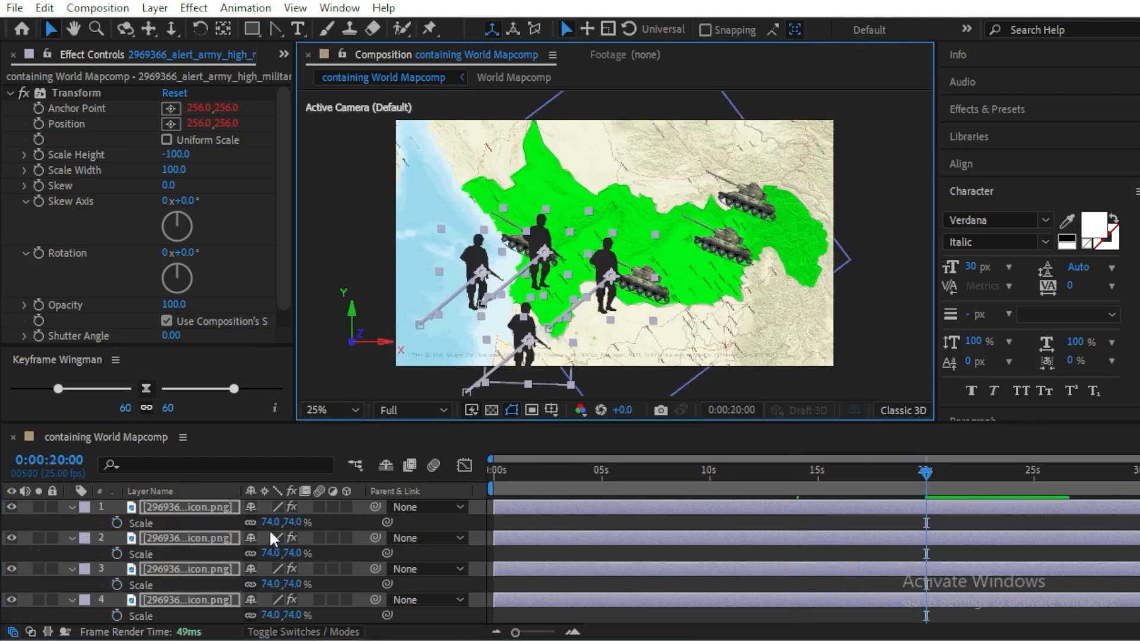
{"action": "left_click_drag", "start_coordinate": [270, 522], "coordinate": [251, 522]}
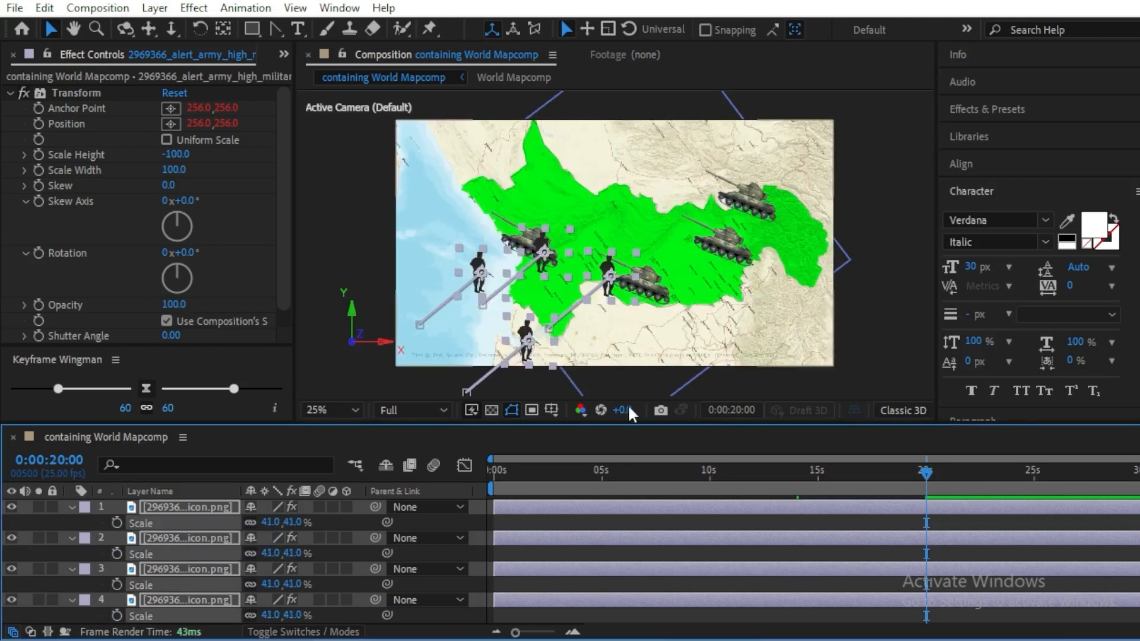
{"action": "key", "text": "u"}
{"action": "left_click_drag", "start_coordinate": [957, 517], "coordinate": [772, 625]}
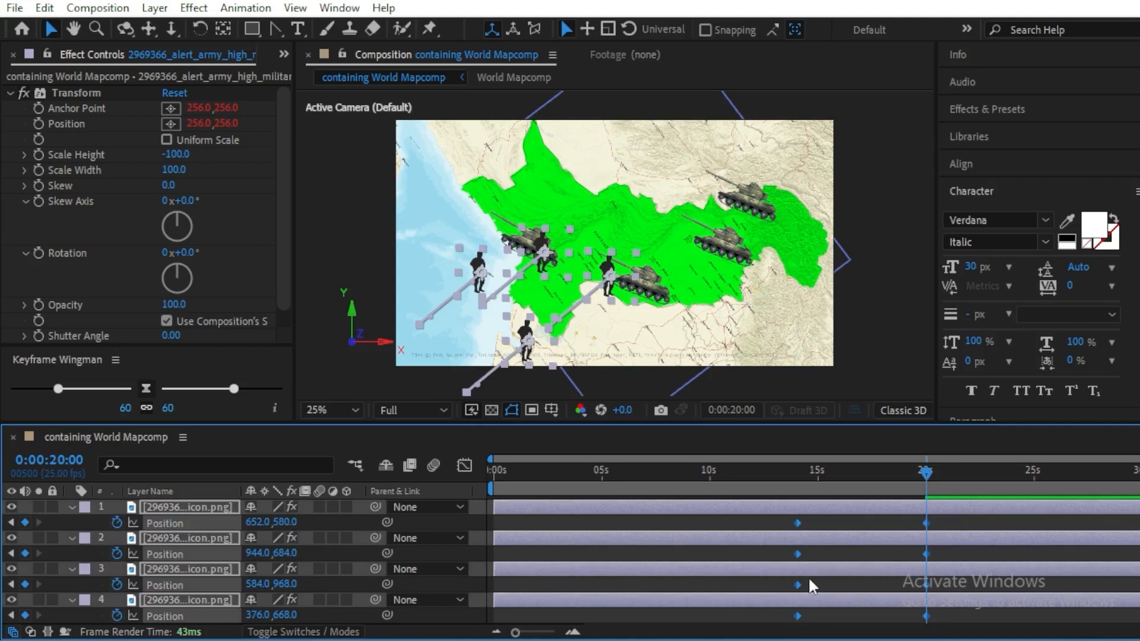
{"action": "left_click", "coordinate": [148, 387]}
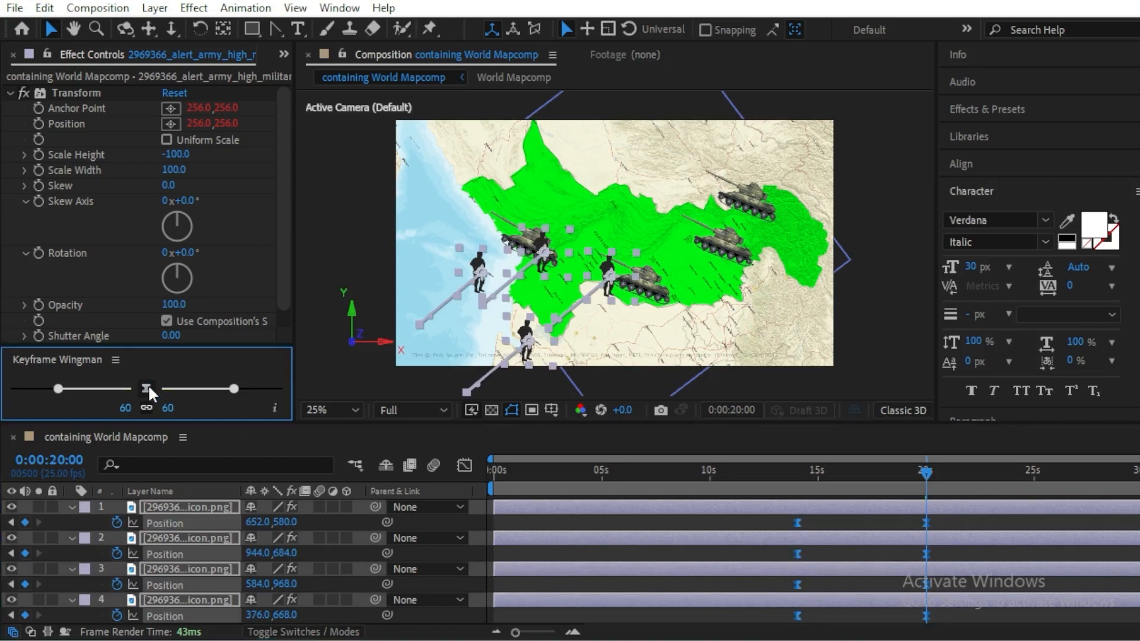
- Pre-compose the four soldier layers into one layer
{"action": "right_click", "coordinate": [169, 522]}
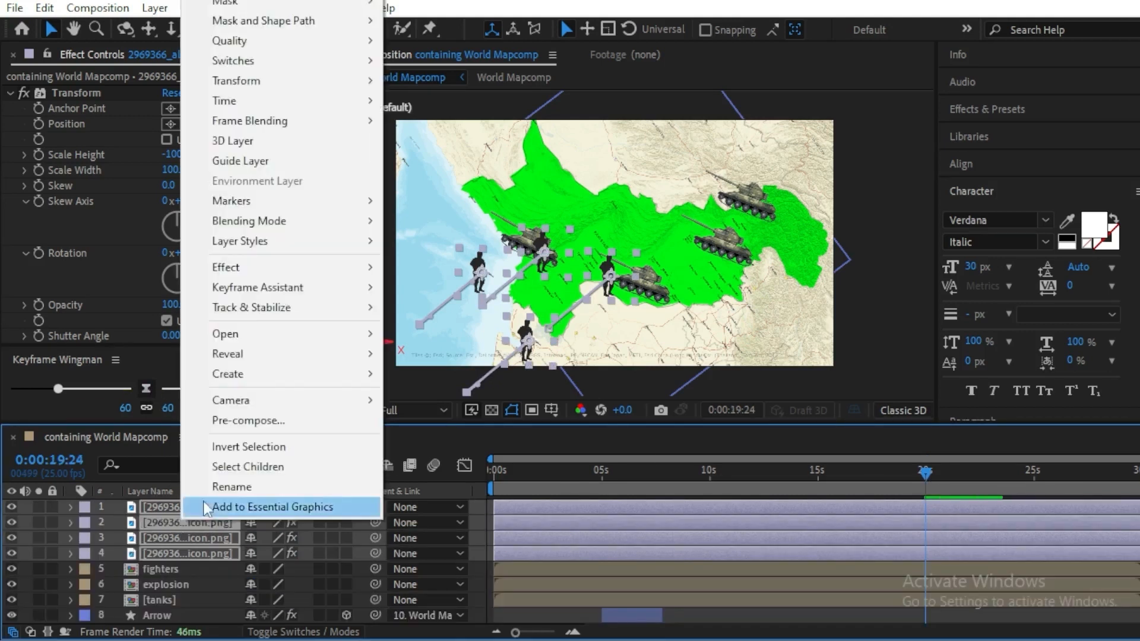
{"action": "left_click", "coordinate": [249, 420]}
{"action": "key", "text": "Return"}
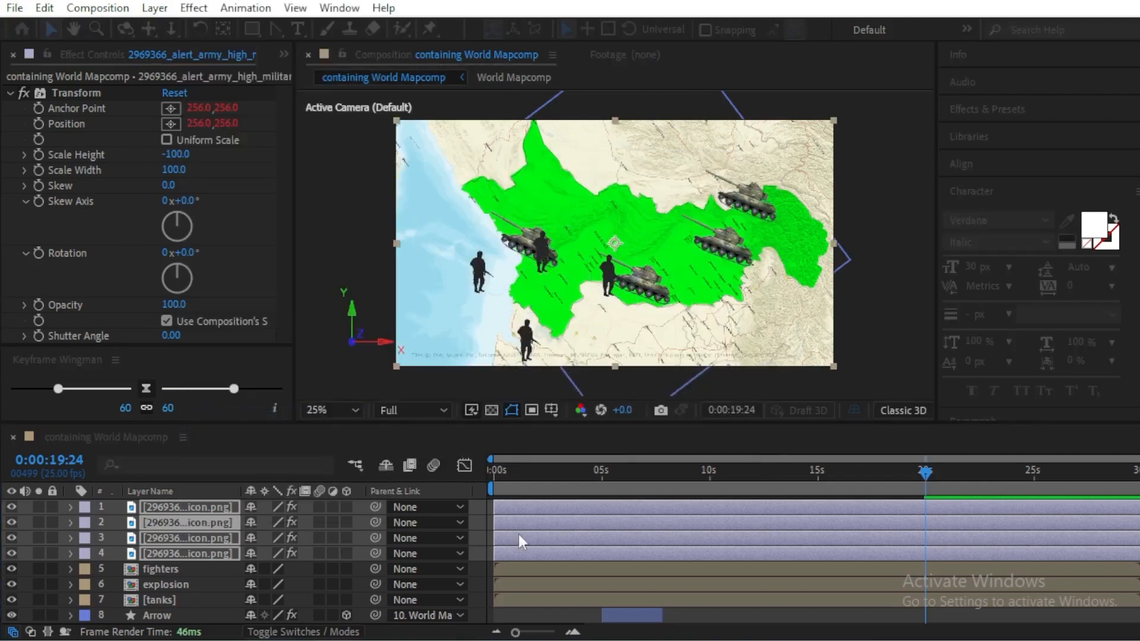
- Split the green Pakistan layer at 0:00:20:01 and delete the part after the split
{"action": "left_click_drag", "start_coordinate": [926, 469], "coordinate": [926, 504]}
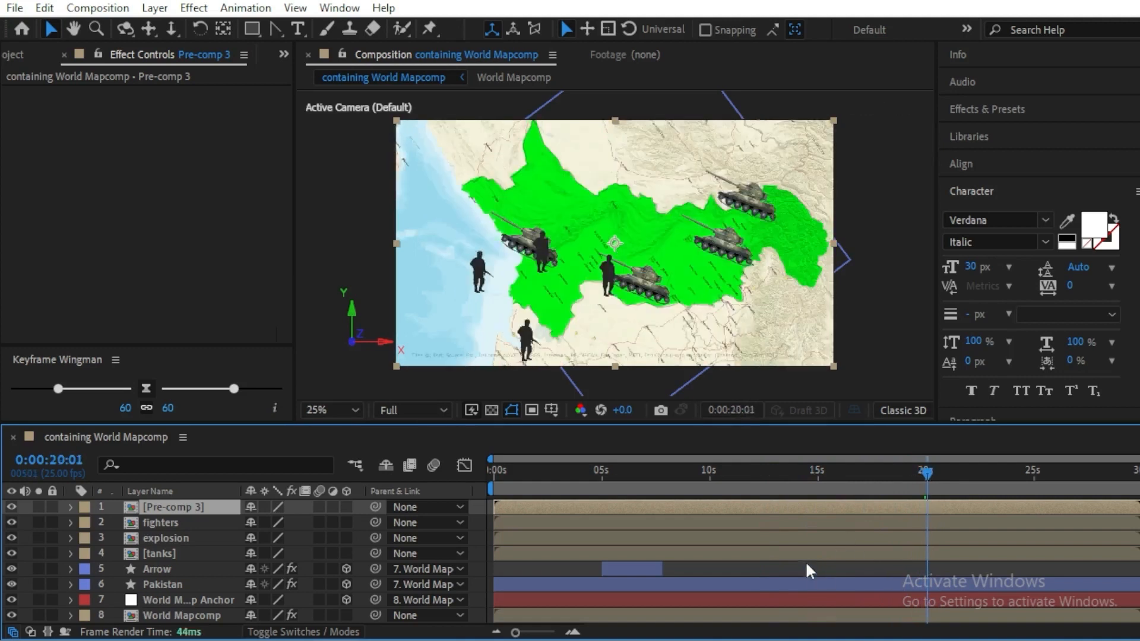
{"action": "left_click", "coordinate": [159, 585]}
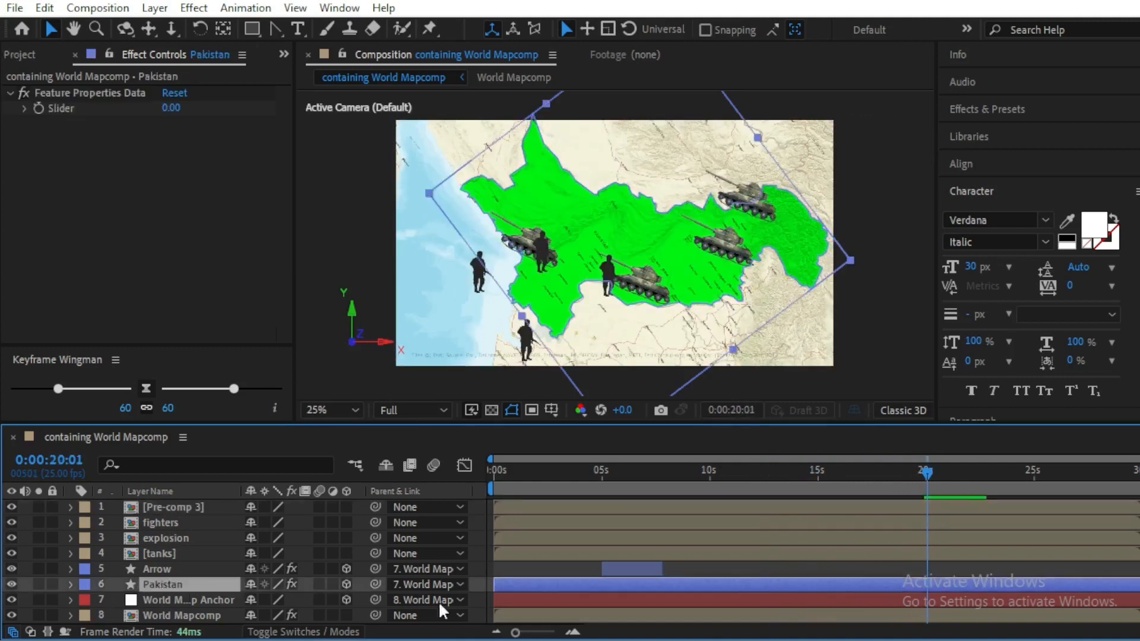
{"action": "key", "text": "ctrl+shift+d"}
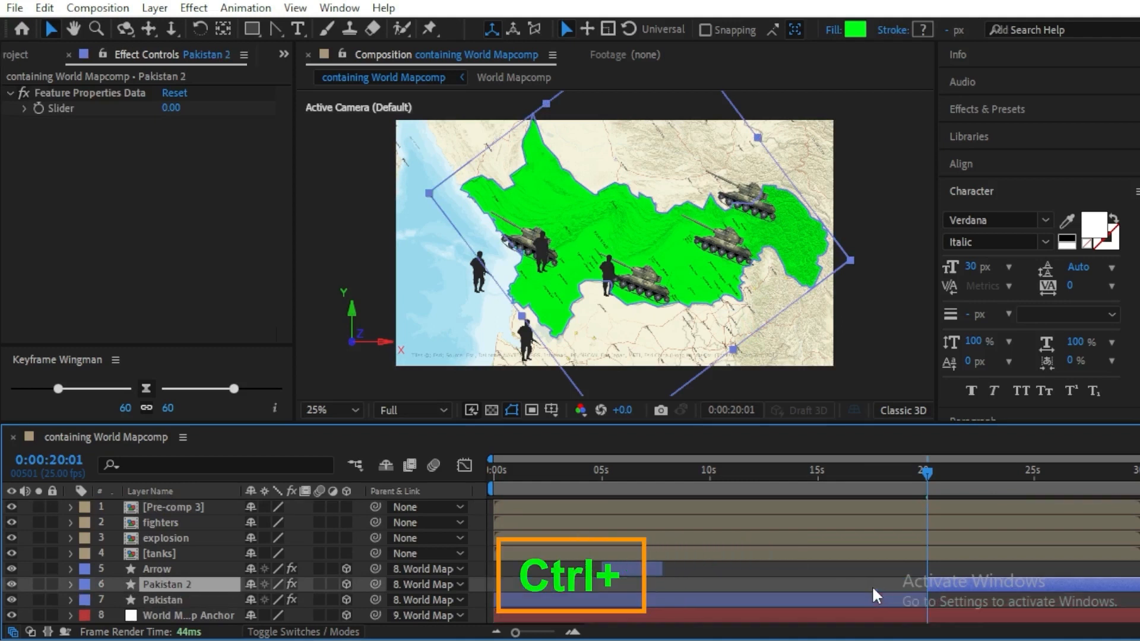
{"action": "key", "text": "Delete"}
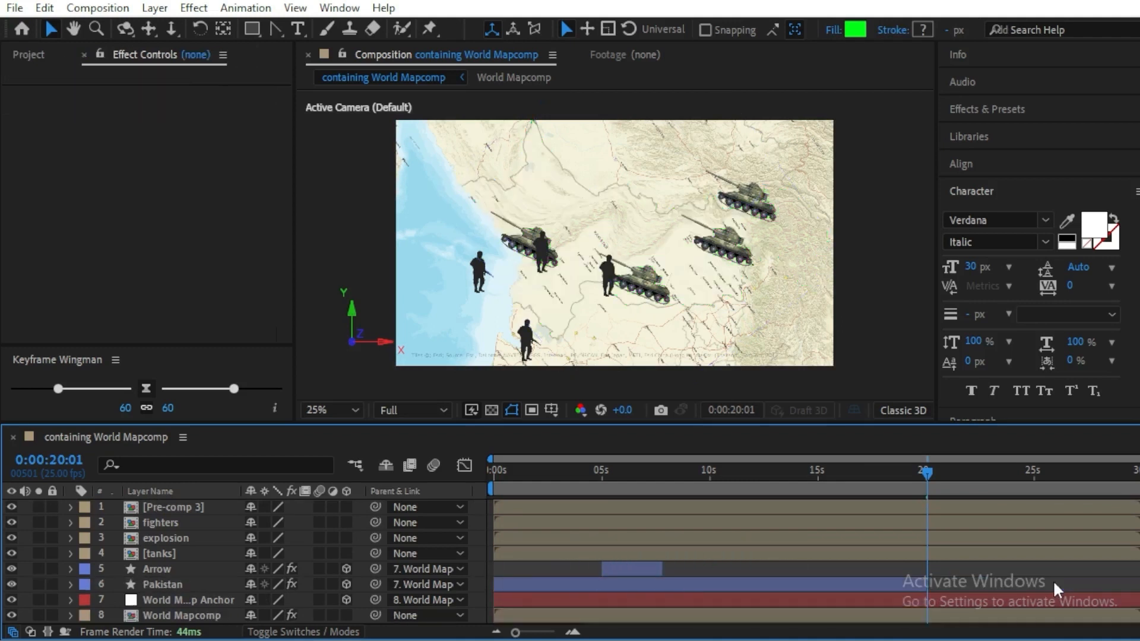
- At 0:00:20:02, add the text "PAKISTAN IS NO MORE" near the bottom of the map, right of the lowest soldier
{"action": "left_click_drag", "start_coordinate": [852, 473], "coordinate": [929, 486]}
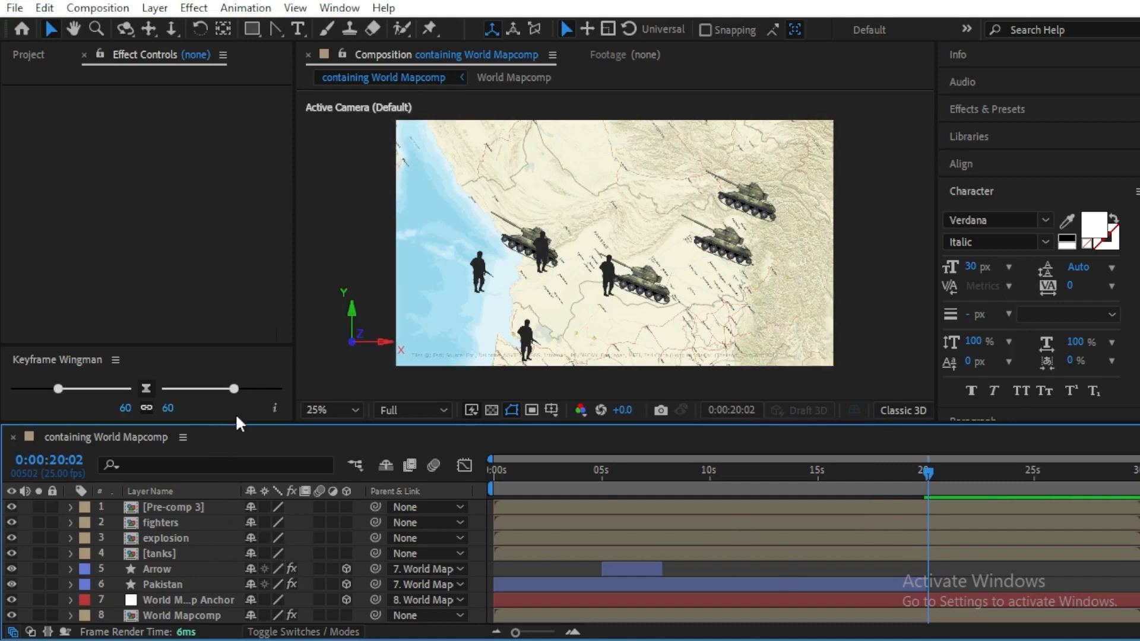
{"action": "left_click", "coordinate": [296, 28]}
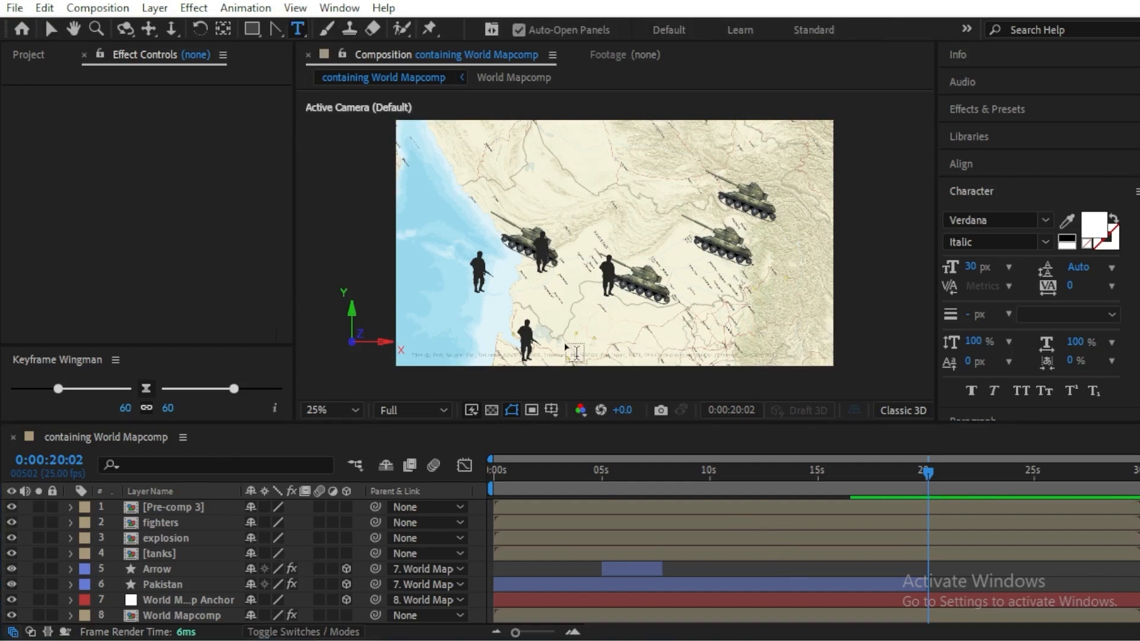
{"action": "left_click", "coordinate": [576, 352]}
{"action": "type", "text": "PAKISTAN IS NO MORE"}
{"action": "left_click", "coordinate": [50, 28]}
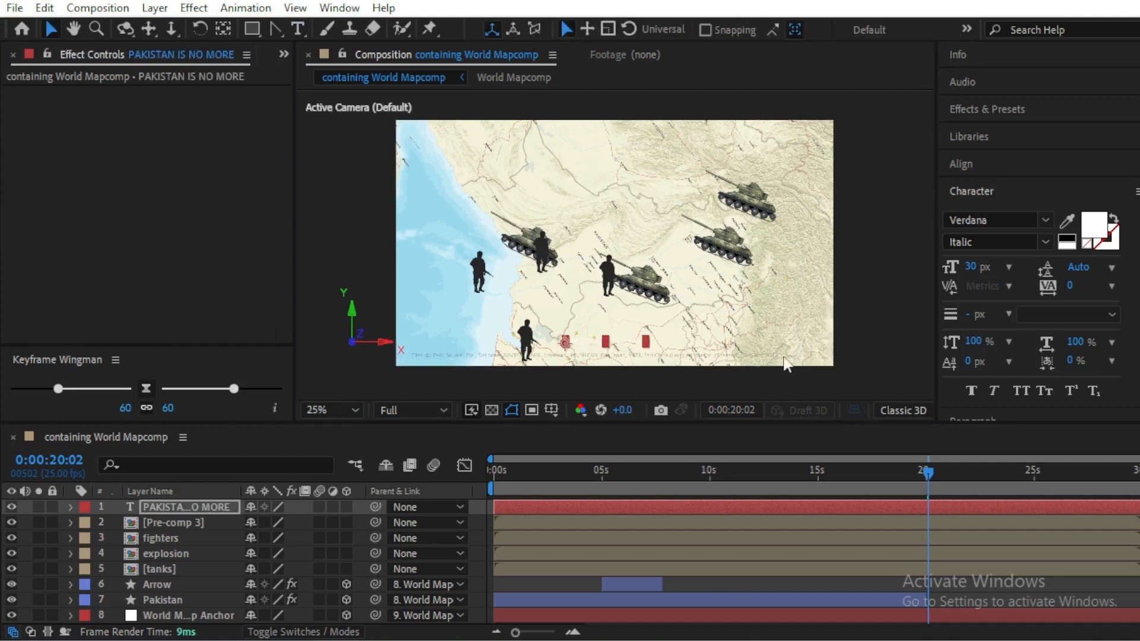
- Set the title text's fill colour to black
{"action": "left_click", "coordinate": [1094, 224]}
{"action": "left_click", "coordinate": [672, 338]}
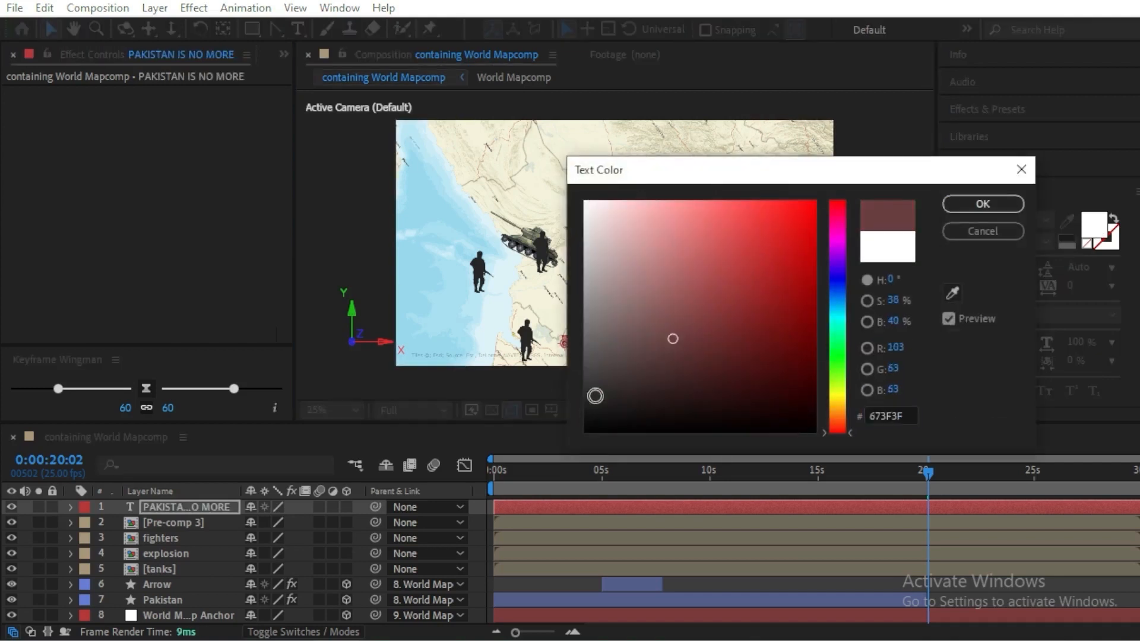
{"action": "left_click_drag", "start_coordinate": [595, 396], "coordinate": [605, 415]}
{"action": "key", "text": "Return"}
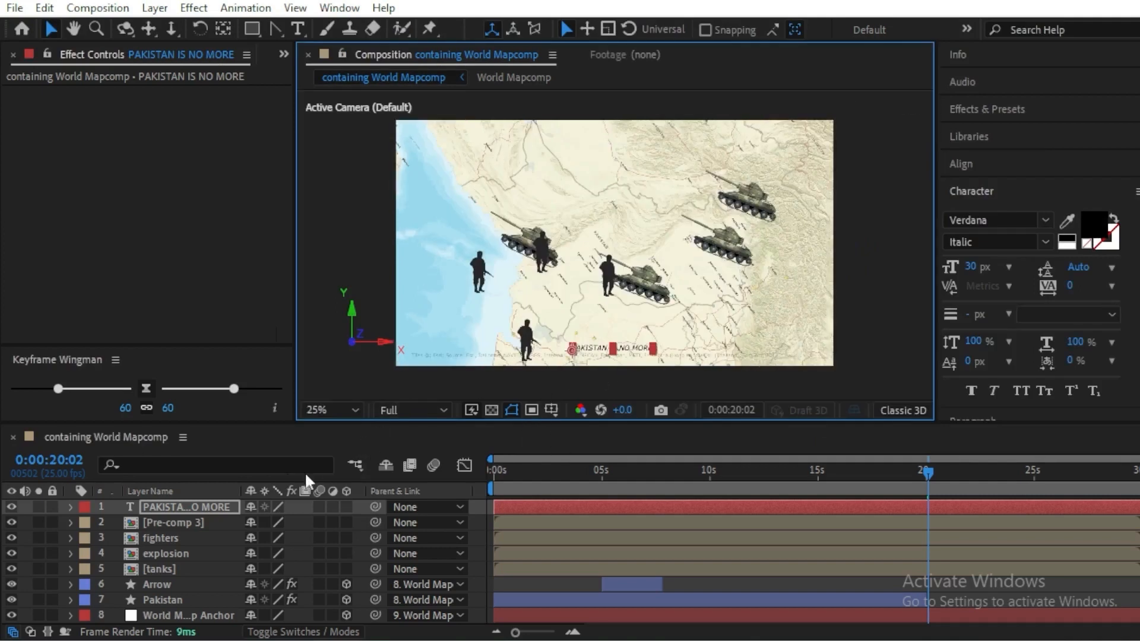
- Restyle the title at 141% scale in SkyFall Done Regular and add a question mark after "MORE"
{"action": "key", "text": "s"}
{"action": "left_click", "coordinate": [178, 538]}
{"action": "left_click", "coordinate": [1006, 220]}
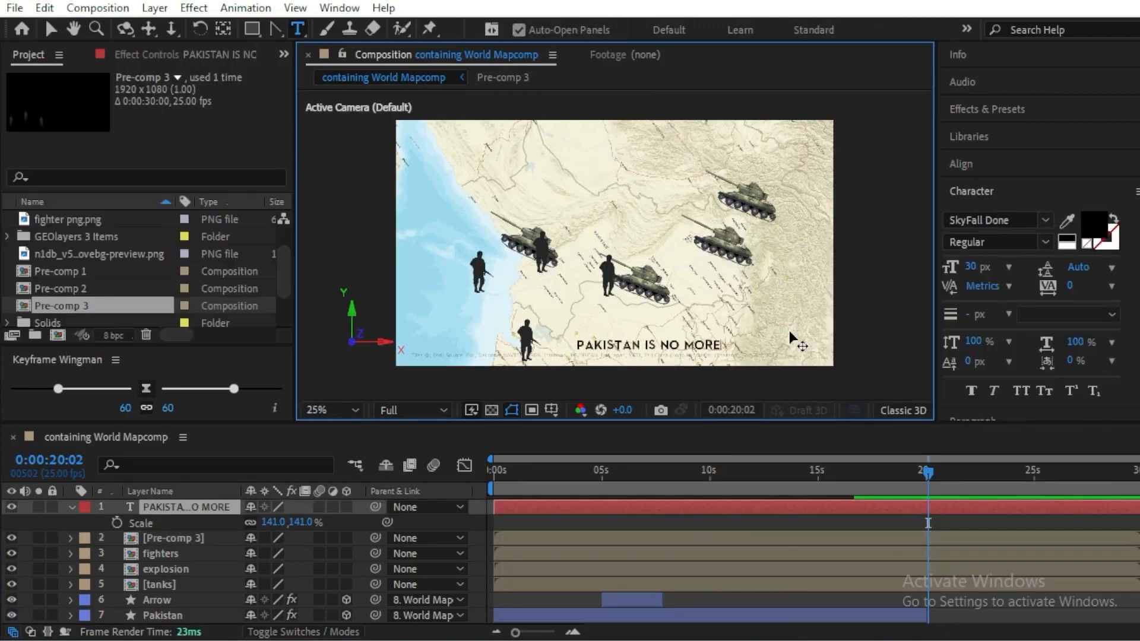
{"action": "key", "text": "BackSpace"}
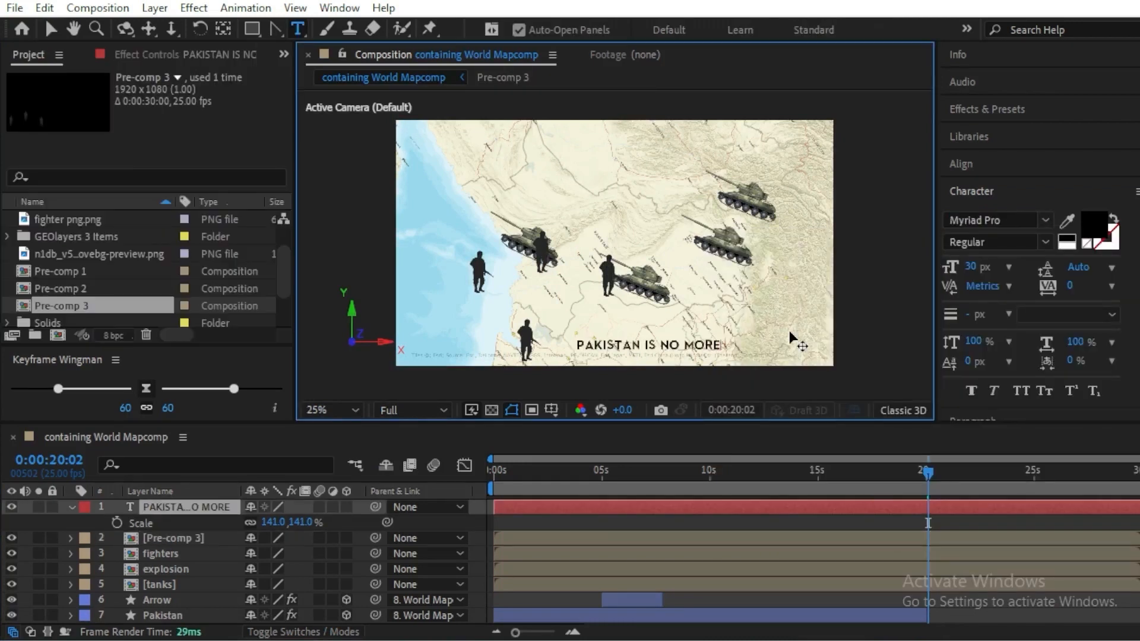
{"action": "left_click", "coordinate": [172, 538]}
{"action": "key", "text": "v"}
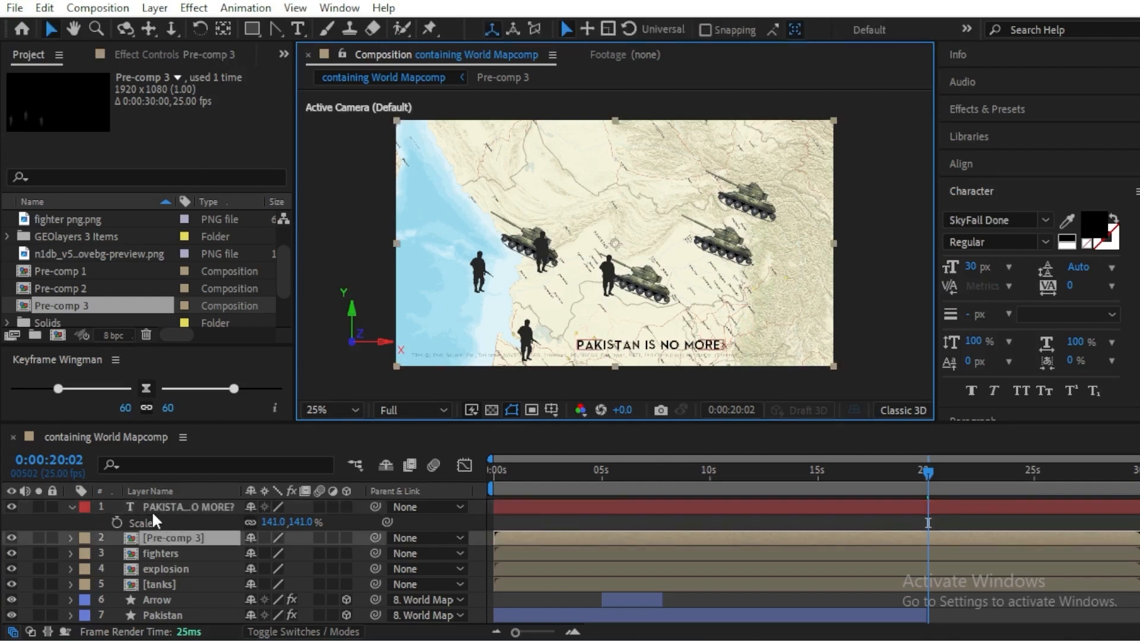
- Apply the Typewriter preset to the title layer at 0:00:20:02 and scrub through the text animation
{"action": "left_click", "coordinate": [71, 506]}
{"action": "left_click", "coordinate": [166, 506]}
{"action": "key", "text": "ctrl+space"}
{"action": "type", "text": "type"}
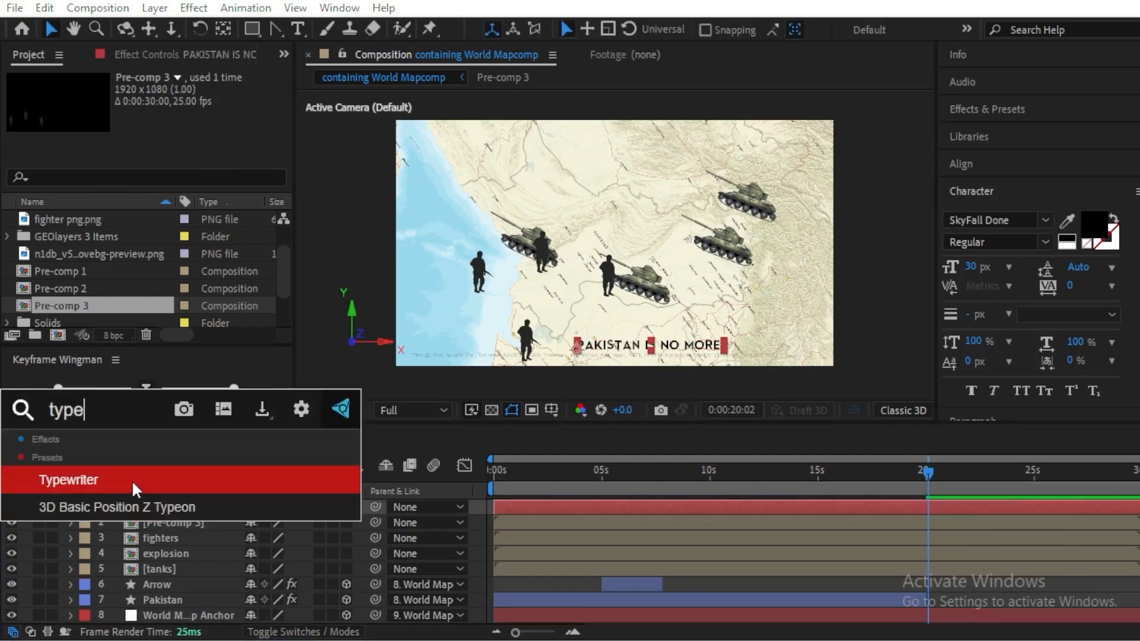
{"action": "left_click", "coordinate": [131, 480]}
{"action": "left_click", "coordinate": [910, 473]}
{"action": "left_click_drag", "start_coordinate": [911, 475], "coordinate": [1016, 490]}
- Rename the soldier pre-comp layer as "soliders" and shift it up and slightly right on the map
{"action": "right_click", "coordinate": [164, 523]}
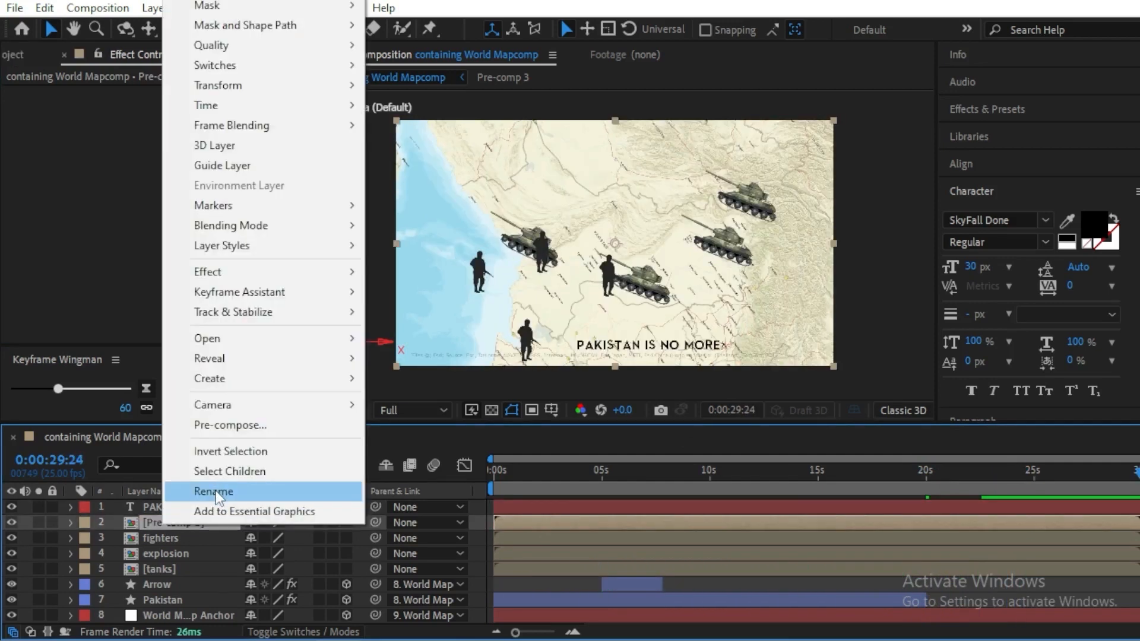
{"action": "left_click", "coordinate": [215, 488]}
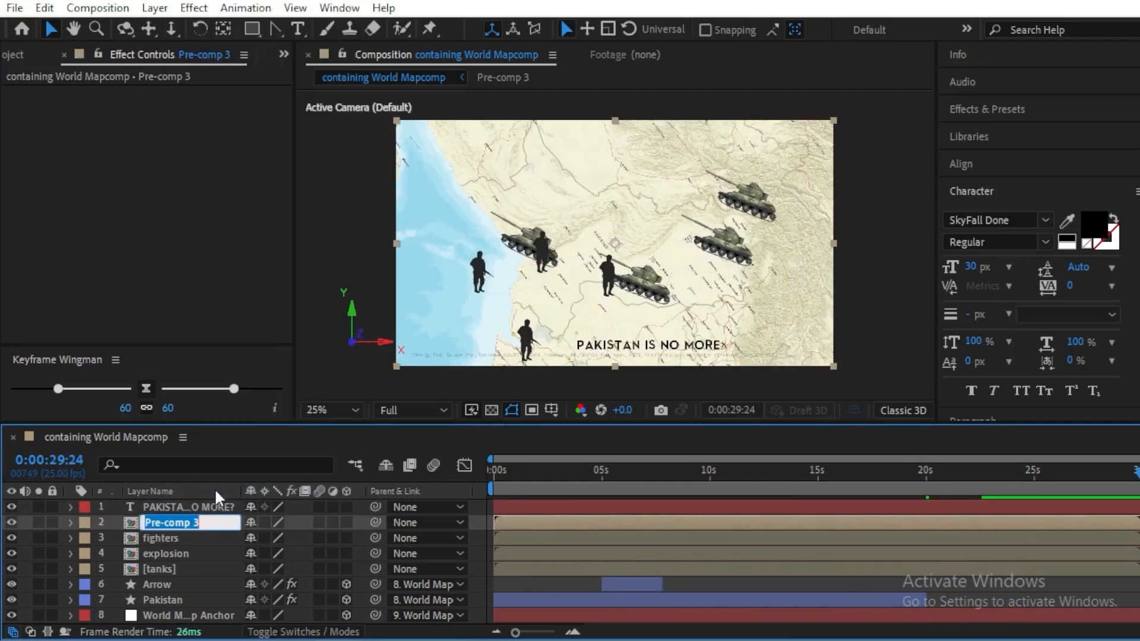
{"action": "type", "text": "soliders"}
{"action": "key", "text": "Return"}
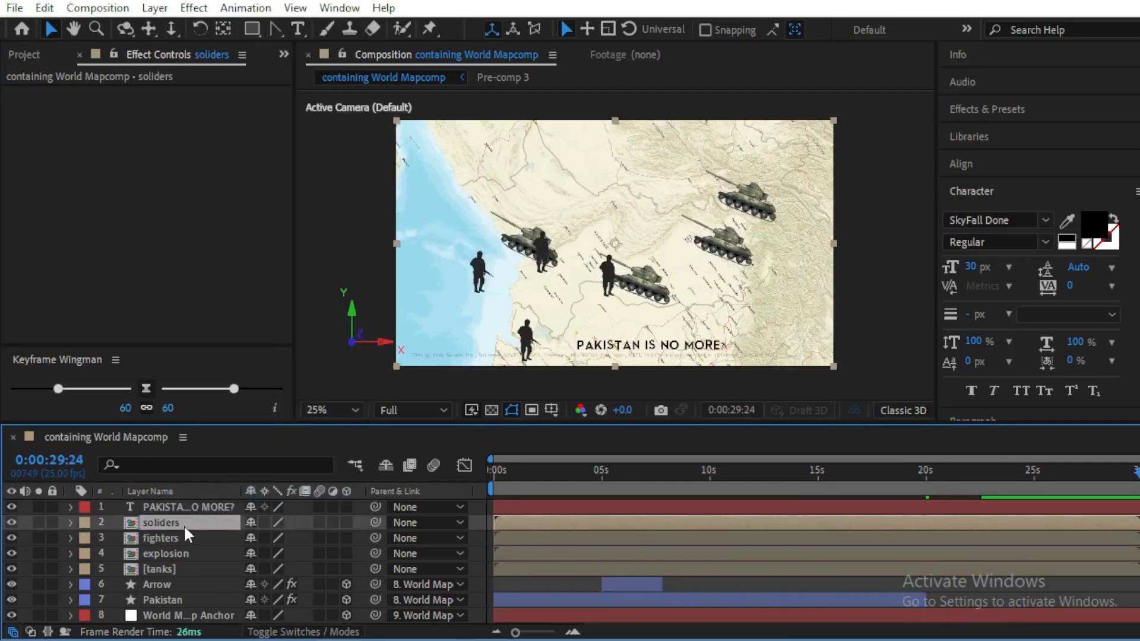
{"action": "left_click_drag", "start_coordinate": [608, 278], "coordinate": [625, 231]}
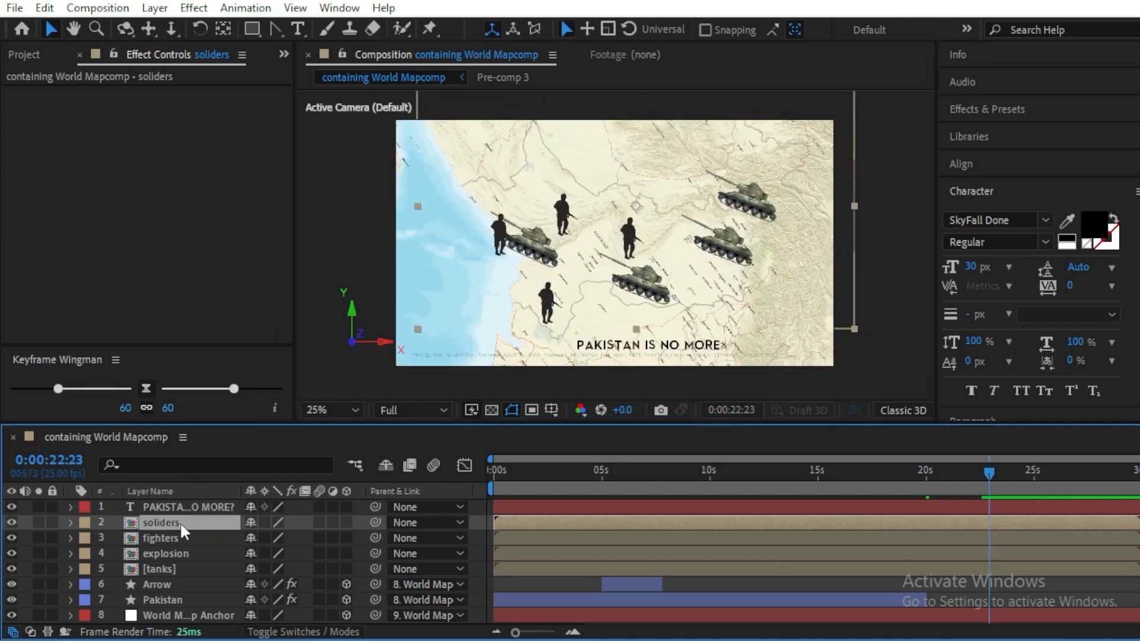
- Inside the soldier pre-comp, move the four layers' ending Position keyframes to the end of the timeline and return to the main composition
{"action": "double_click", "coordinate": [180, 522]}
{"action": "left_click_drag", "start_coordinate": [954, 521], "coordinate": [897, 634]}
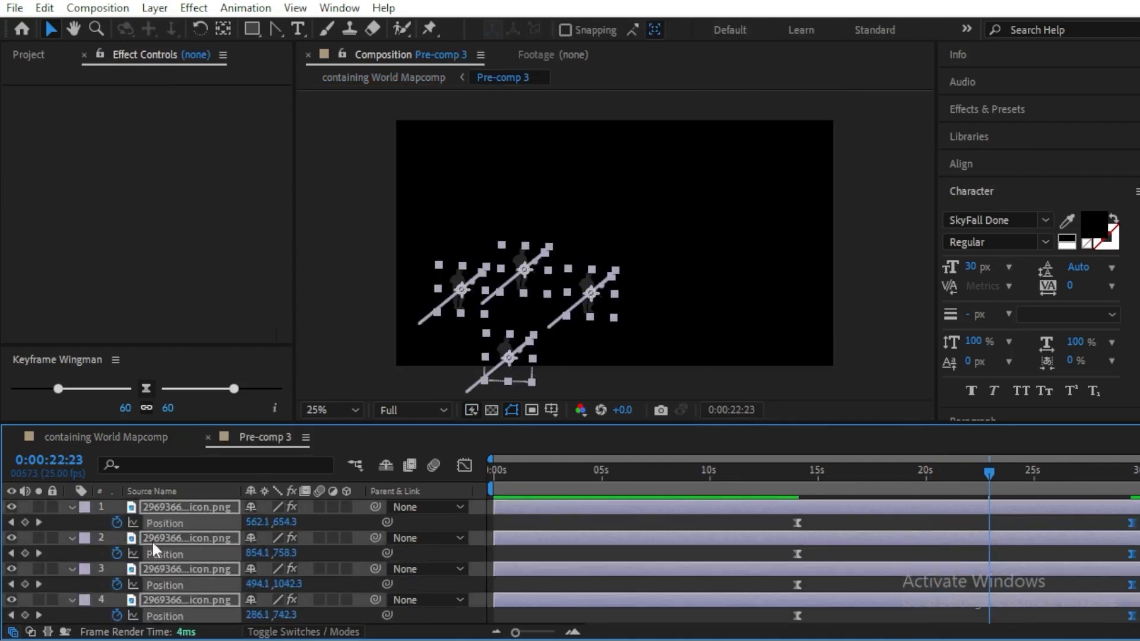
{"action": "left_click", "coordinate": [207, 438]}
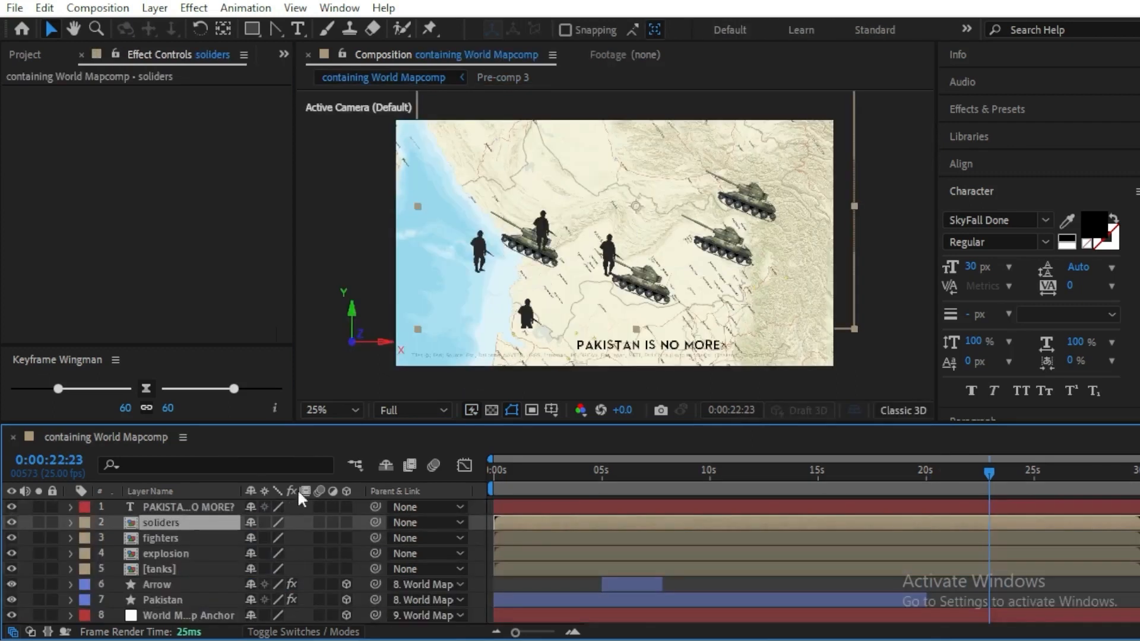
- Inside the tanks pre-comp, move all four tanks' ending Position keyframes close to the end of the timeline
{"action": "left_click", "coordinate": [162, 553]}
{"action": "left_click", "coordinate": [153, 569]}
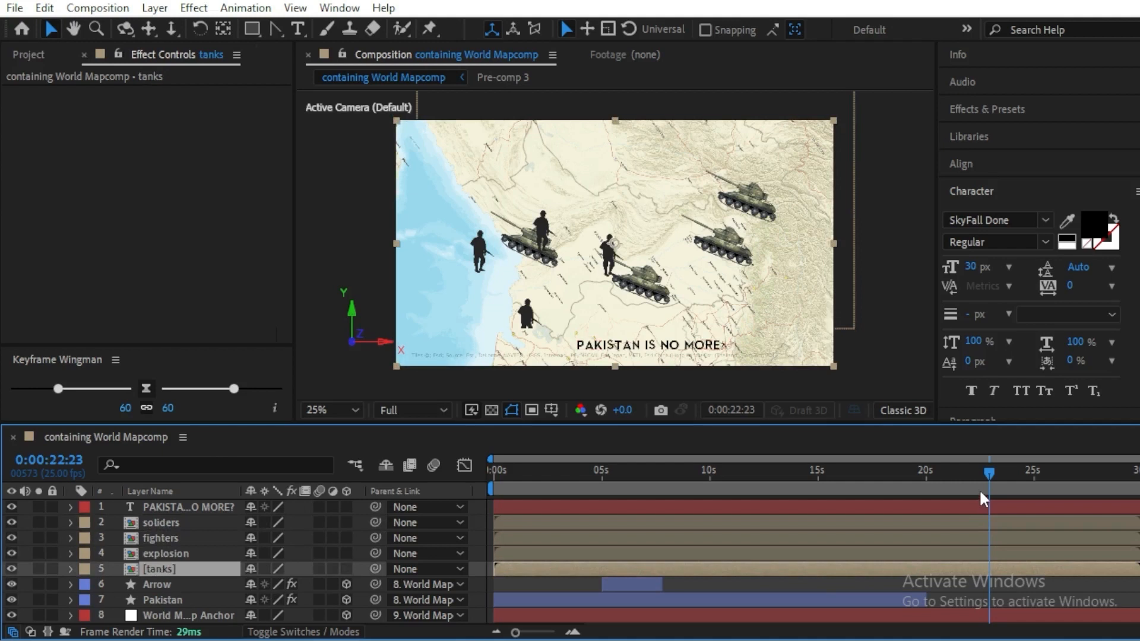
{"action": "double_click", "coordinate": [641, 279]}
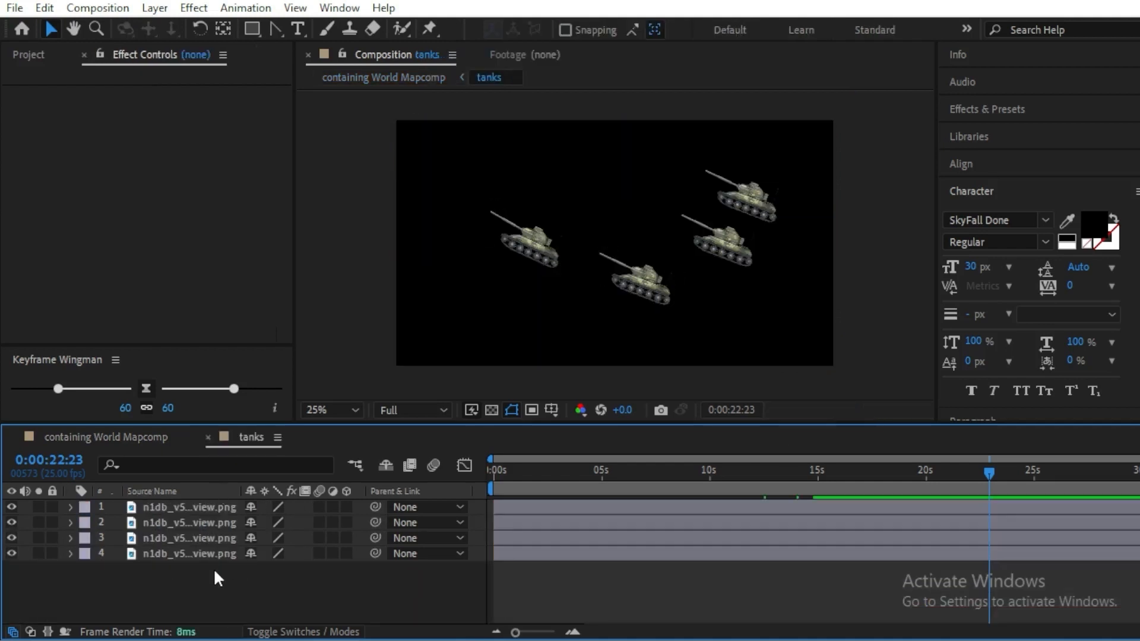
{"action": "key", "text": "ctrl+a"}
{"action": "key", "text": "u"}
{"action": "left_click_drag", "start_coordinate": [816, 524], "coordinate": [1119, 530]}
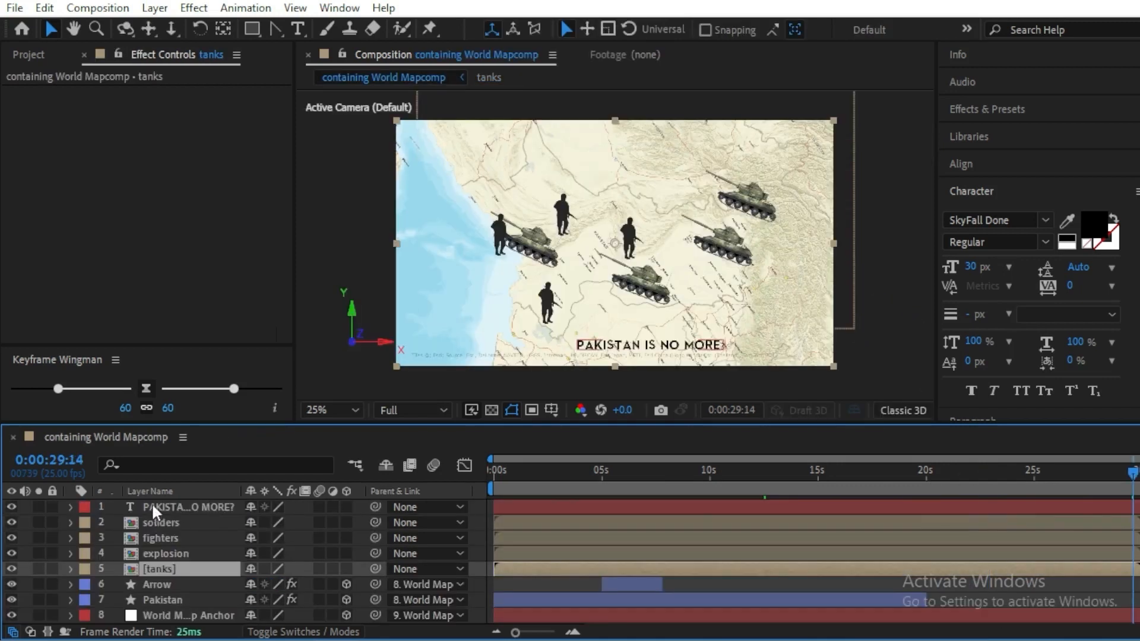
- Add a Drop Shadow effect to the "PAKISTAN IS NO MORE?" title layer, make the shadow red and raise its opacity
{"action": "left_click", "coordinate": [152, 506]}
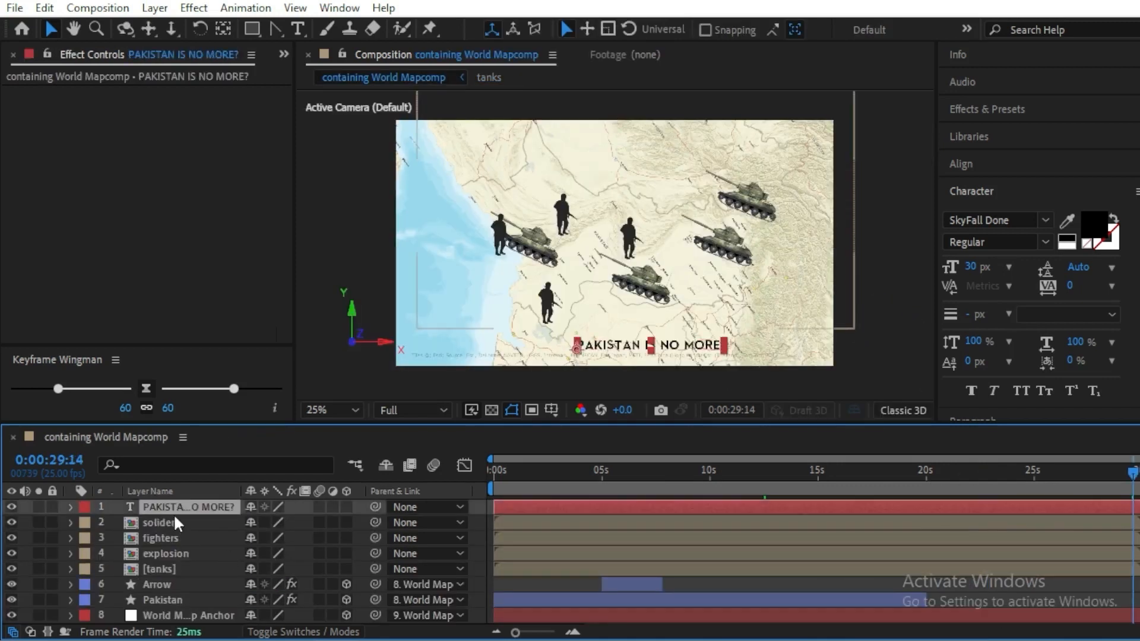
{"action": "key", "text": "ctrl+space"}
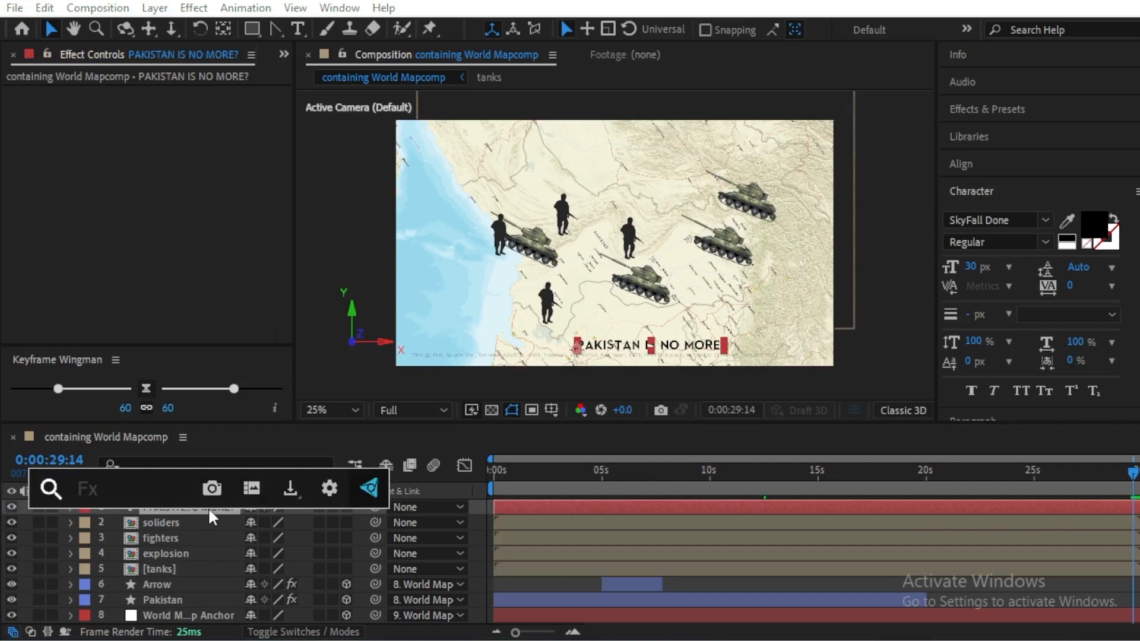
{"action": "type", "text": "de"}
{"action": "key", "text": "Return"}
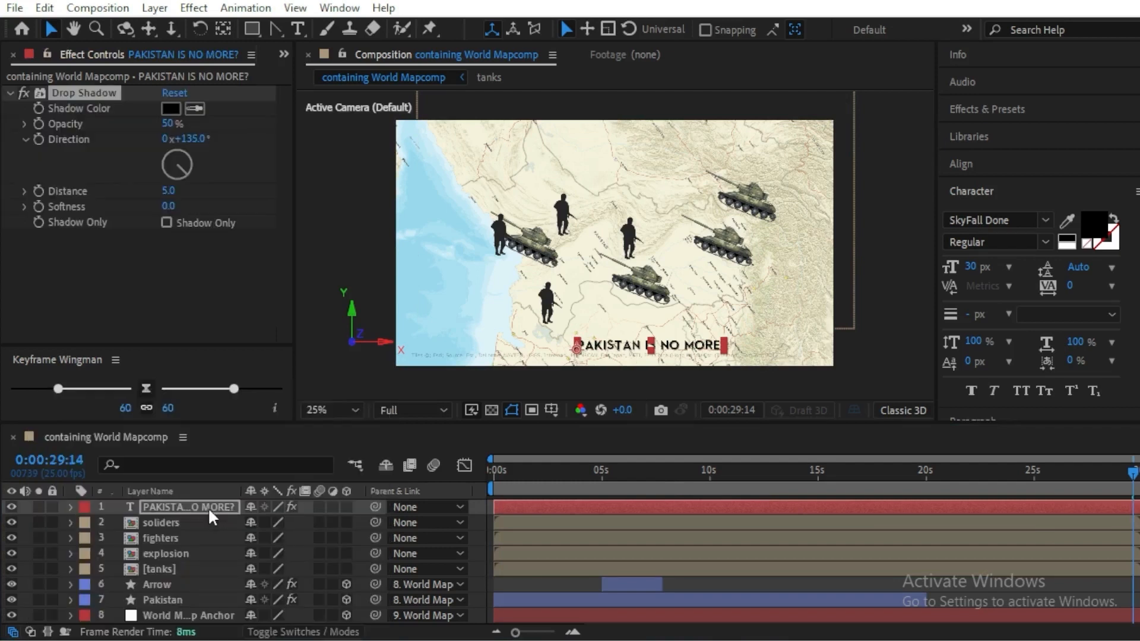
{"action": "left_click", "coordinate": [170, 108]}
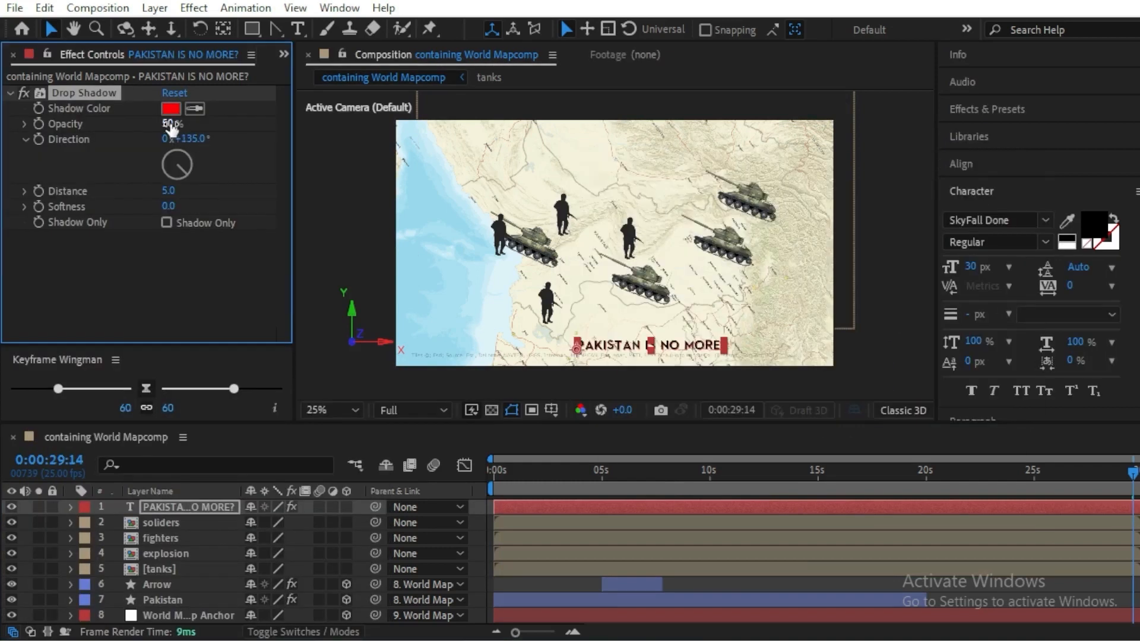
{"action": "left_click_drag", "start_coordinate": [172, 124], "coordinate": [391, 166]}
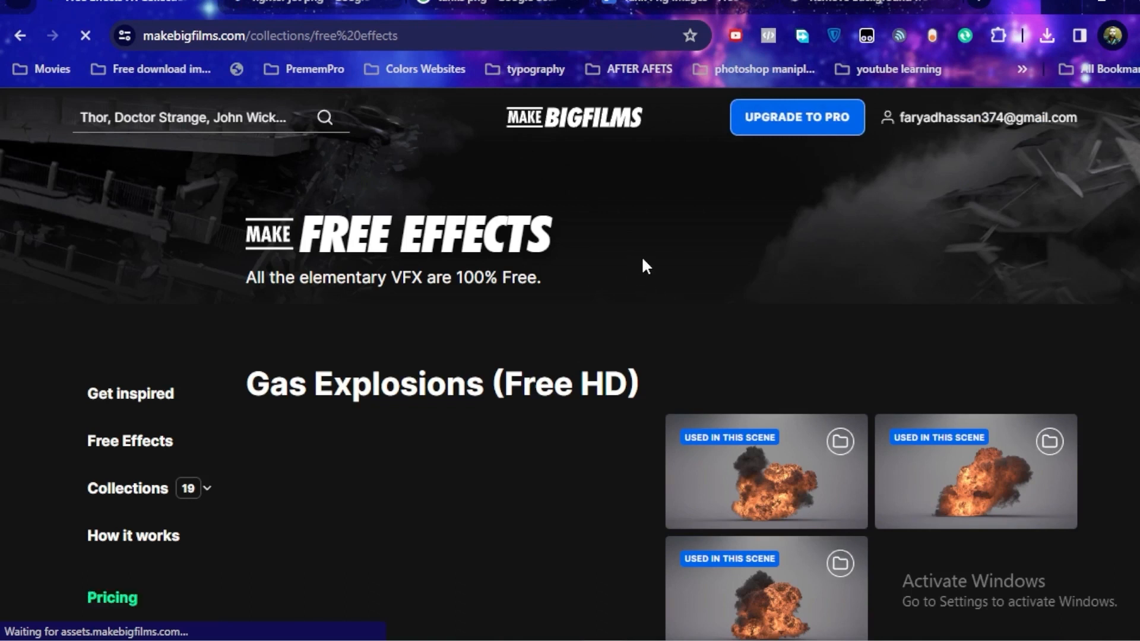
- In the browser, look through the free effects on makebigfilms.com, from gas explosions, dust, ground fire and smoke to muzzle flashes and blood bursts
{"action": "scroll", "coordinate": [640, 261], "scroll_direction": "down", "scroll_amount": 2}
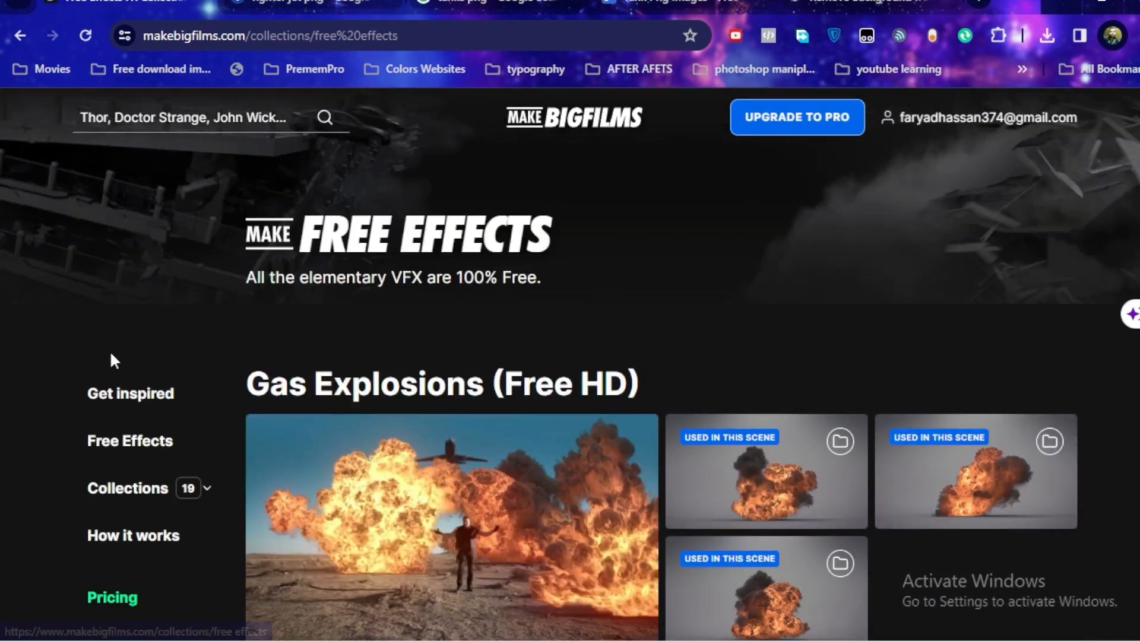
{"action": "scroll", "coordinate": [313, 287], "scroll_direction": "down", "scroll_amount": 2}
{"action": "scroll", "coordinate": [443, 398], "scroll_direction": "down", "scroll_amount": 15}
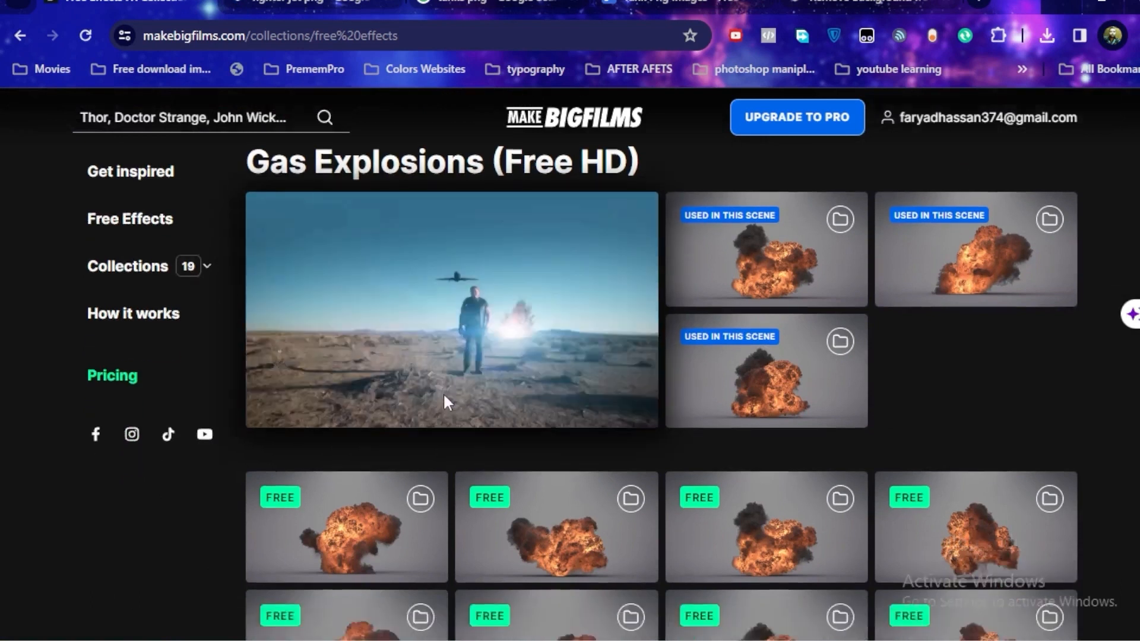
{"action": "scroll", "coordinate": [609, 463], "scroll_direction": "up", "scroll_amount": 3}
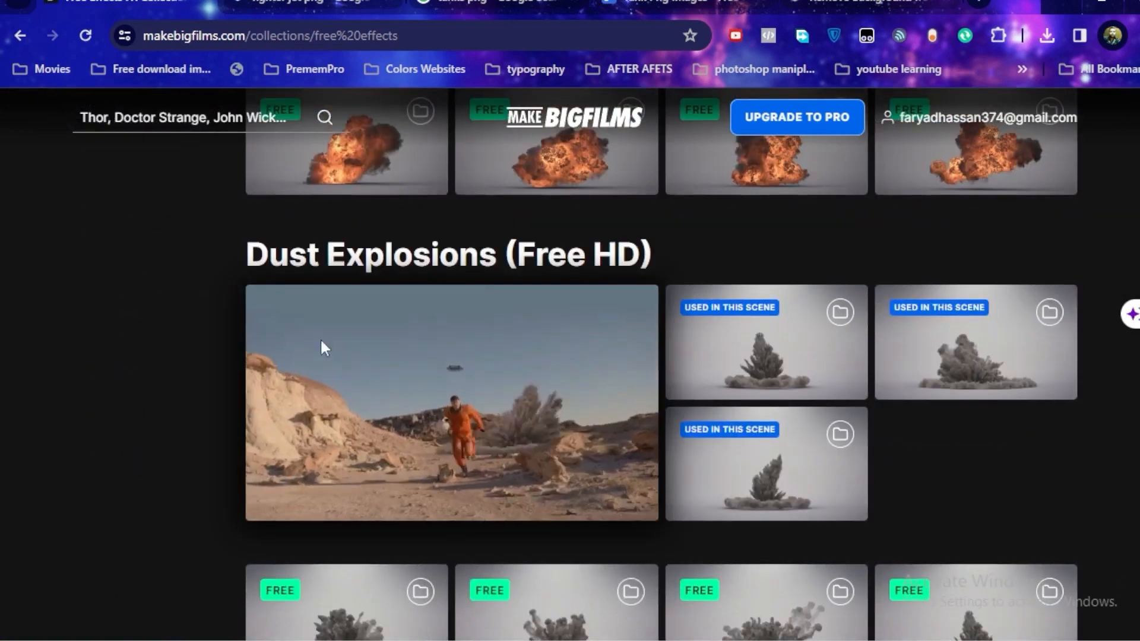
{"action": "scroll", "coordinate": [516, 338], "scroll_direction": "down", "scroll_amount": 4}
{"action": "scroll", "coordinate": [543, 362], "scroll_direction": "down", "scroll_amount": 8}
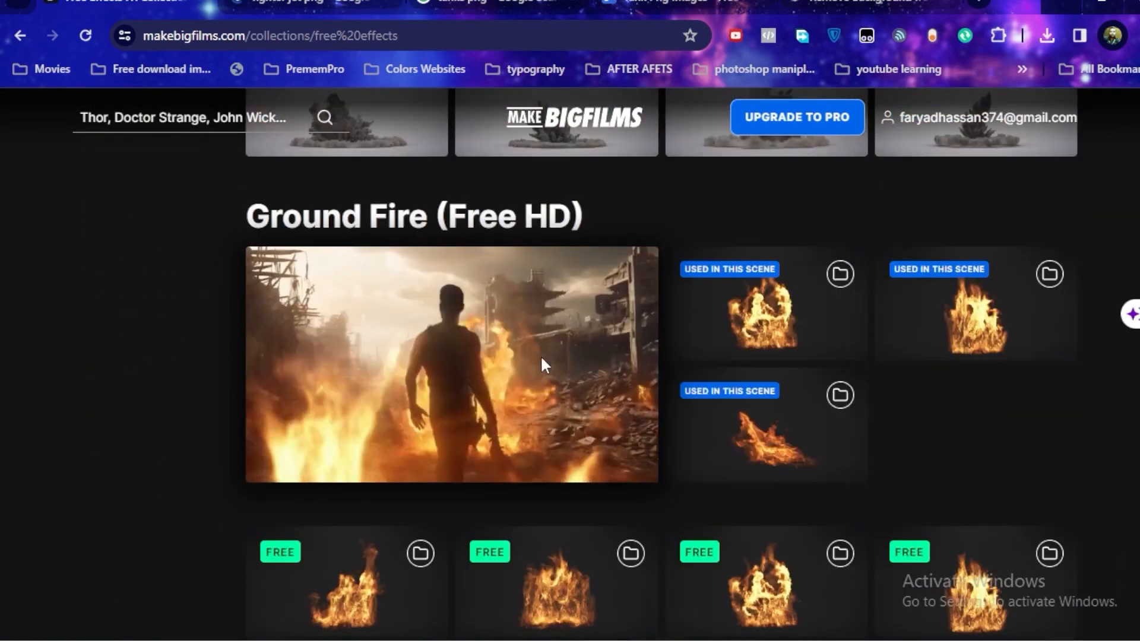
{"action": "scroll", "coordinate": [560, 356], "scroll_direction": "down", "scroll_amount": 7}
{"action": "scroll", "coordinate": [567, 363], "scroll_direction": "down", "scroll_amount": 6}
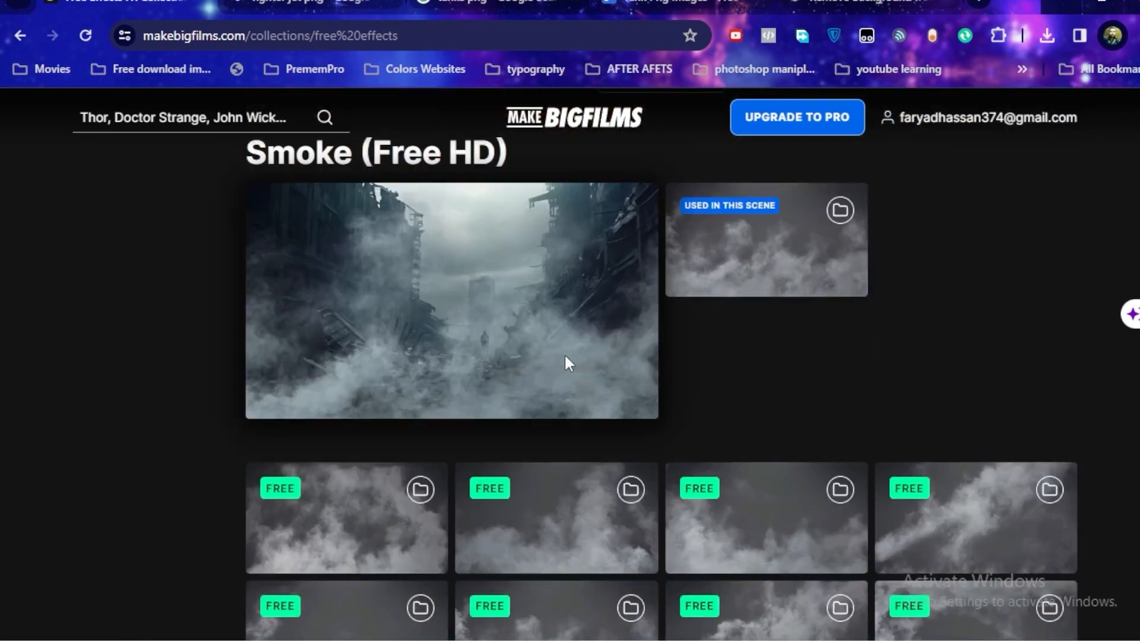
{"action": "scroll", "coordinate": [563, 396], "scroll_direction": "down", "scroll_amount": 10}
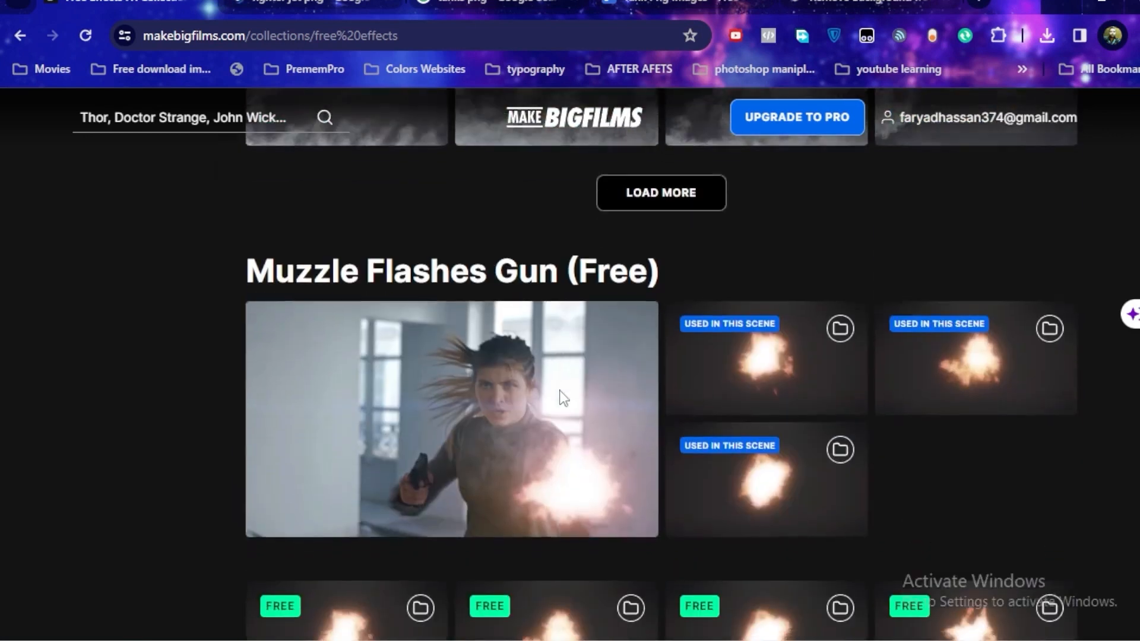
{"action": "scroll", "coordinate": [593, 403], "scroll_direction": "down", "scroll_amount": 10}
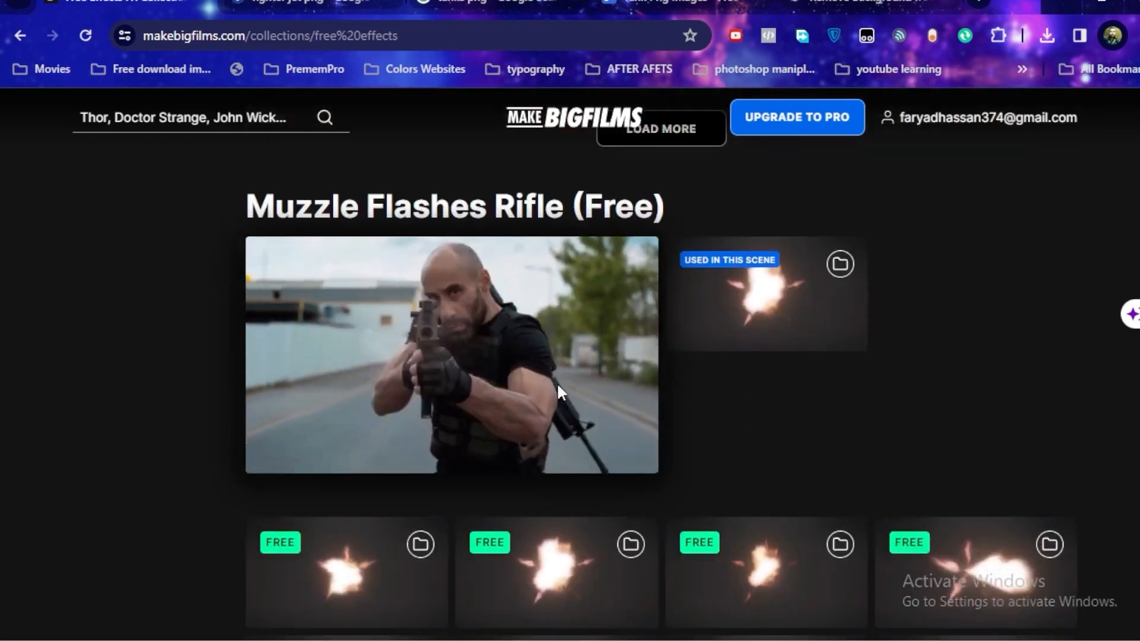
{"action": "scroll", "coordinate": [558, 388], "scroll_direction": "down", "scroll_amount": 9}
{"action": "scroll", "coordinate": [558, 392], "scroll_direction": "down", "scroll_amount": 12}
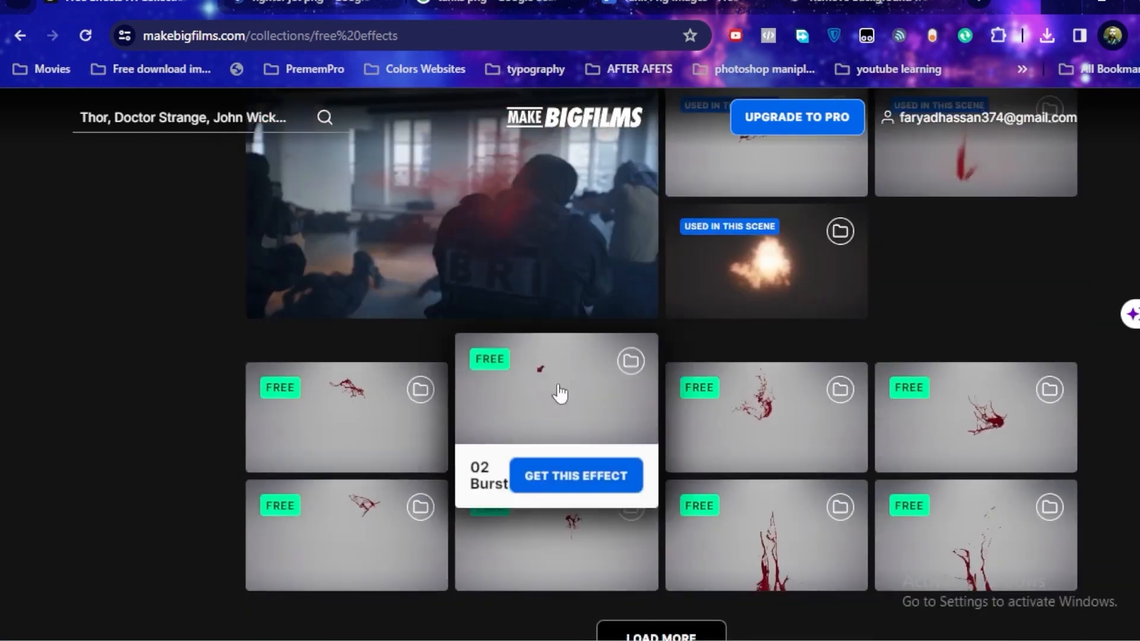
{"action": "scroll", "coordinate": [558, 372], "scroll_direction": "up", "scroll_amount": 3}
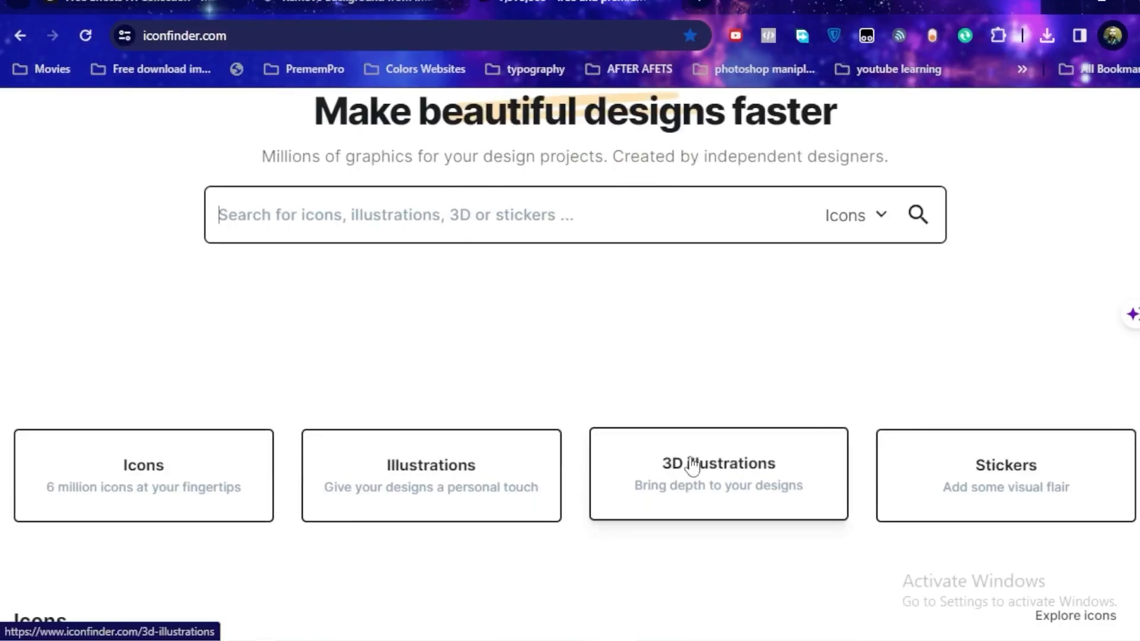
- Look over the Iconfinder home page and search its icons for "soldier"
{"action": "scroll", "coordinate": [534, 481], "scroll_direction": "down", "scroll_amount": 2}
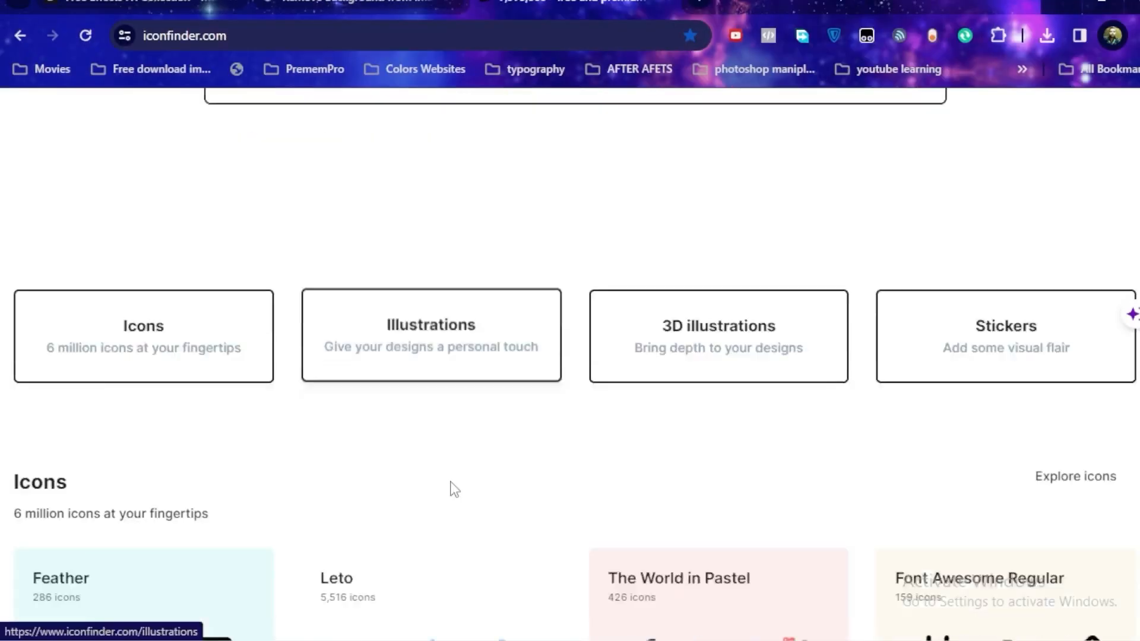
{"action": "scroll", "coordinate": [454, 489], "scroll_direction": "down", "scroll_amount": 6}
{"action": "scroll", "coordinate": [453, 488], "scroll_direction": "up", "scroll_amount": 7}
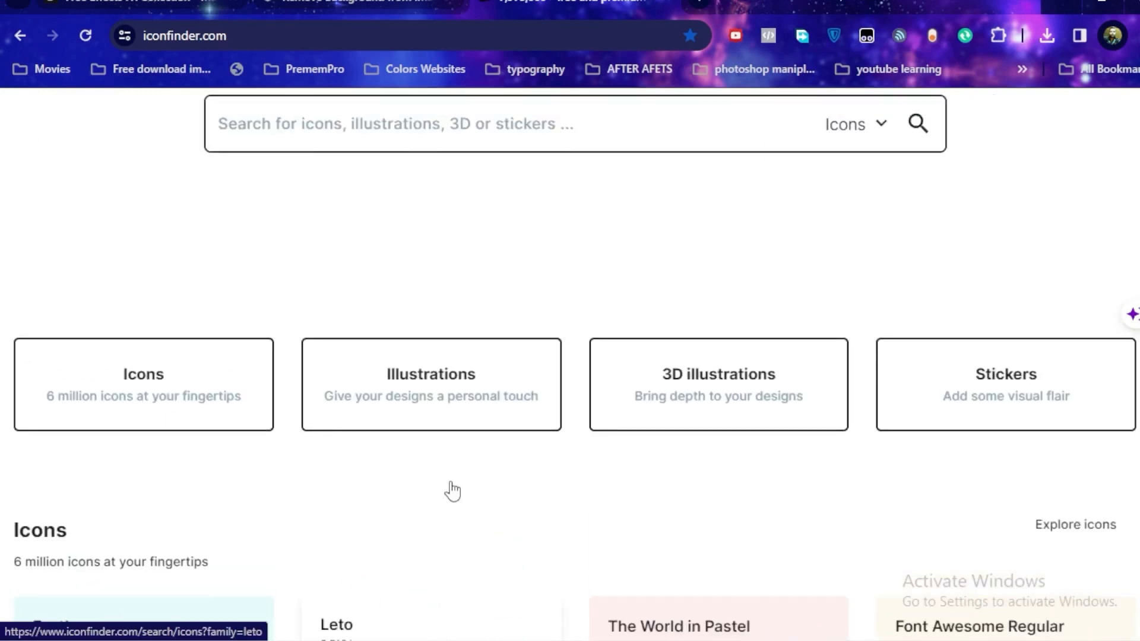
{"action": "scroll", "coordinate": [453, 490], "scroll_direction": "up", "scroll_amount": 3}
{"action": "scroll", "coordinate": [496, 426], "scroll_direction": "down", "scroll_amount": 1}
{"action": "left_click", "coordinate": [288, 216]}
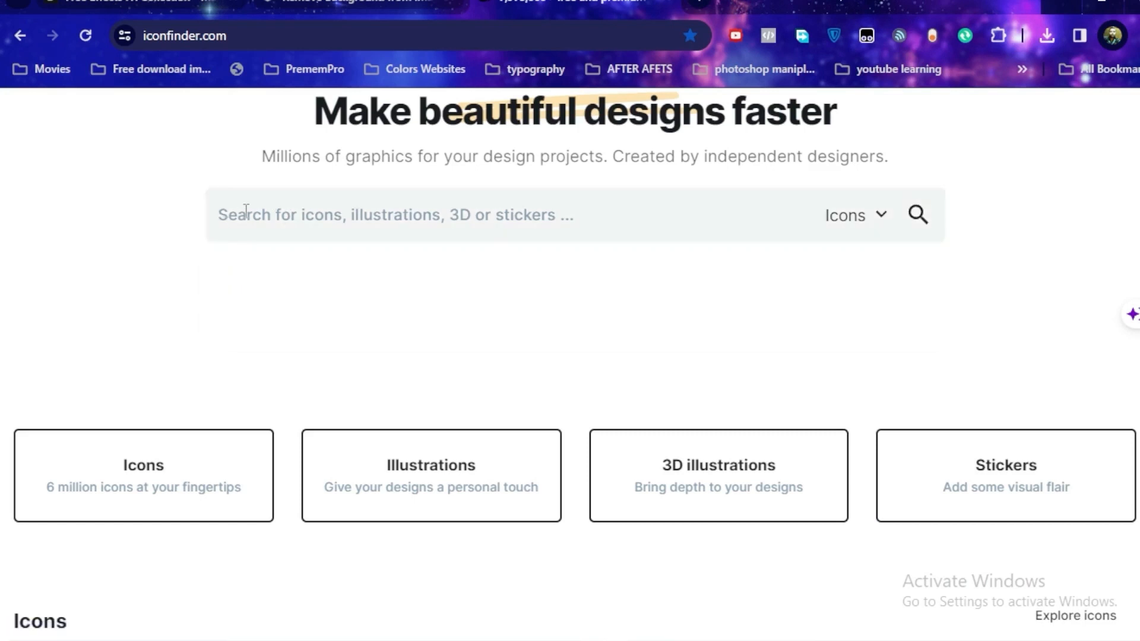
{"action": "type", "text": "soldier"}
{"action": "key", "text": "Return"}
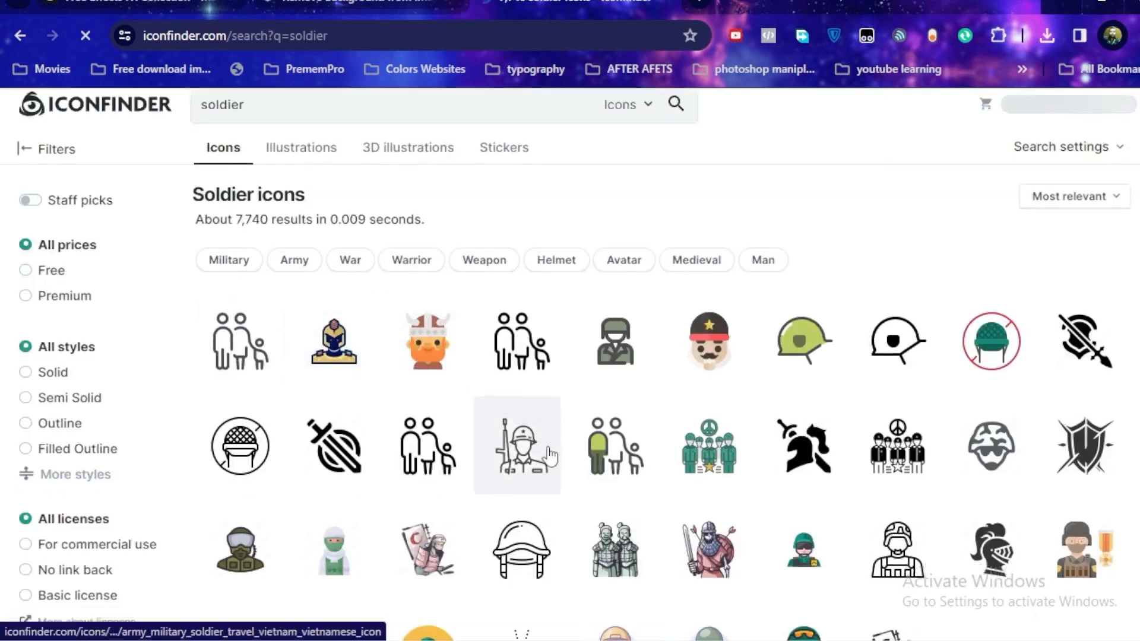
- Browse the soldier icon results, limit them to free icons and look through the filtered list
{"action": "scroll", "coordinate": [649, 457], "scroll_direction": "down", "scroll_amount": 6}
{"action": "scroll", "coordinate": [782, 461], "scroll_direction": "down", "scroll_amount": 15}
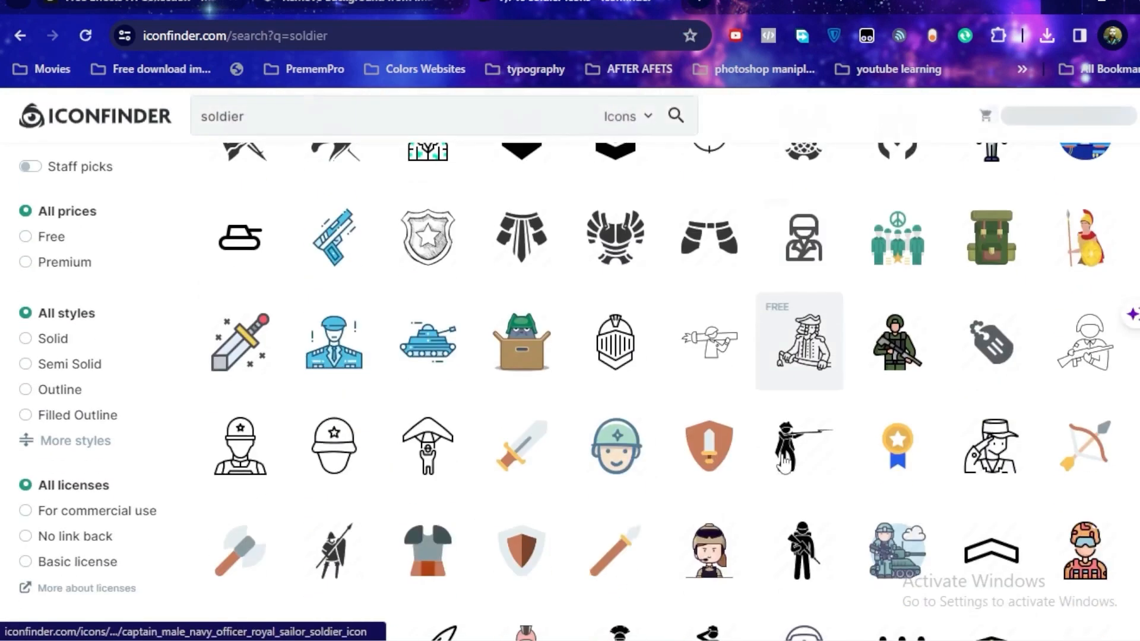
{"action": "scroll", "coordinate": [782, 461], "scroll_direction": "down", "scroll_amount": 8}
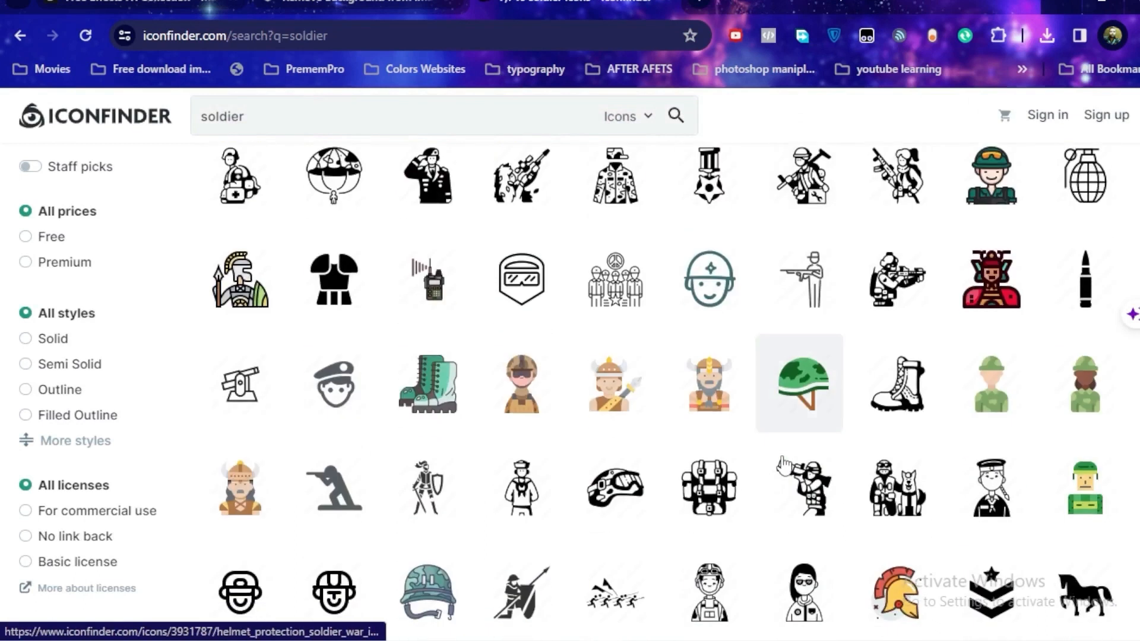
{"action": "left_click", "coordinate": [24, 239]}
{"action": "scroll", "coordinate": [594, 425], "scroll_direction": "down", "scroll_amount": 5}
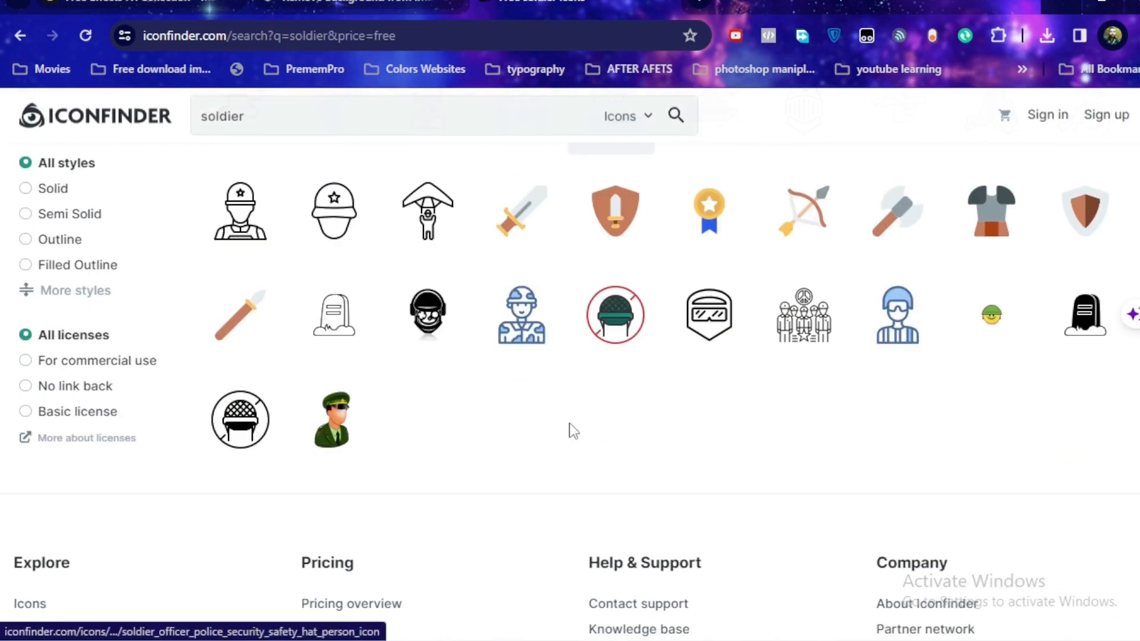
{"action": "scroll", "coordinate": [572, 428], "scroll_direction": "up", "scroll_amount": 10}
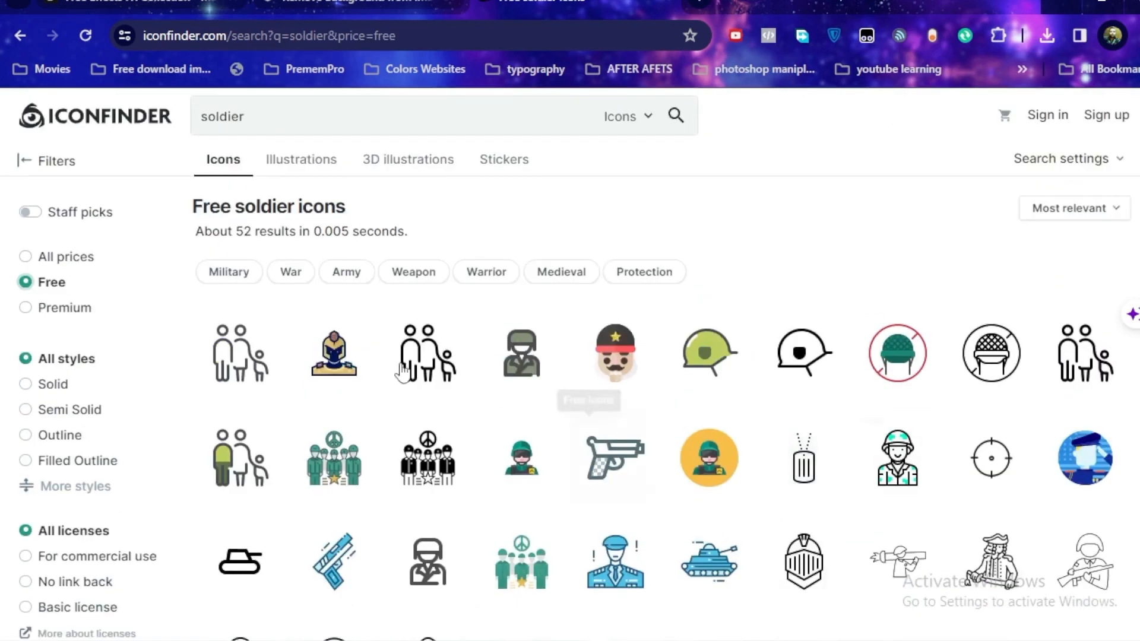